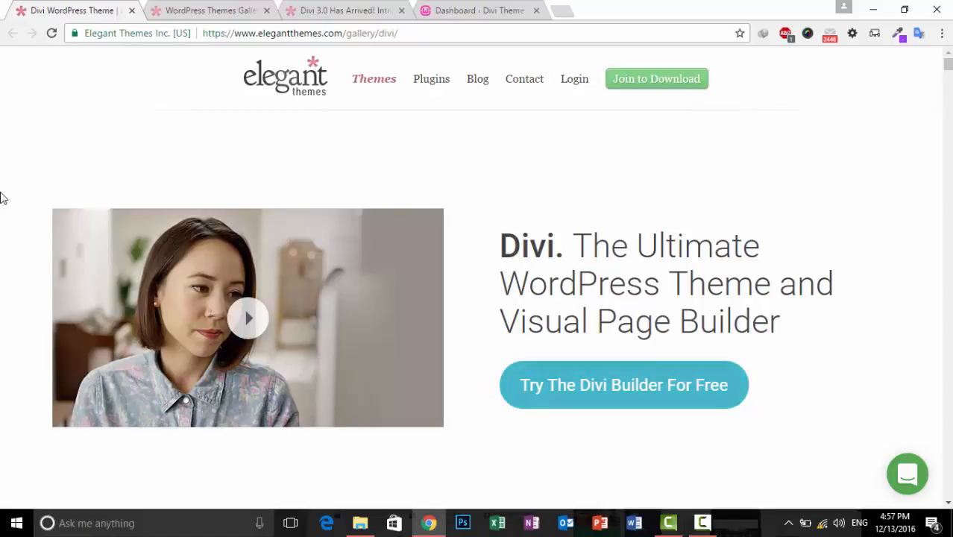
Step: Review the Divi theme page's visual builder features and its overview of available content elements
{"action": "scroll", "coordinate": [544, 264], "scroll_direction": "down", "scroll_amount": 8}
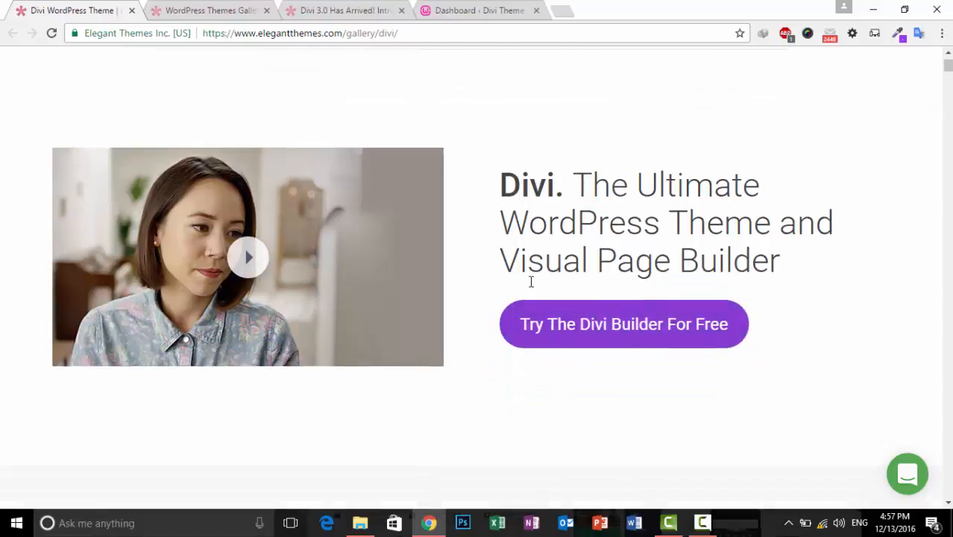
{"action": "scroll", "coordinate": [501, 287], "scroll_direction": "down", "scroll_amount": 2}
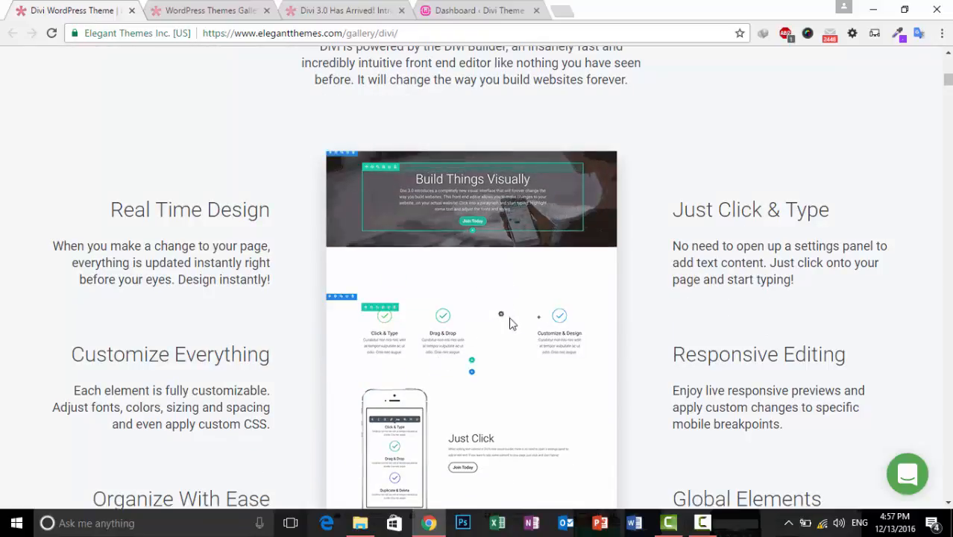
{"action": "scroll", "coordinate": [498, 313], "scroll_direction": "down", "scroll_amount": 1}
{"action": "scroll", "coordinate": [498, 313], "scroll_direction": "down", "scroll_amount": 10}
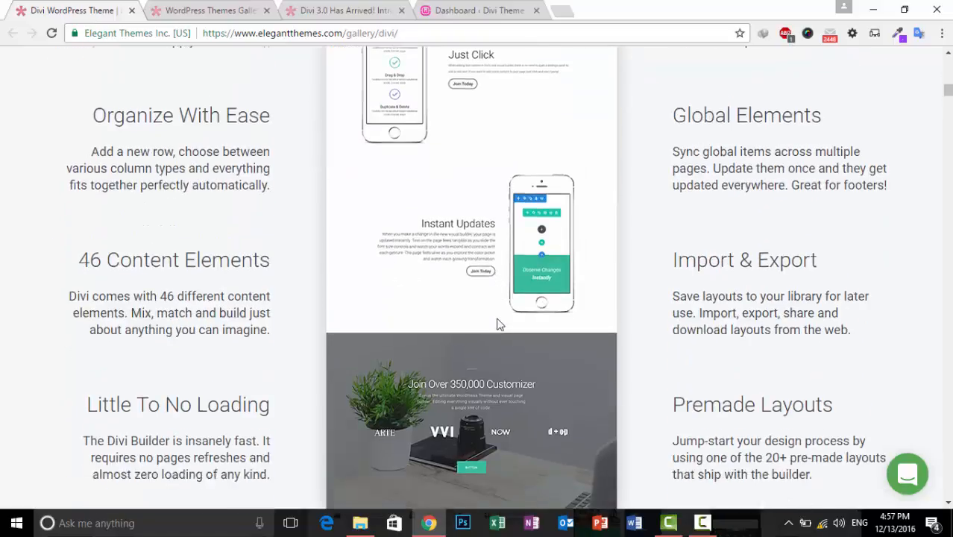
{"action": "scroll", "coordinate": [382, 196], "scroll_direction": "down", "scroll_amount": 10}
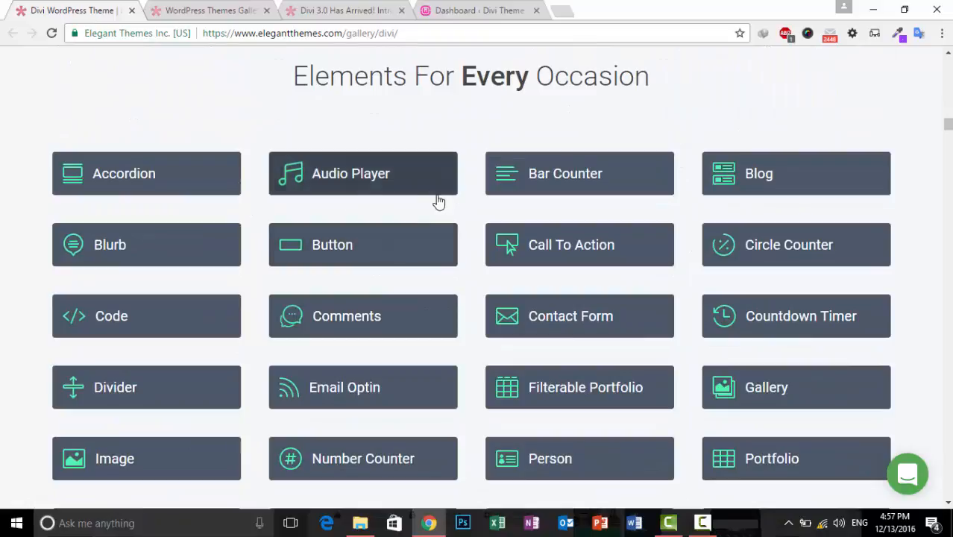
{"action": "scroll", "coordinate": [358, 302], "scroll_direction": "down", "scroll_amount": 4}
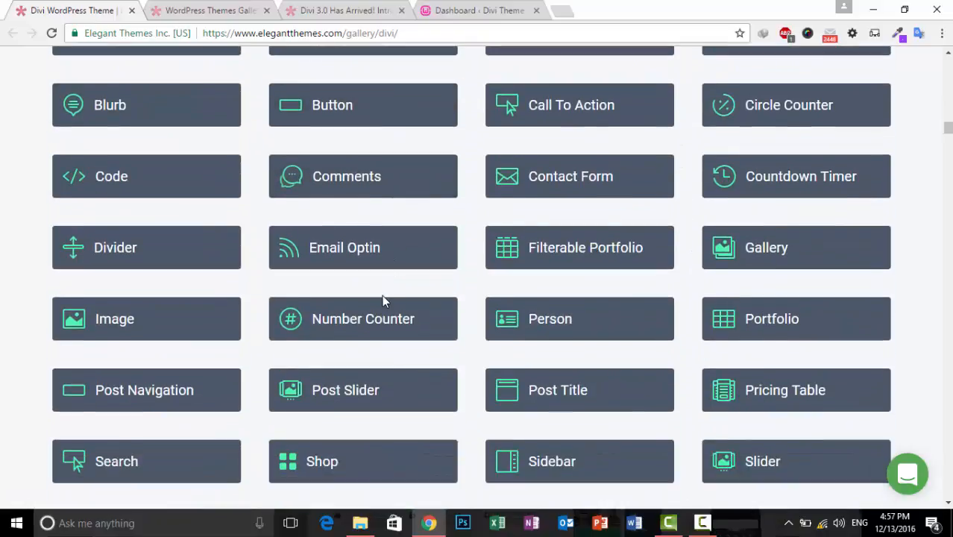
{"action": "scroll", "coordinate": [381, 306], "scroll_direction": "down", "scroll_amount": 2}
{"action": "scroll", "coordinate": [394, 308], "scroll_direction": "down", "scroll_amount": 5}
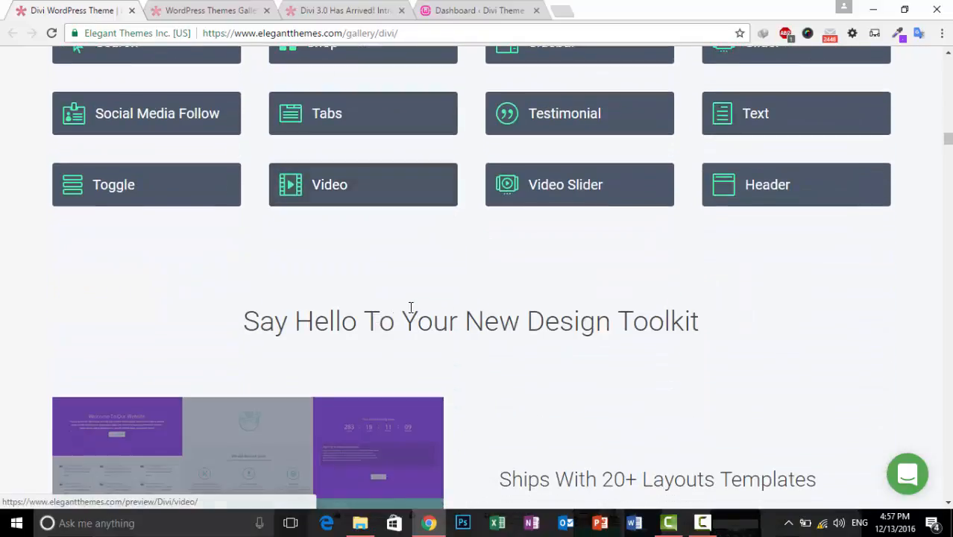
Step: Look through the Divi page's layout templates, full demos, example websites and language support sections, and return to its beginning
{"action": "scroll", "coordinate": [445, 317], "scroll_direction": "down", "scroll_amount": 1}
{"action": "scroll", "coordinate": [446, 319], "scroll_direction": "down", "scroll_amount": 5}
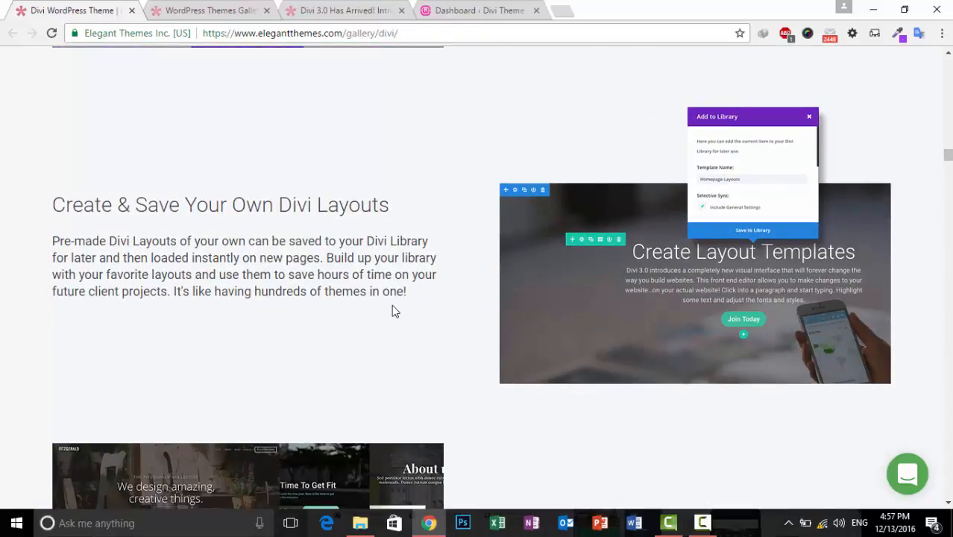
{"action": "scroll", "coordinate": [393, 309], "scroll_direction": "down", "scroll_amount": 12}
{"action": "scroll", "coordinate": [388, 360], "scroll_direction": "down", "scroll_amount": 15}
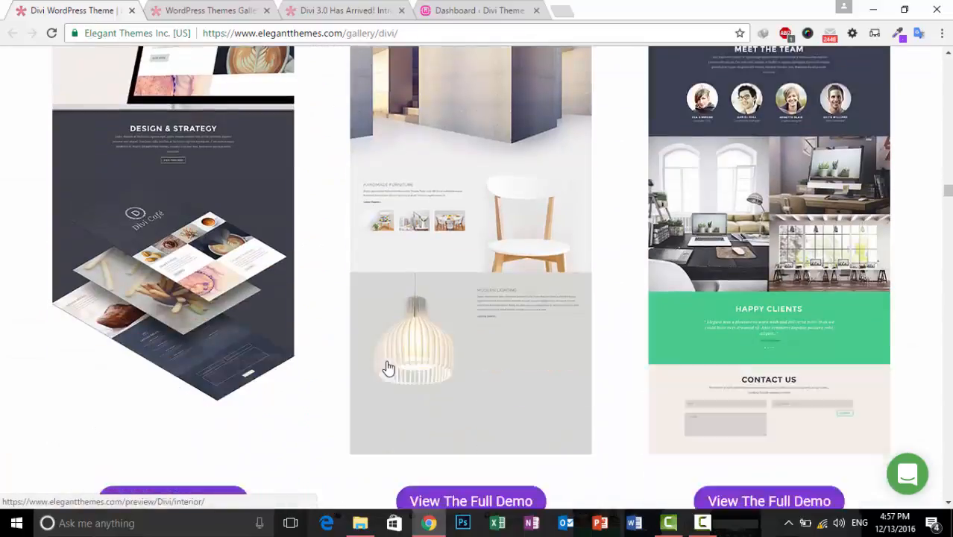
{"action": "scroll", "coordinate": [399, 415], "scroll_direction": "down", "scroll_amount": 15}
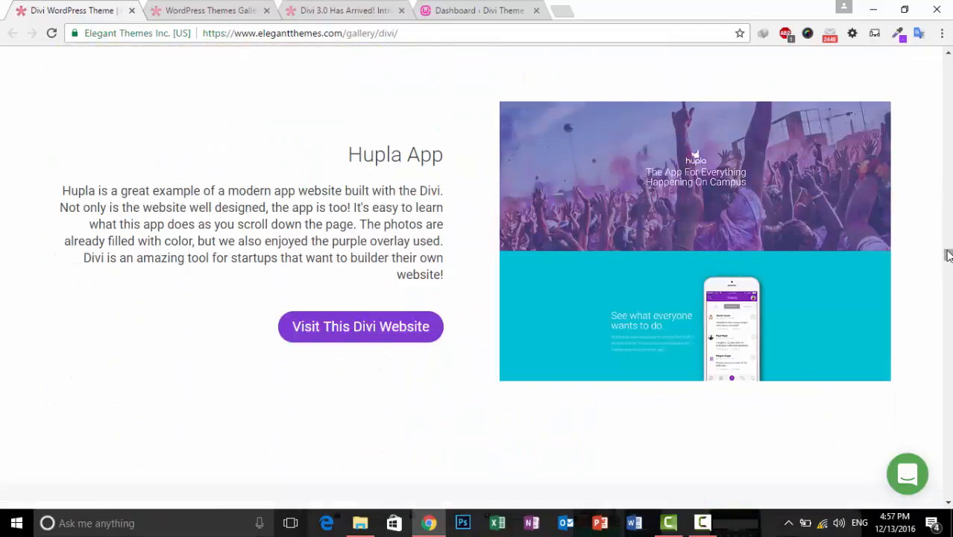
{"action": "left_click_drag", "start_coordinate": [948, 256], "coordinate": [947, 413]}
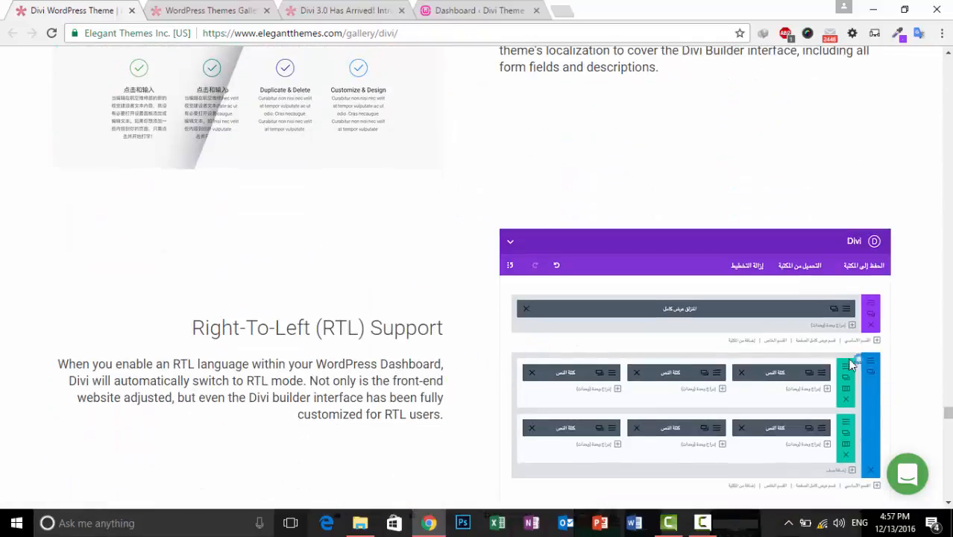
{"action": "left_click_drag", "start_coordinate": [947, 417], "coordinate": [948, 66]}
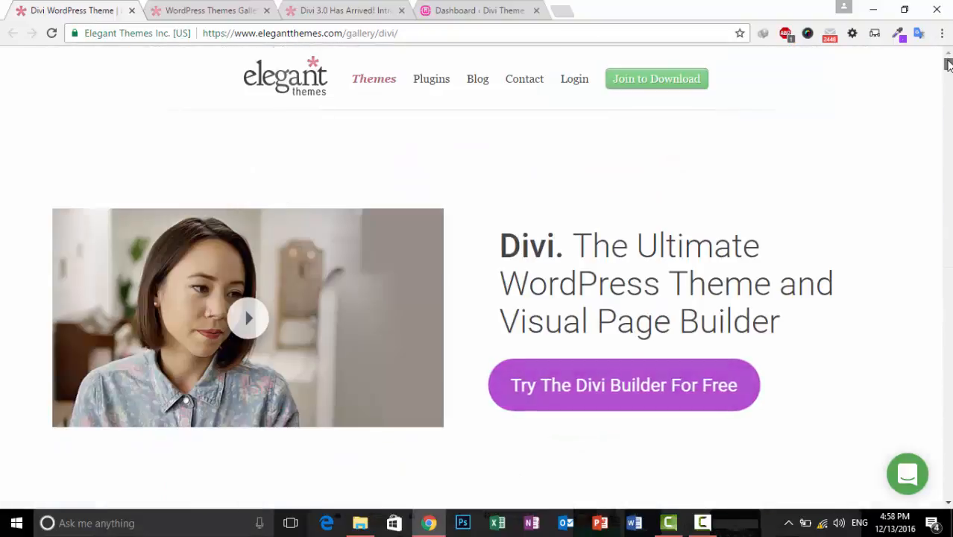
Step: Try the free Divi Builder demo from the Divi theme page and close the demo page
{"action": "scroll", "coordinate": [671, 267], "scroll_direction": "down", "scroll_amount": 2}
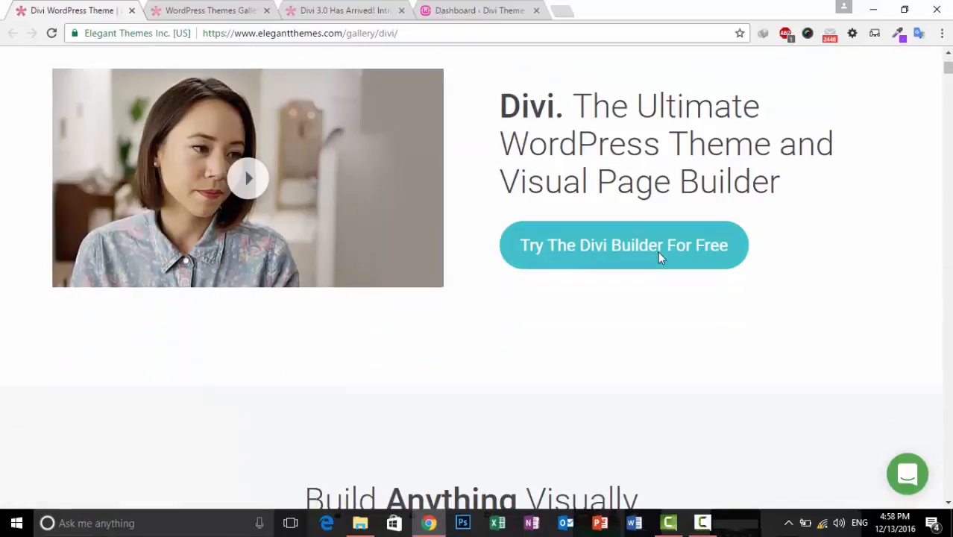
{"action": "left_click", "coordinate": [658, 251]}
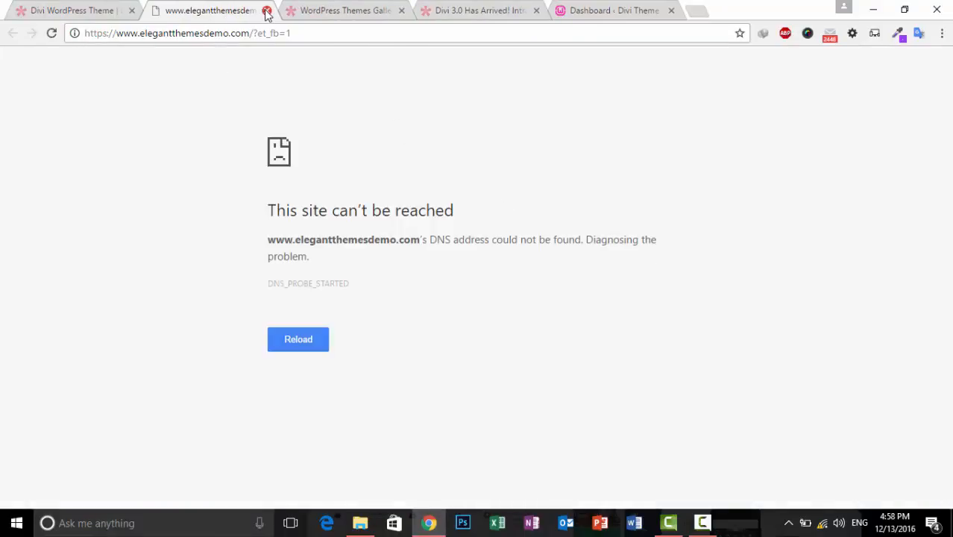
{"action": "left_click", "coordinate": [267, 12]}
Step: Look over the Divi and Extra theme entries on the open WordPress Themes Gallery page
{"action": "left_click", "coordinate": [228, 9]}
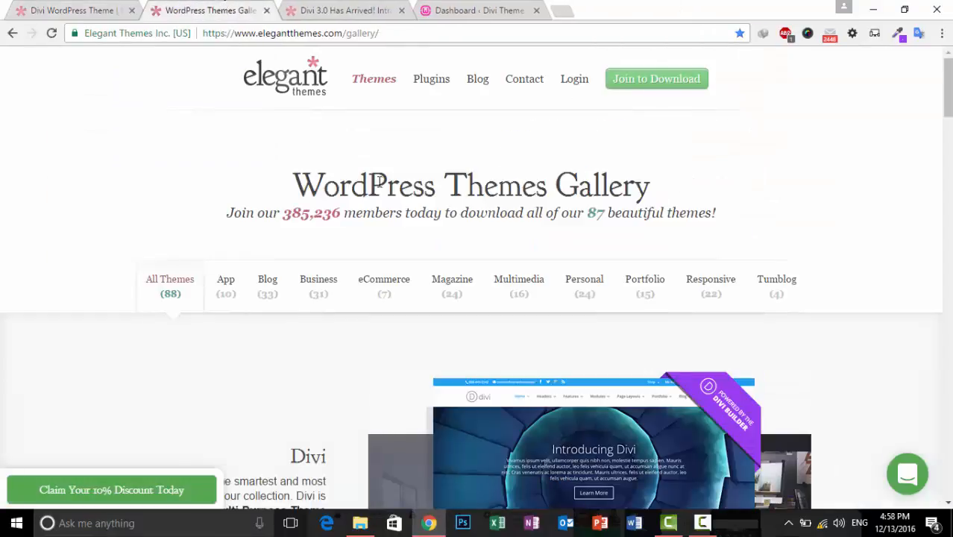
{"action": "scroll", "coordinate": [380, 181], "scroll_direction": "down", "scroll_amount": 1}
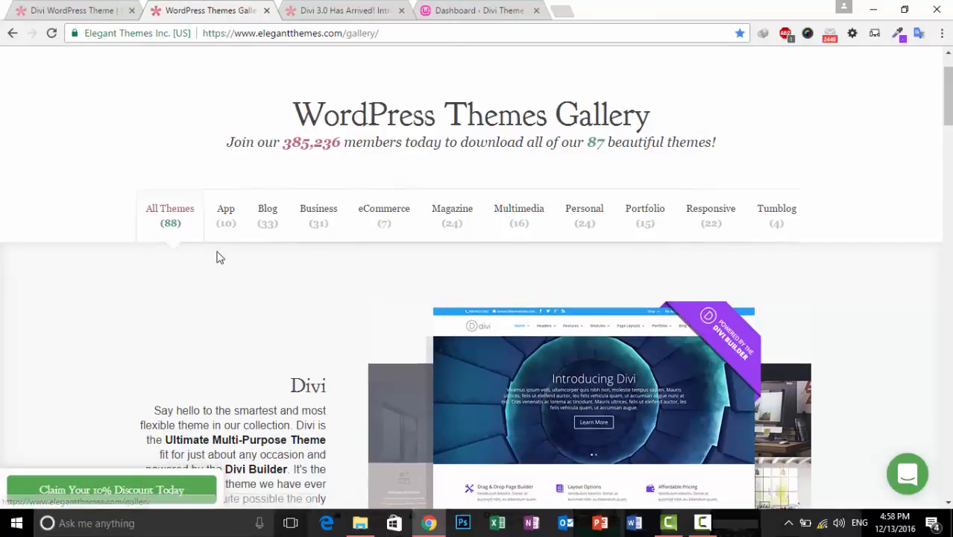
{"action": "scroll", "coordinate": [218, 256], "scroll_direction": "down", "scroll_amount": 2}
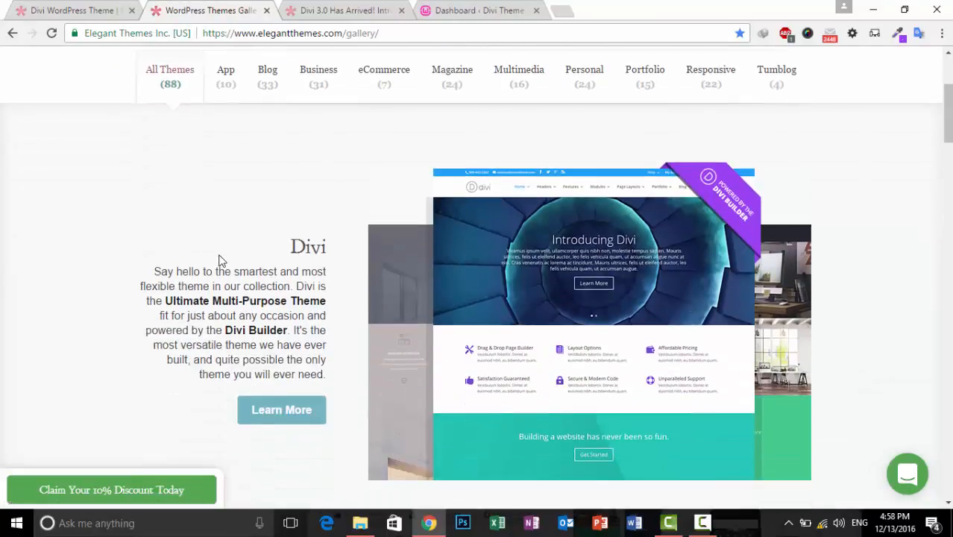
{"action": "double_click", "coordinate": [308, 247]}
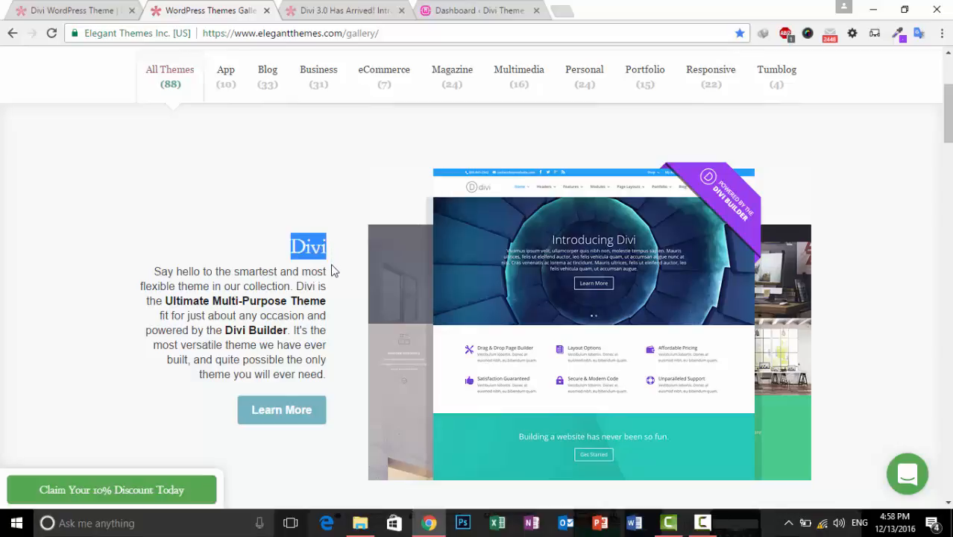
{"action": "scroll", "coordinate": [337, 268], "scroll_direction": "down", "scroll_amount": 3}
{"action": "scroll", "coordinate": [332, 266], "scroll_direction": "down", "scroll_amount": 4}
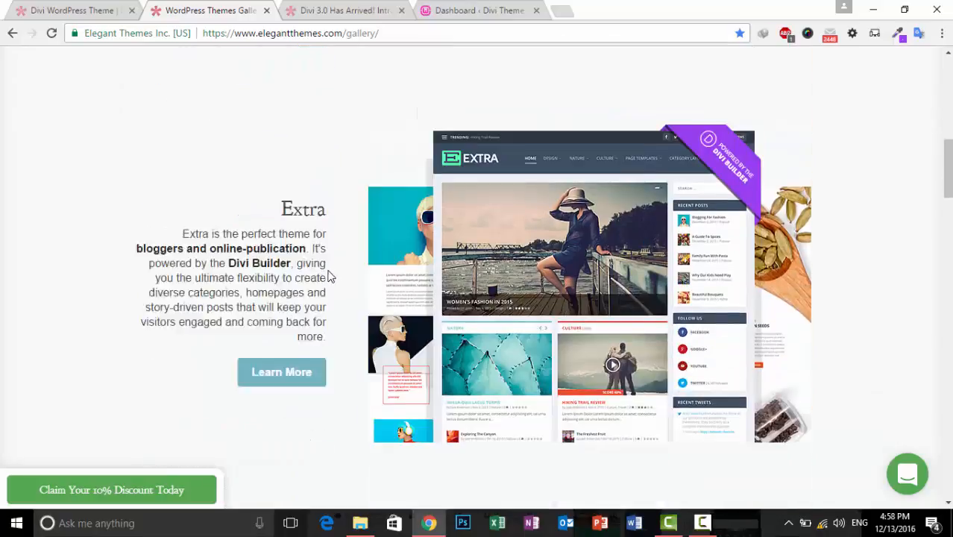
{"action": "scroll", "coordinate": [326, 272], "scroll_direction": "up", "scroll_amount": 7}
Step: Skim the Divi 3.0 release article, covering the visual builder, content modules, editing history and inline editing sections
{"action": "left_click", "coordinate": [345, 11]}
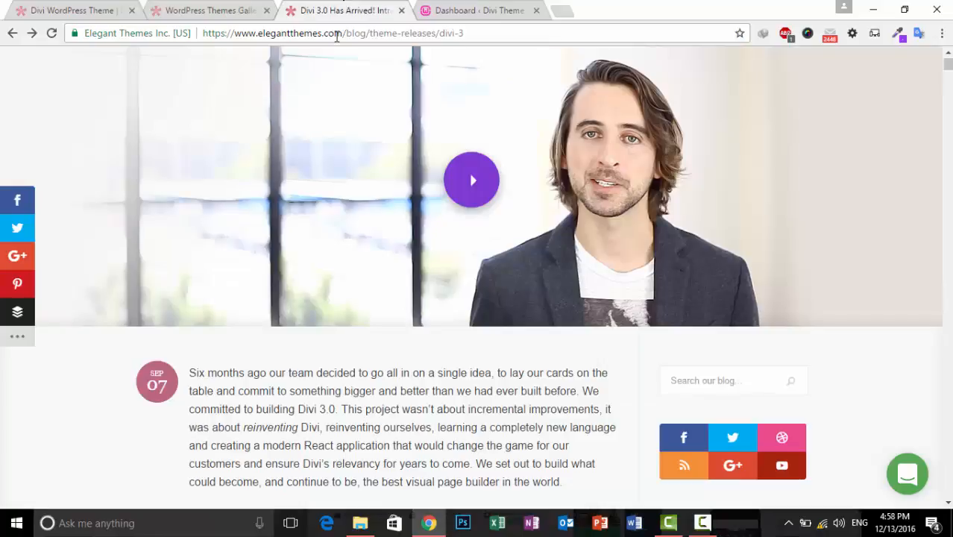
{"action": "scroll", "coordinate": [327, 154], "scroll_direction": "up", "scroll_amount": 4}
{"action": "scroll", "coordinate": [489, 256], "scroll_direction": "down", "scroll_amount": 10}
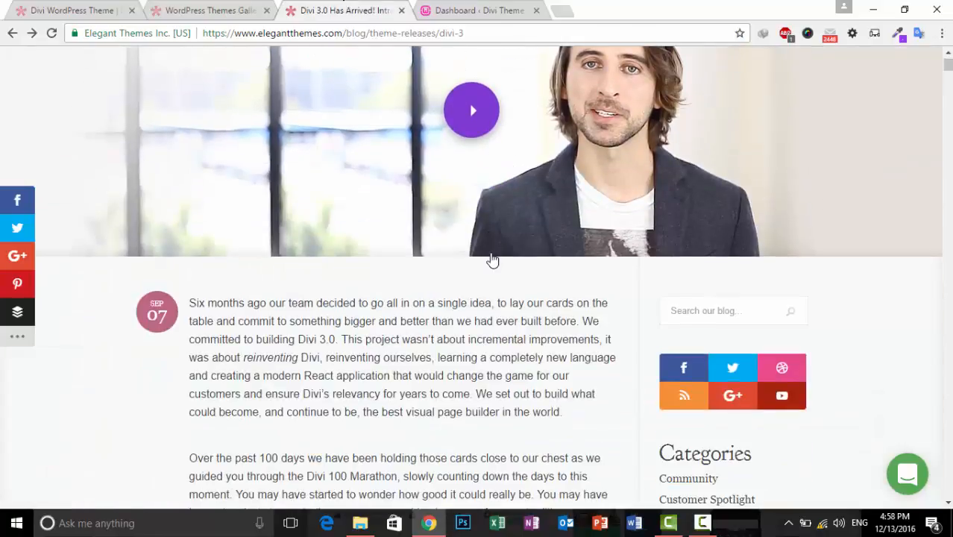
{"action": "scroll", "coordinate": [508, 267], "scroll_direction": "down", "scroll_amount": 15}
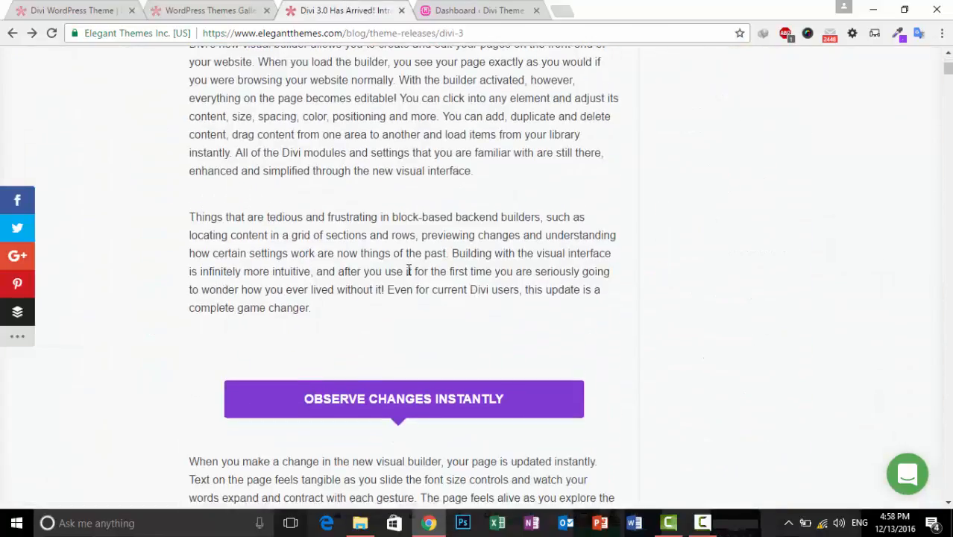
{"action": "scroll", "coordinate": [395, 273], "scroll_direction": "down", "scroll_amount": 10}
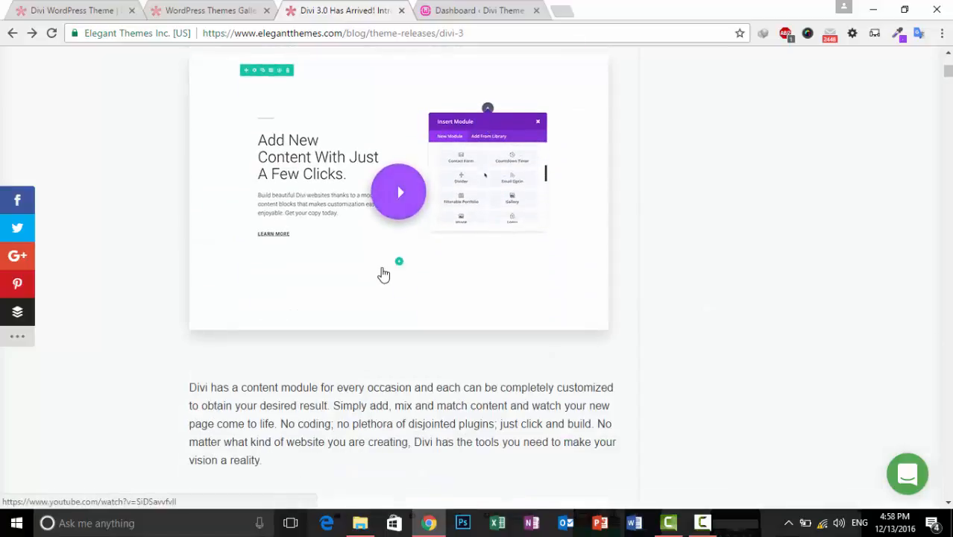
{"action": "scroll", "coordinate": [383, 275], "scroll_direction": "down", "scroll_amount": 15}
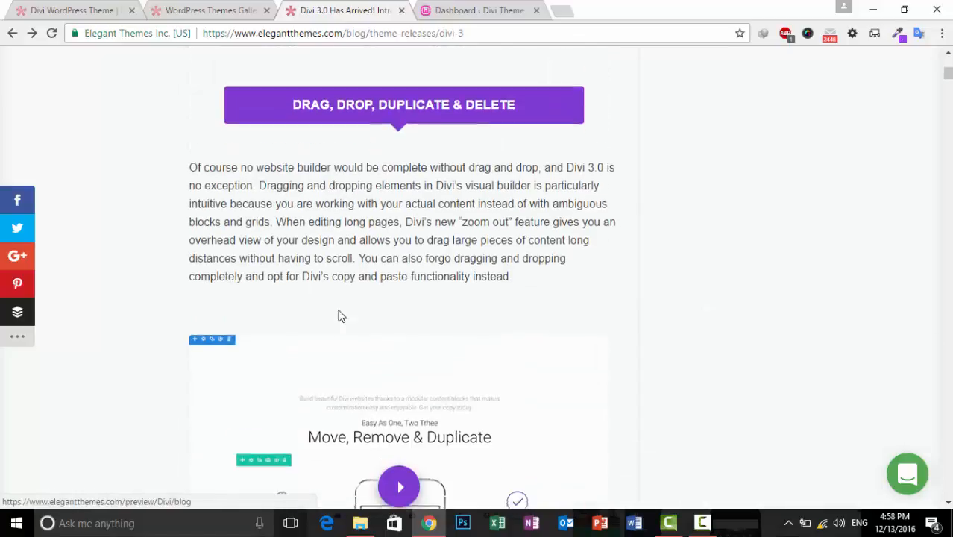
{"action": "scroll", "coordinate": [354, 319], "scroll_direction": "down", "scroll_amount": 15}
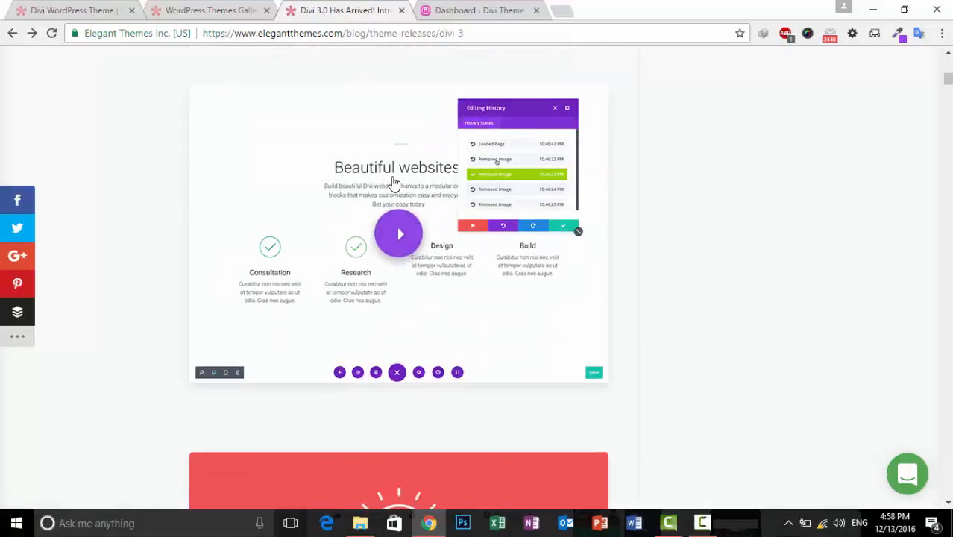
{"action": "scroll", "coordinate": [402, 191], "scroll_direction": "down", "scroll_amount": 15}
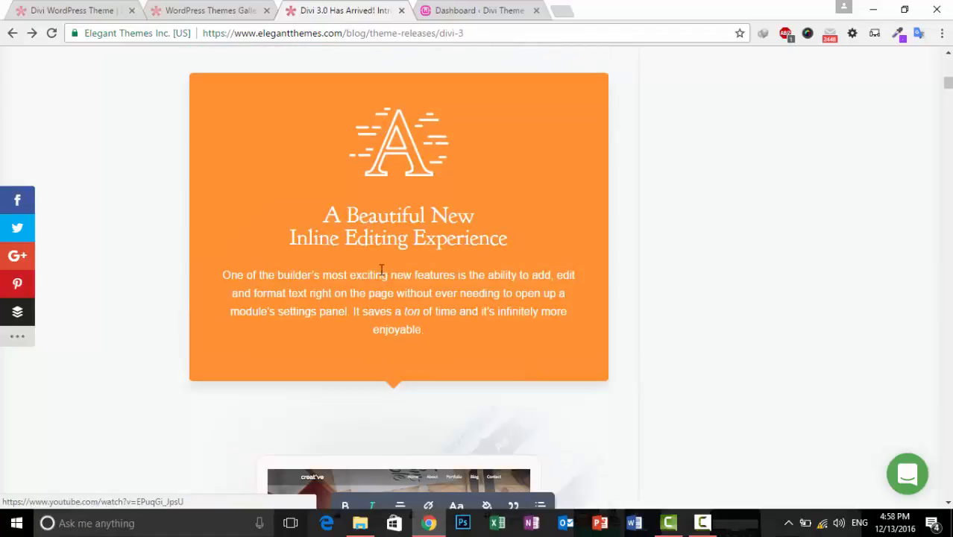
{"action": "scroll", "coordinate": [377, 280], "scroll_direction": "down", "scroll_amount": 5}
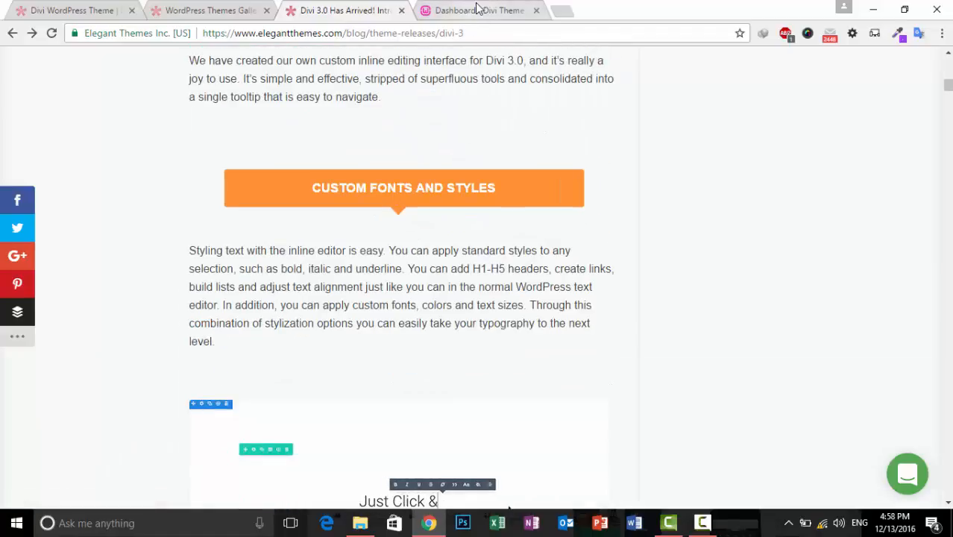
Step: Open the theme upload form for adding a new theme in the local WordPress dashboard
{"action": "left_click", "coordinate": [477, 9]}
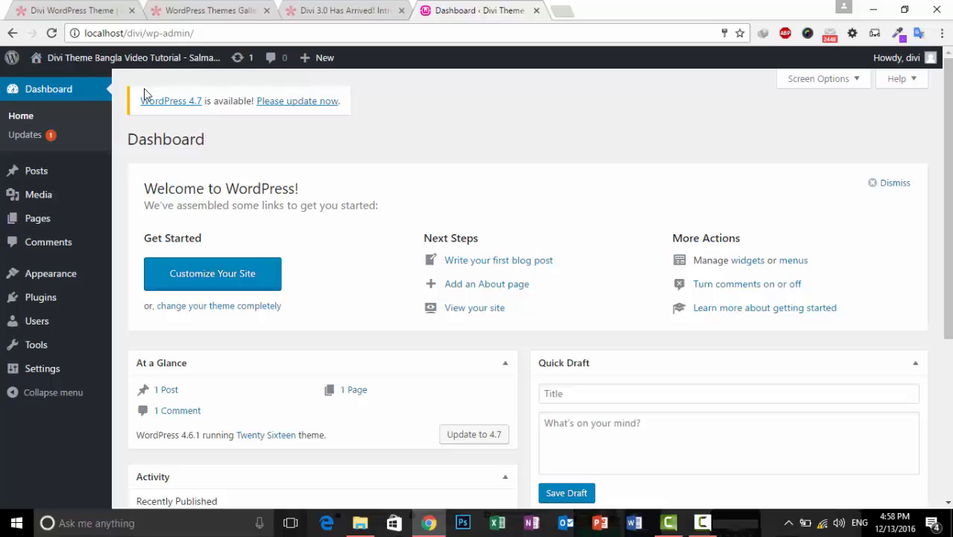
{"action": "mouse_move", "coordinate": [30, 279]}
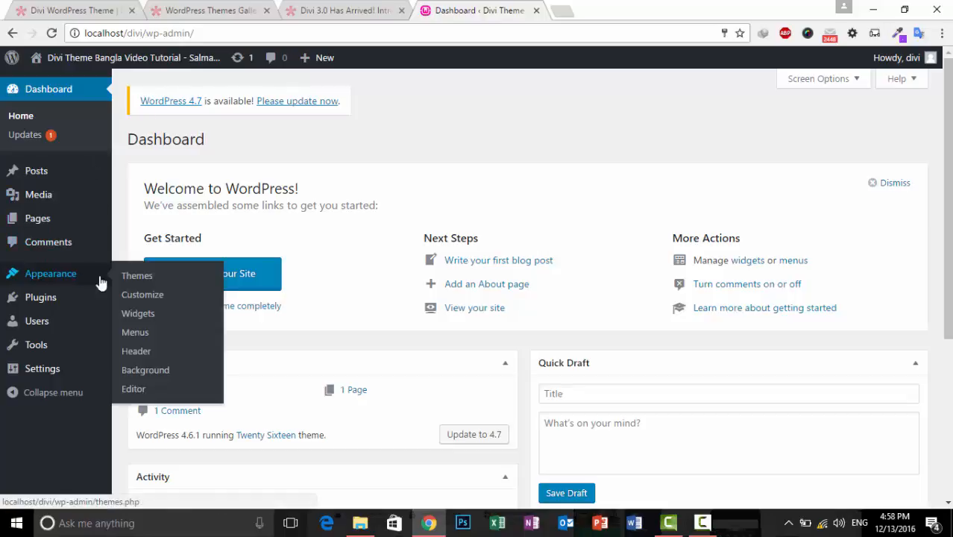
{"action": "left_click", "coordinate": [137, 276]}
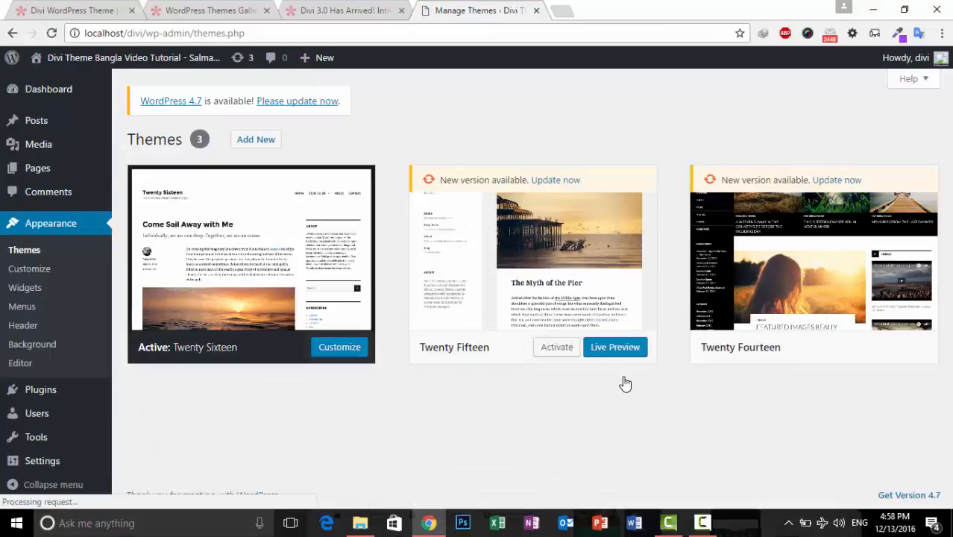
{"action": "left_click", "coordinate": [272, 141]}
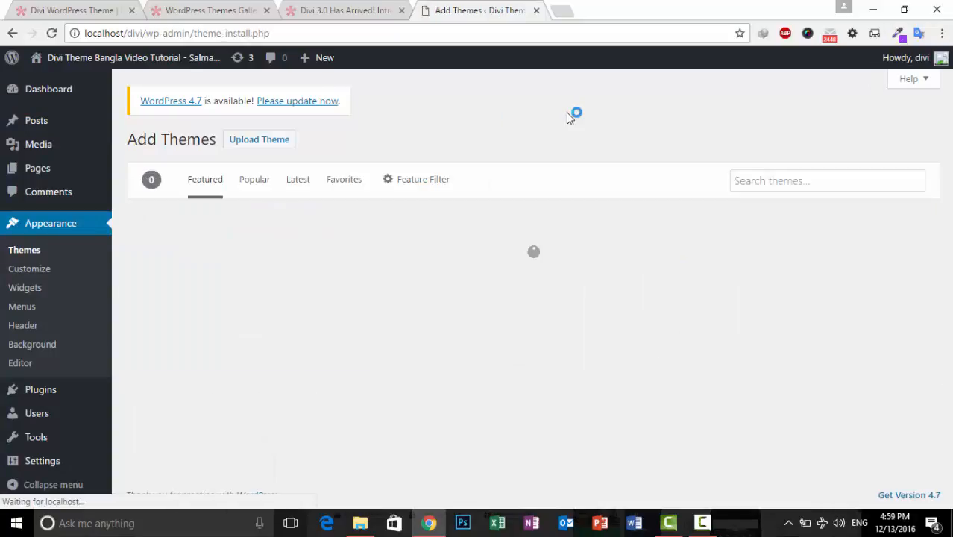
{"action": "left_click", "coordinate": [288, 141]}
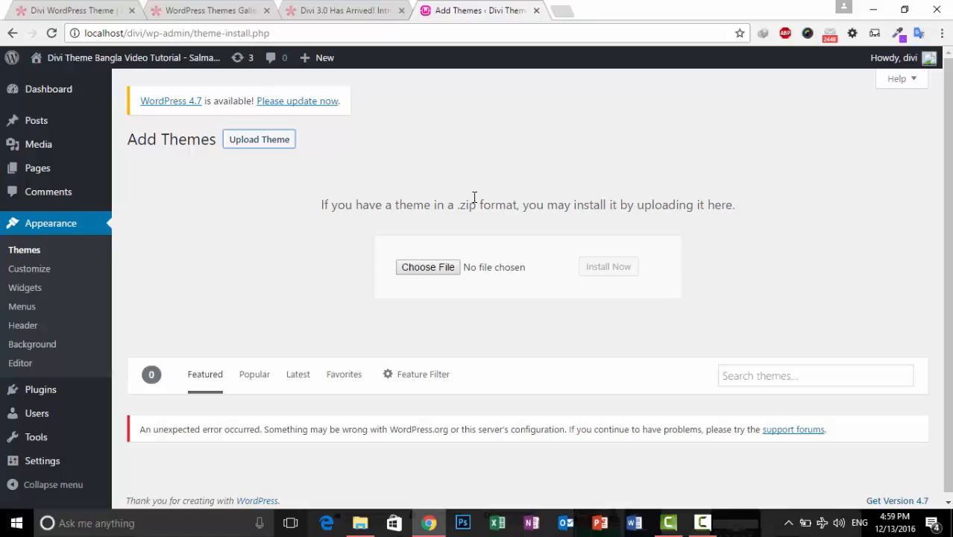
Step: Supply Divi.zip as the theme file and start its installation
{"action": "left_click", "coordinate": [435, 267]}
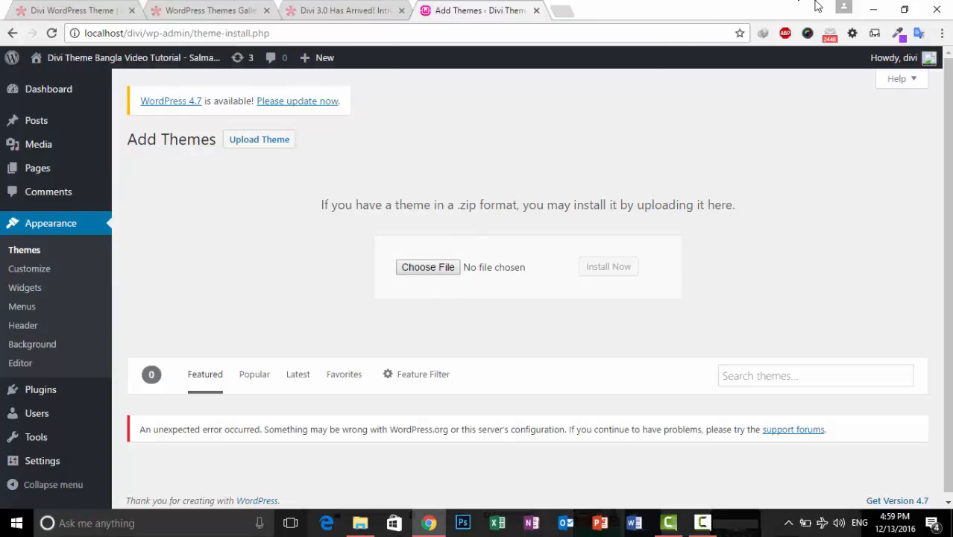
{"action": "left_click", "coordinate": [866, 6]}
{"action": "left_click_drag", "start_coordinate": [34, 371], "coordinate": [439, 263]}
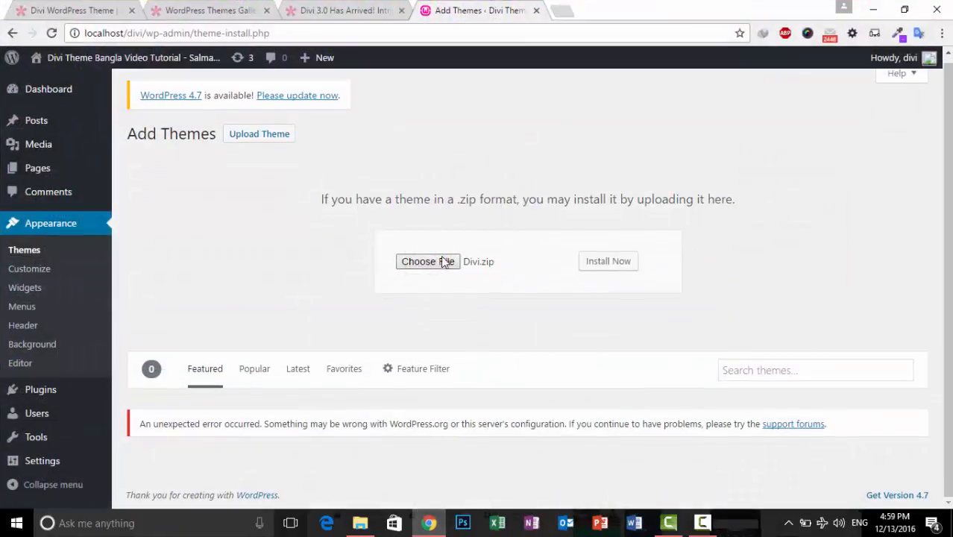
{"action": "left_click", "coordinate": [611, 267]}
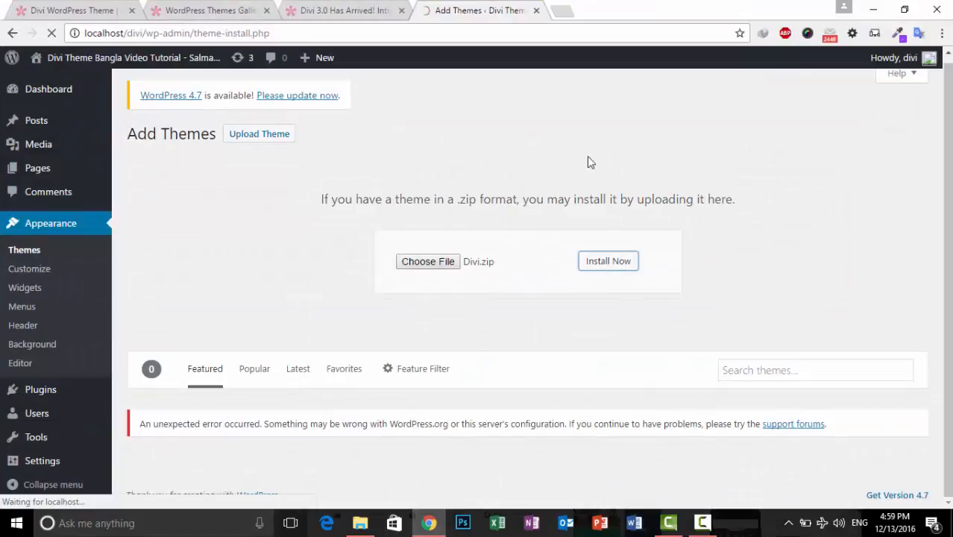
{"action": "left_click", "coordinate": [565, 10]}
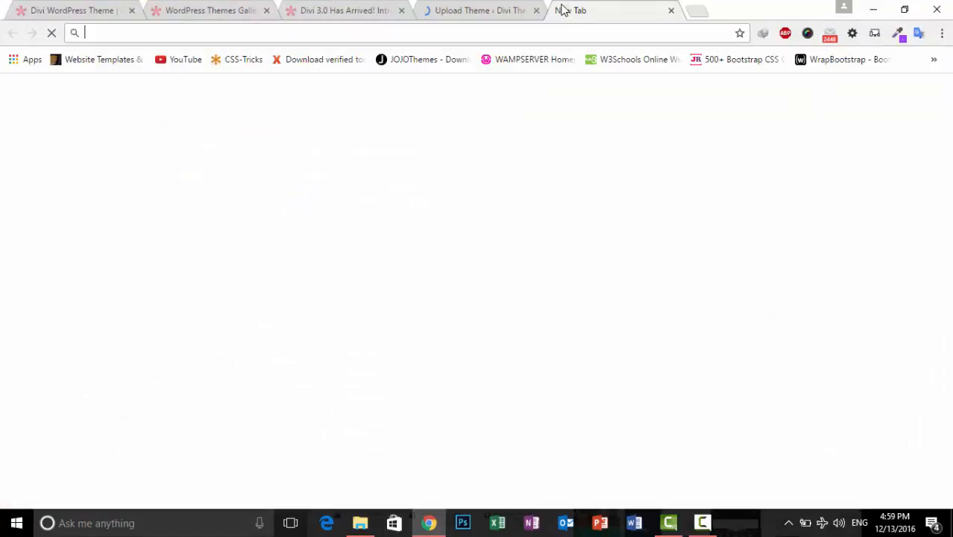
{"action": "type", "text": "jojothemes.com"}
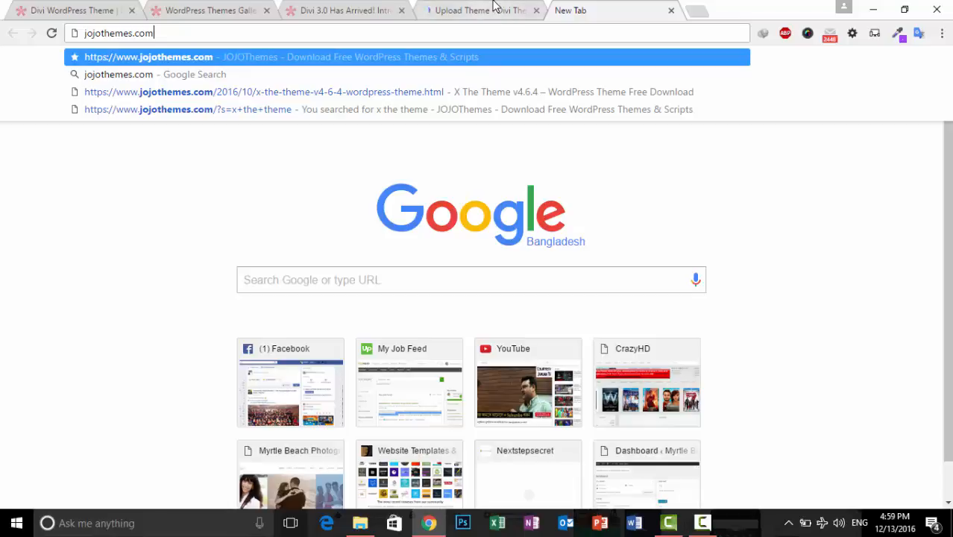
{"action": "left_click", "coordinate": [672, 11]}
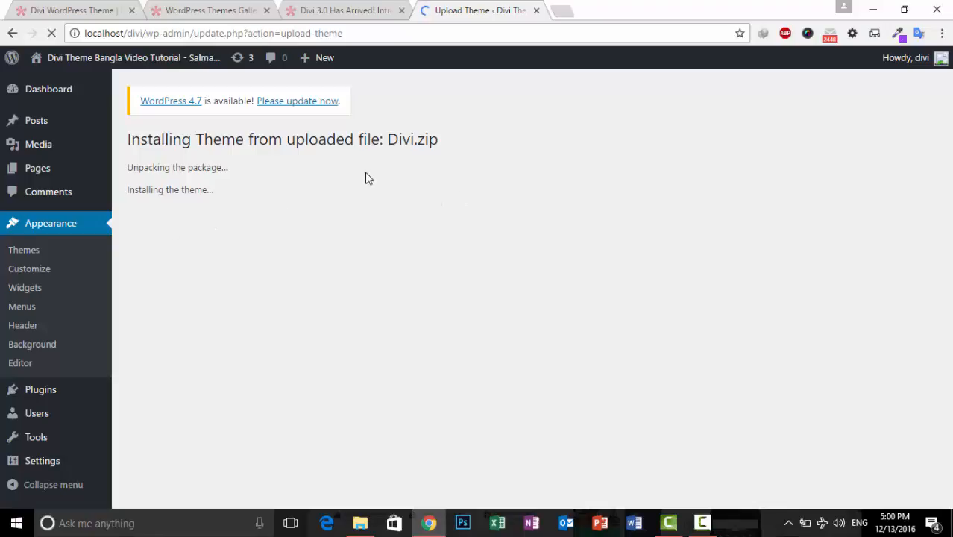
Step: Review the Divi product page on the Elegant Themes site, from the visual builder features to the responsive editing and drag-and-drop sections
{"action": "left_click", "coordinate": [251, 6]}
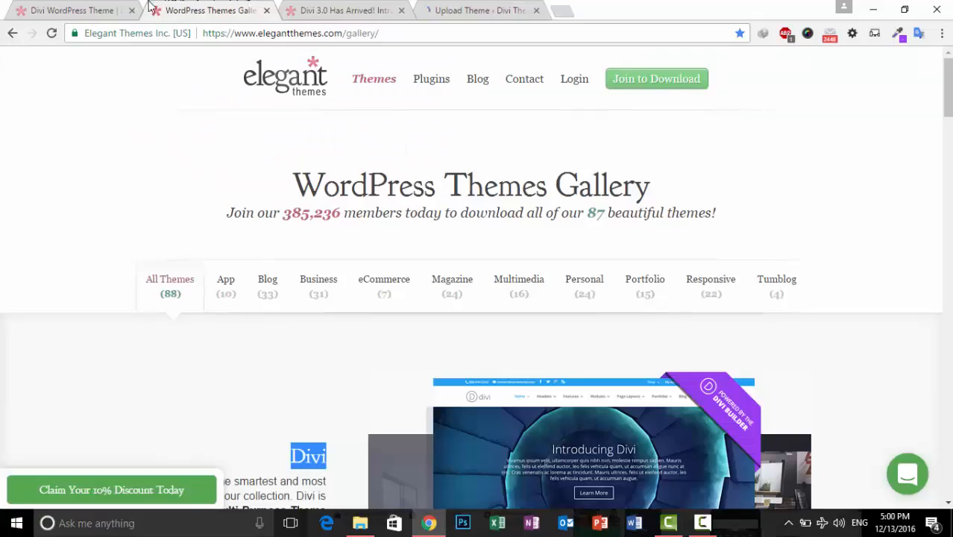
{"action": "left_click", "coordinate": [101, 7]}
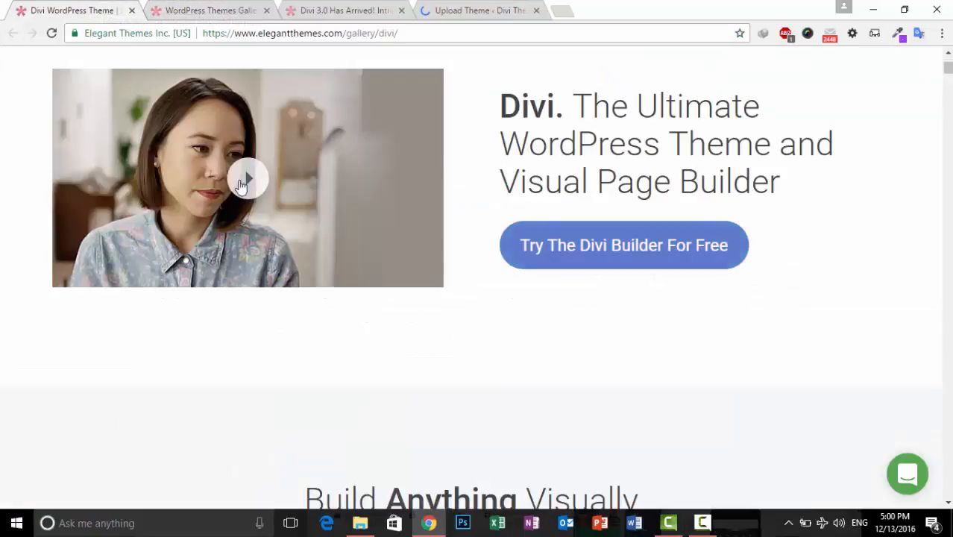
{"action": "scroll", "coordinate": [297, 294], "scroll_direction": "down", "scroll_amount": 5}
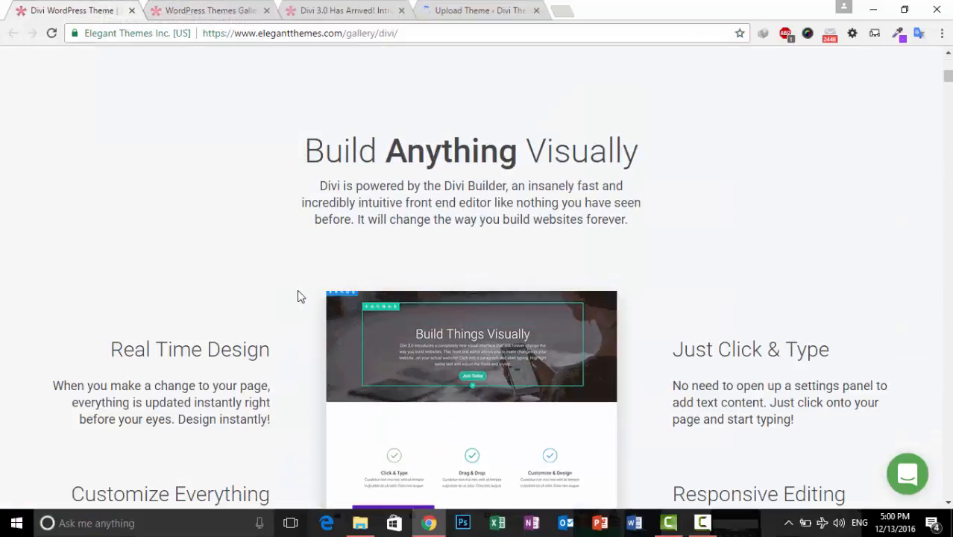
{"action": "scroll", "coordinate": [300, 295], "scroll_direction": "down", "scroll_amount": 4}
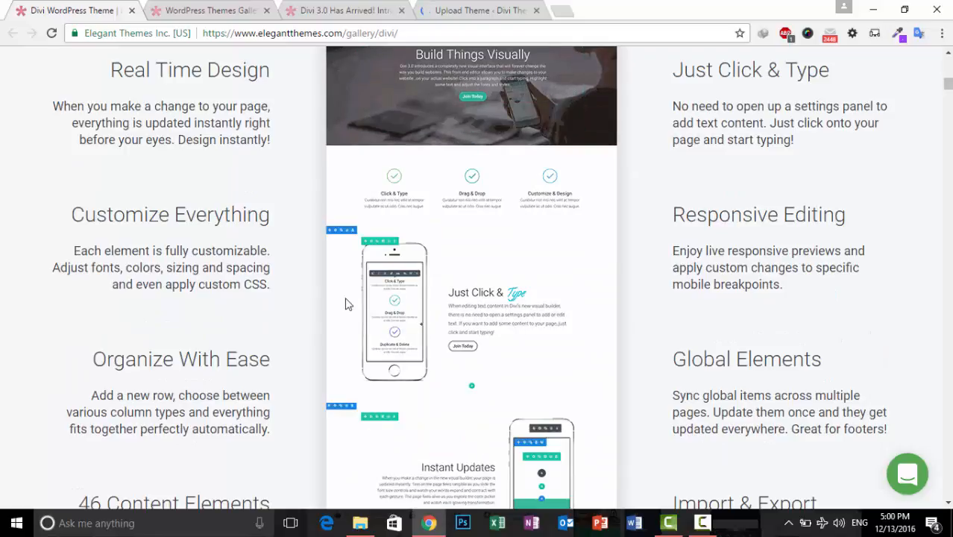
{"action": "scroll", "coordinate": [514, 246], "scroll_direction": "up", "scroll_amount": 2}
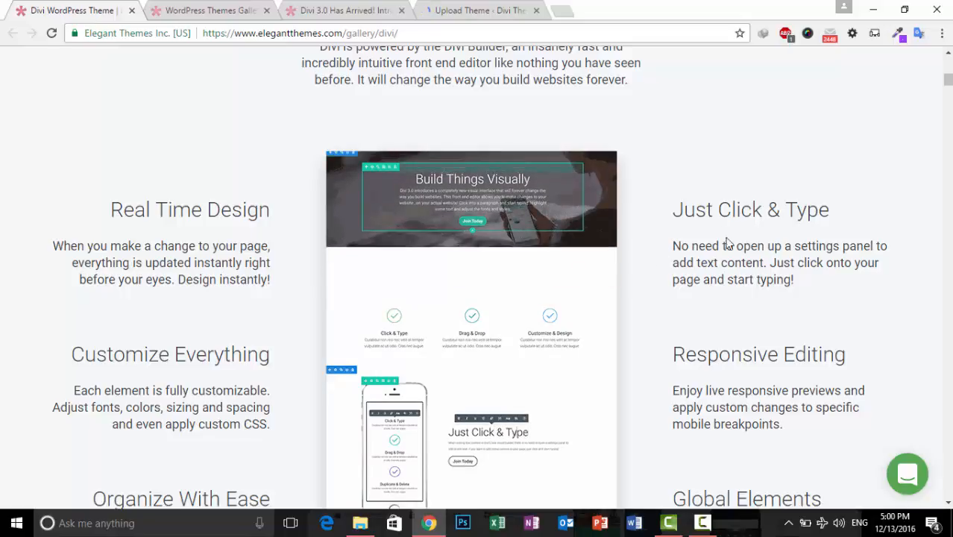
{"action": "scroll", "coordinate": [640, 259], "scroll_direction": "down", "scroll_amount": 1}
{"action": "scroll", "coordinate": [623, 259], "scroll_direction": "down", "scroll_amount": 15}
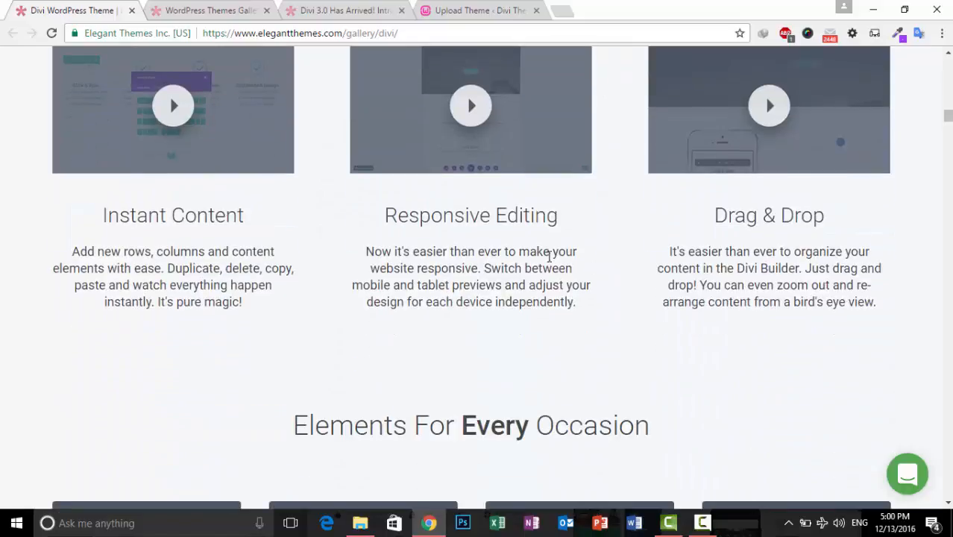
Step: Activate the newly installed Divi theme on the local WordPress site
{"action": "left_click", "coordinate": [461, 9]}
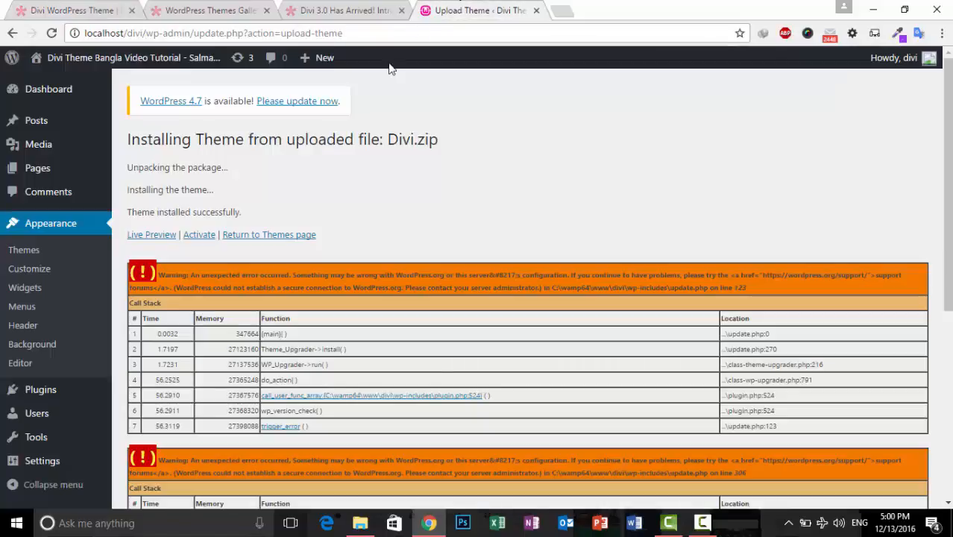
{"action": "left_click", "coordinate": [205, 236]}
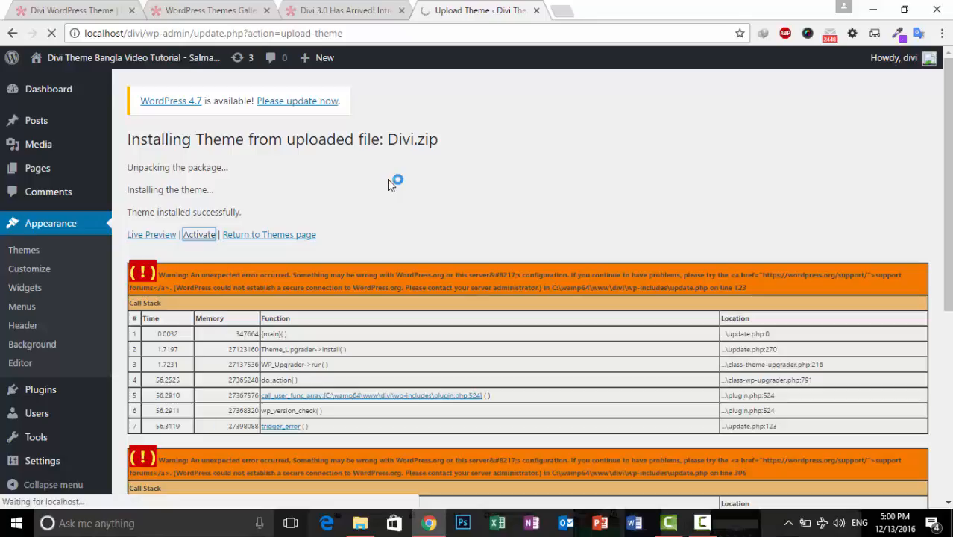
{"action": "left_click", "coordinate": [381, 7]}
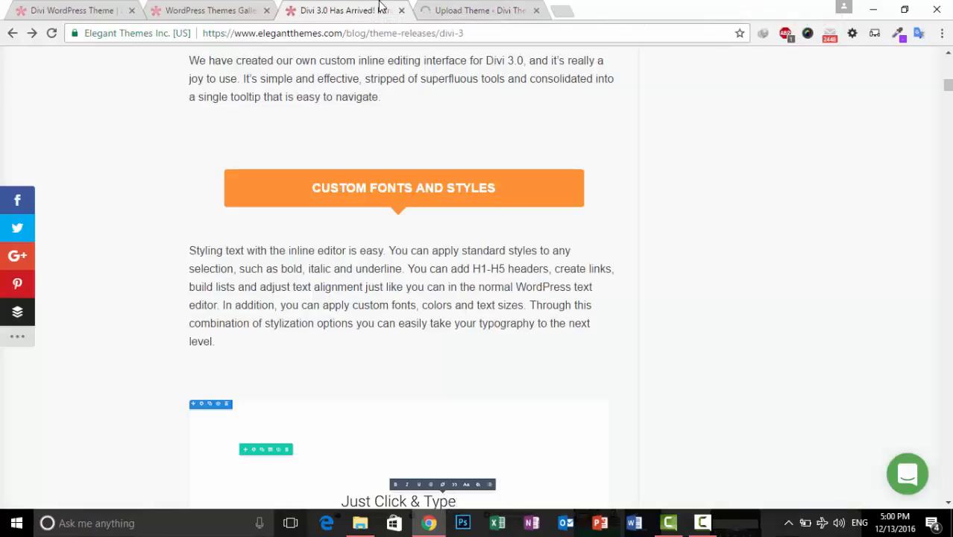
{"action": "left_click", "coordinate": [512, 6]}
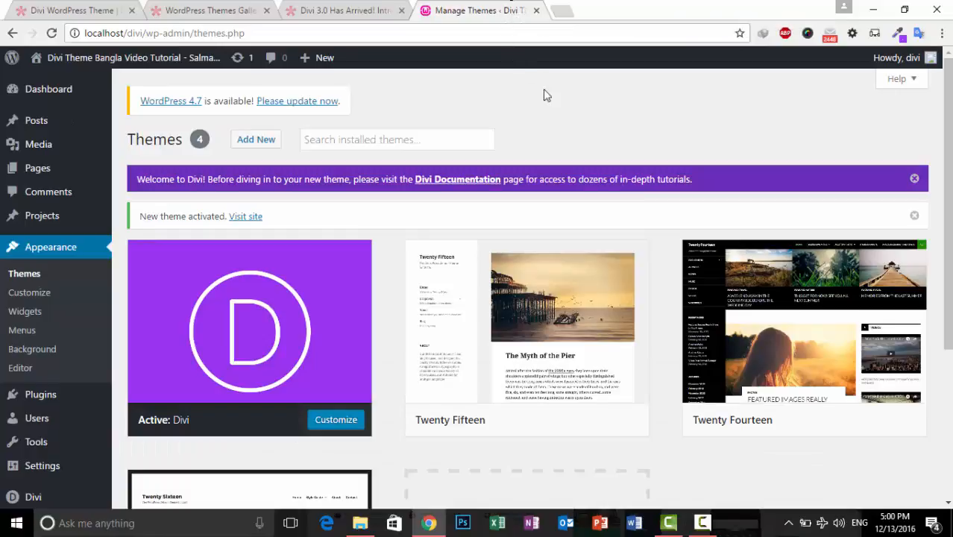
Step: View the details of the active Divi theme, close them and look over the installed themes
{"action": "left_click", "coordinate": [236, 329]}
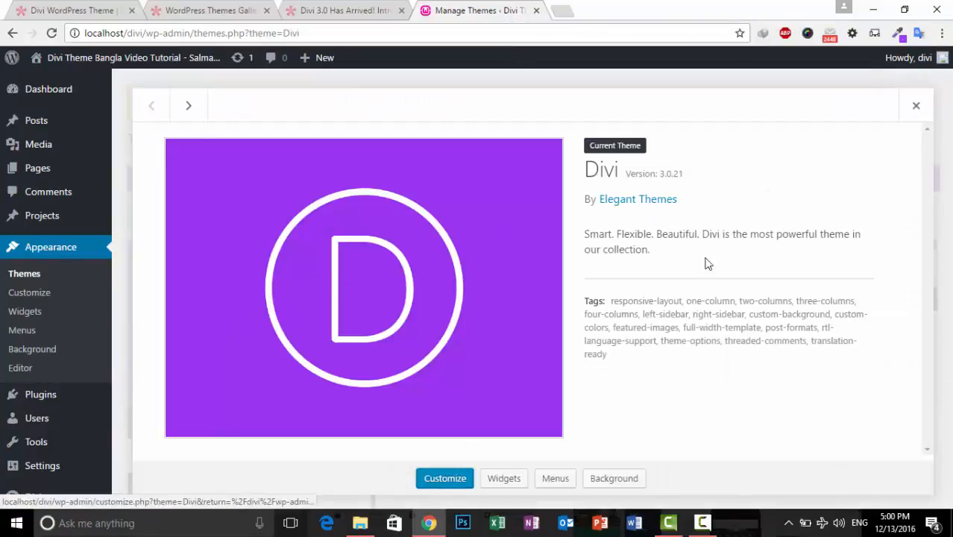
{"action": "left_click", "coordinate": [916, 105]}
{"action": "scroll", "coordinate": [459, 160], "scroll_direction": "down", "scroll_amount": 3}
{"action": "scroll", "coordinate": [209, 195], "scroll_direction": "up", "scroll_amount": 3}
Step: Open the local site's front end in a separate tab and look over its homepage from header to footer
{"action": "mouse_move", "coordinate": [74, 66]}
{"action": "middle_click", "coordinate": [72, 84]}
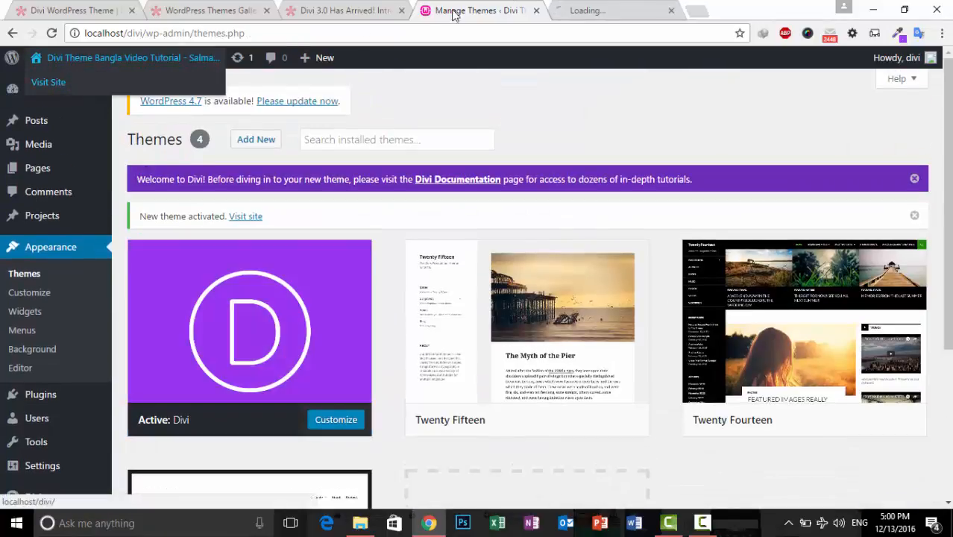
{"action": "left_click", "coordinate": [566, 10]}
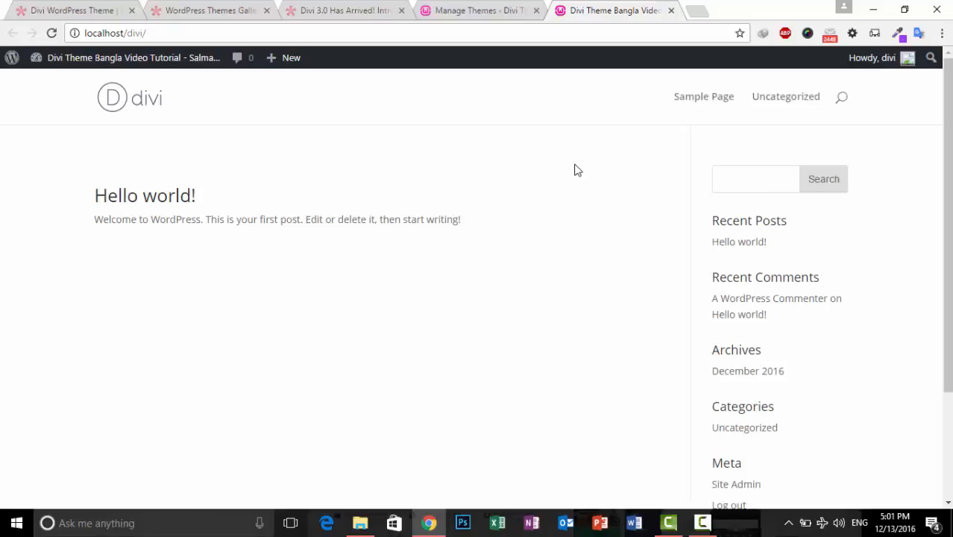
{"action": "scroll", "coordinate": [605, 253], "scroll_direction": "down", "scroll_amount": 3}
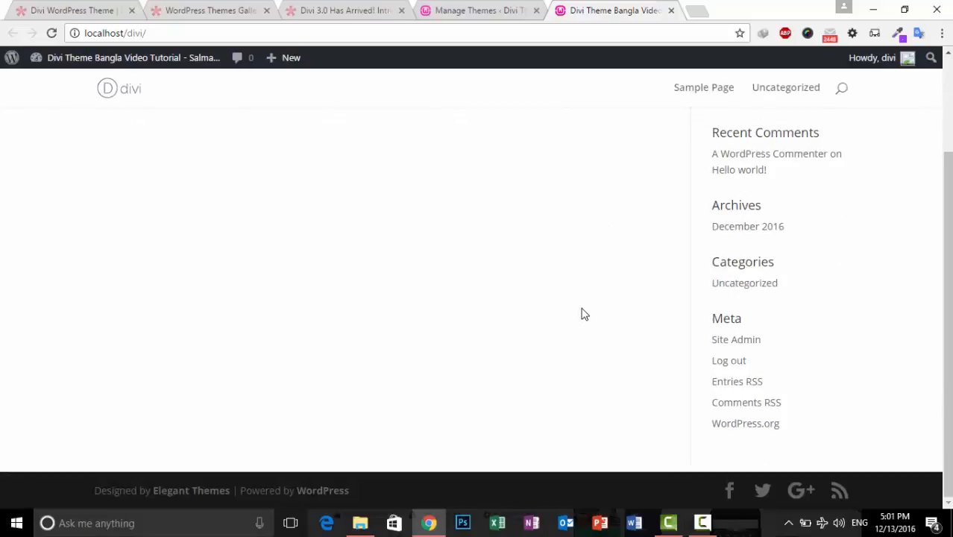
{"action": "scroll", "coordinate": [583, 306], "scroll_direction": "up", "scroll_amount": 3}
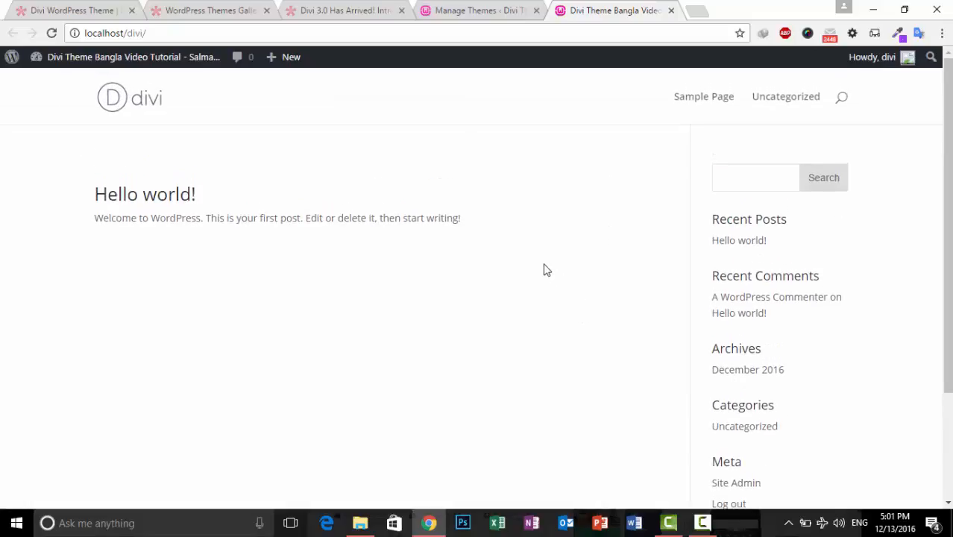
{"action": "scroll", "coordinate": [547, 276], "scroll_direction": "down", "scroll_amount": 3}
{"action": "scroll", "coordinate": [553, 298], "scroll_direction": "up", "scroll_amount": 3}
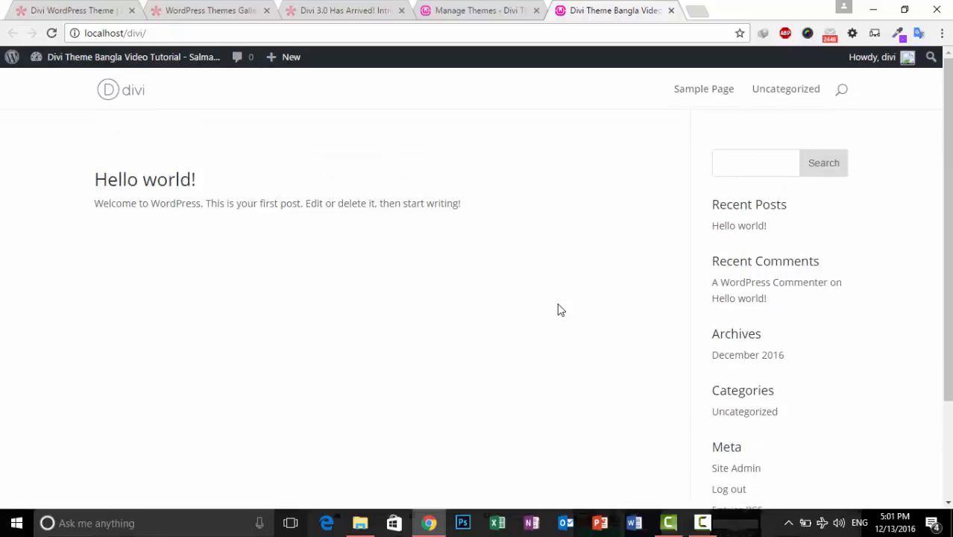
Step: Return to the WordPress dashboard and open Divi's Theme Options page
{"action": "left_click", "coordinate": [477, 9]}
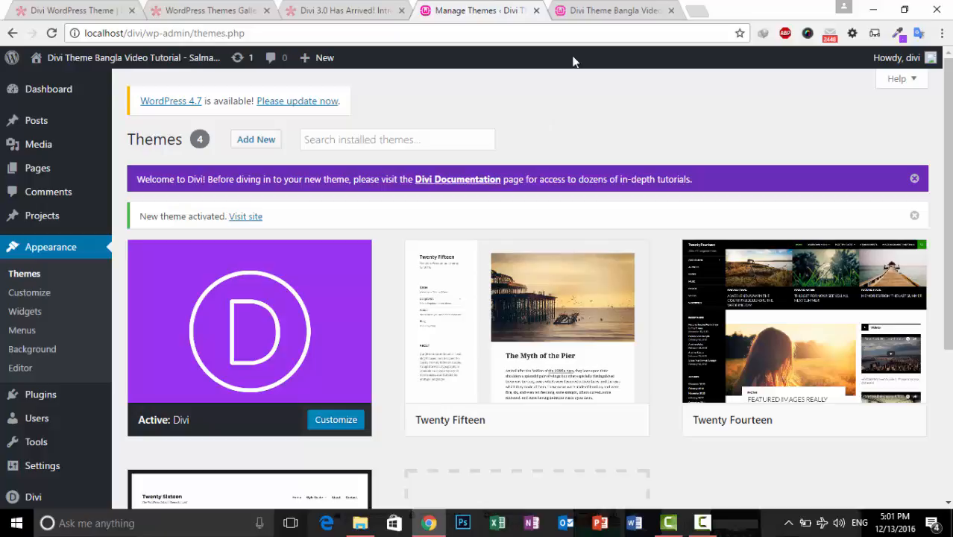
{"action": "left_click", "coordinate": [603, 7]}
{"action": "left_click", "coordinate": [526, 7]}
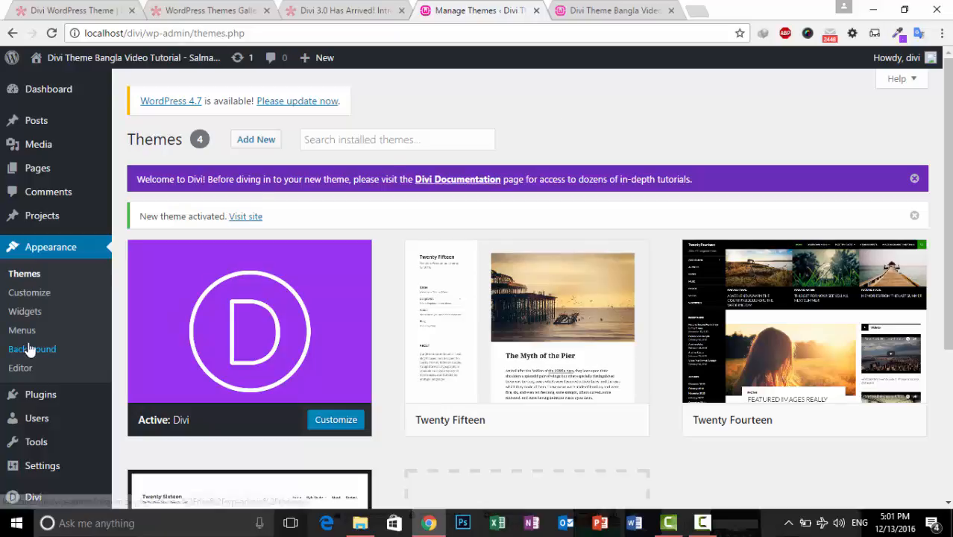
{"action": "scroll", "coordinate": [15, 350], "scroll_direction": "down", "scroll_amount": 3}
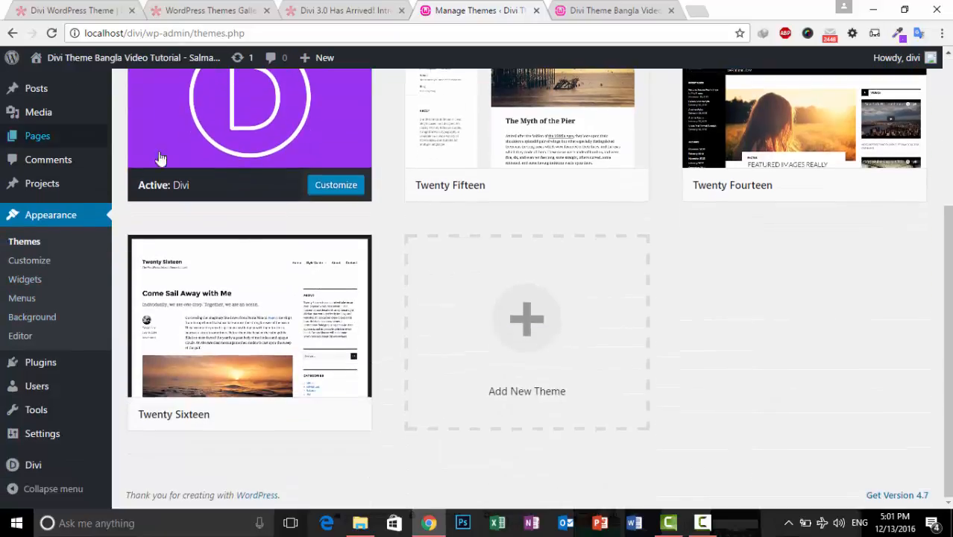
{"action": "scroll", "coordinate": [32, 195], "scroll_direction": "up", "scroll_amount": 3}
{"action": "scroll", "coordinate": [59, 276], "scroll_direction": "down", "scroll_amount": 3}
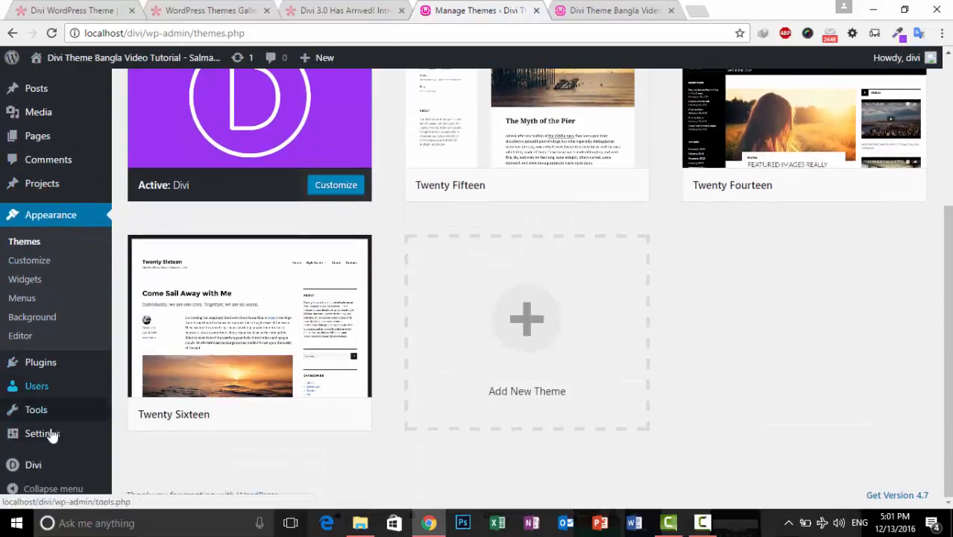
{"action": "mouse_move", "coordinate": [39, 476]}
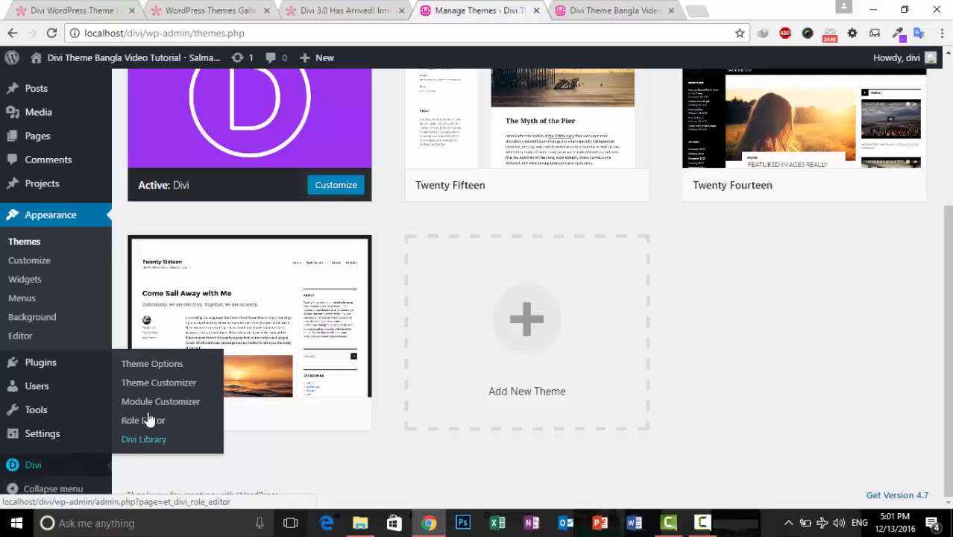
{"action": "left_click", "coordinate": [173, 365]}
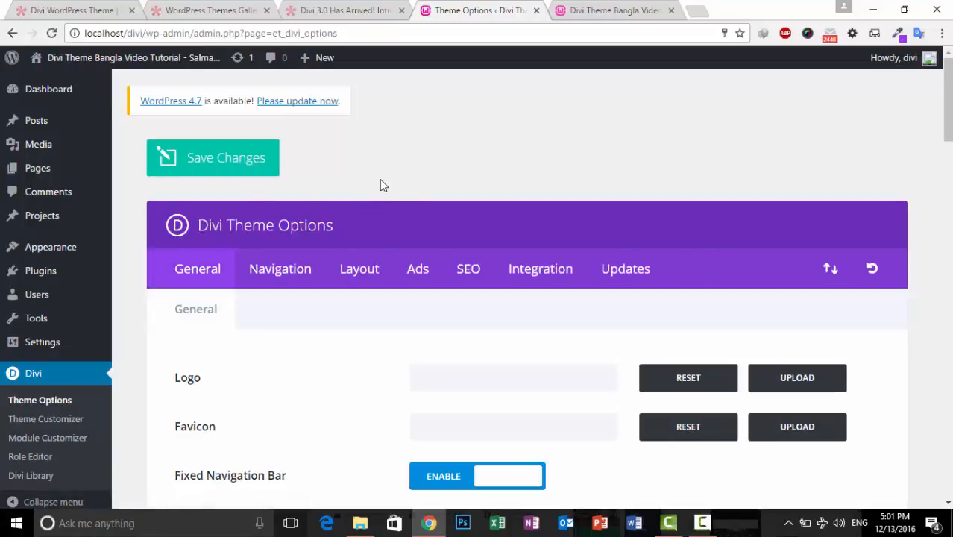
Step: Look over the general Divi options and view the image chooser for the logo, closing it without selecting an image
{"action": "scroll", "coordinate": [212, 257], "scroll_direction": "down", "scroll_amount": 3}
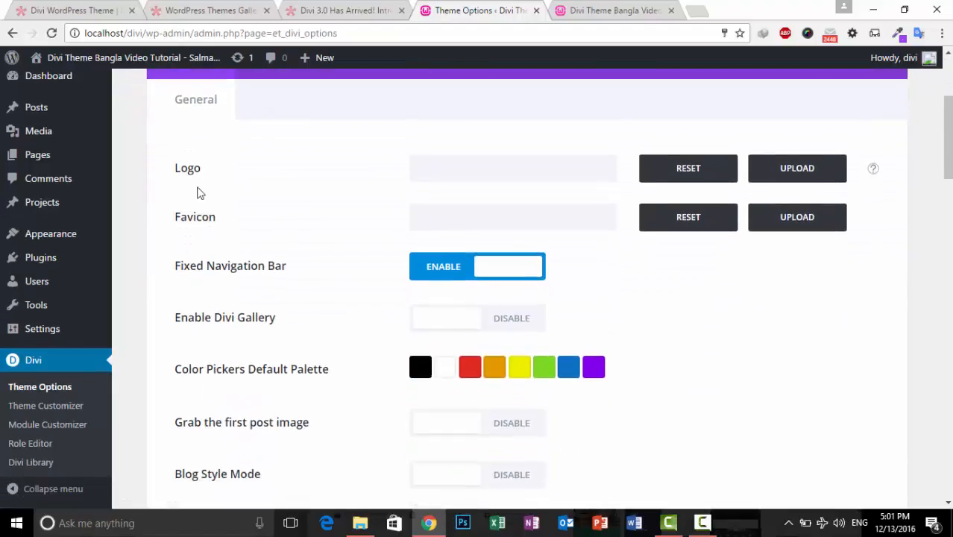
{"action": "scroll", "coordinate": [202, 168], "scroll_direction": "up", "scroll_amount": 1}
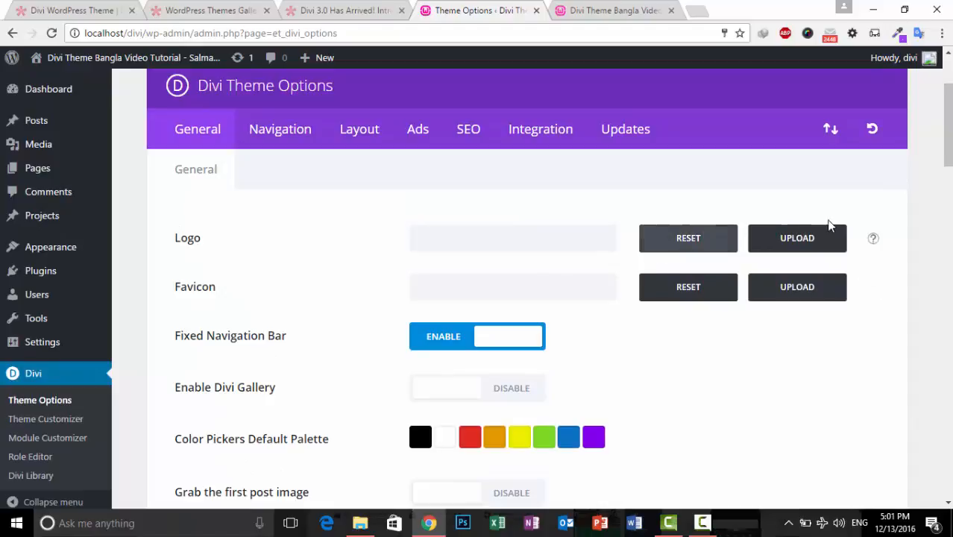
{"action": "left_click", "coordinate": [820, 242]}
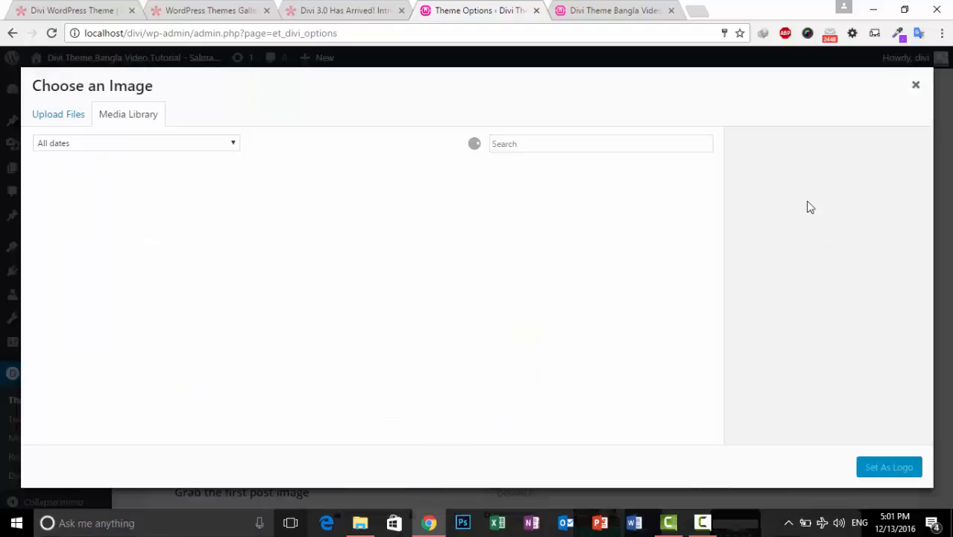
{"action": "left_click", "coordinate": [919, 87]}
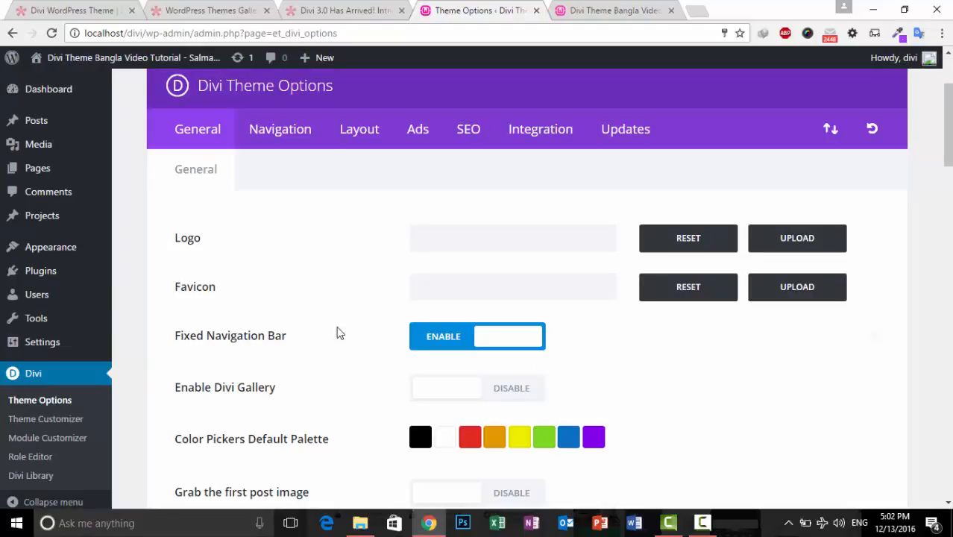
Step: Check the fixed navigation bar's scrolling behaviour on the site's homepage and return to the theme options
{"action": "left_click", "coordinate": [594, 6]}
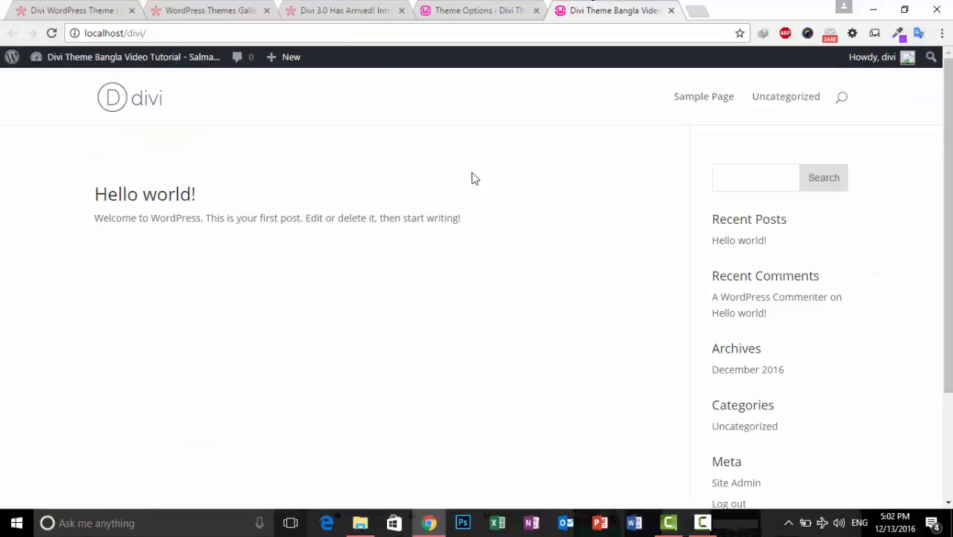
{"action": "scroll", "coordinate": [470, 269], "scroll_direction": "down", "scroll_amount": 4}
{"action": "scroll", "coordinate": [470, 291], "scroll_direction": "up", "scroll_amount": 4}
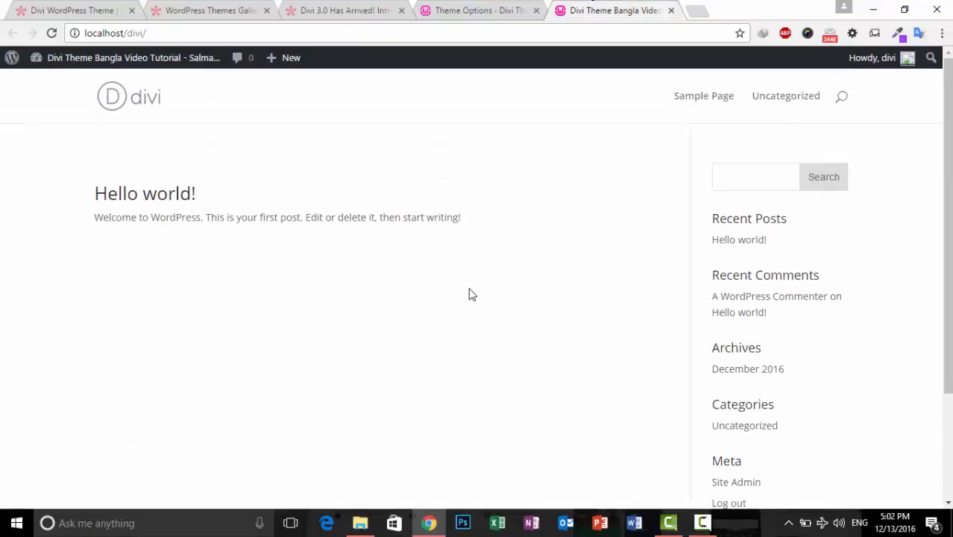
{"action": "left_click", "coordinate": [488, 8]}
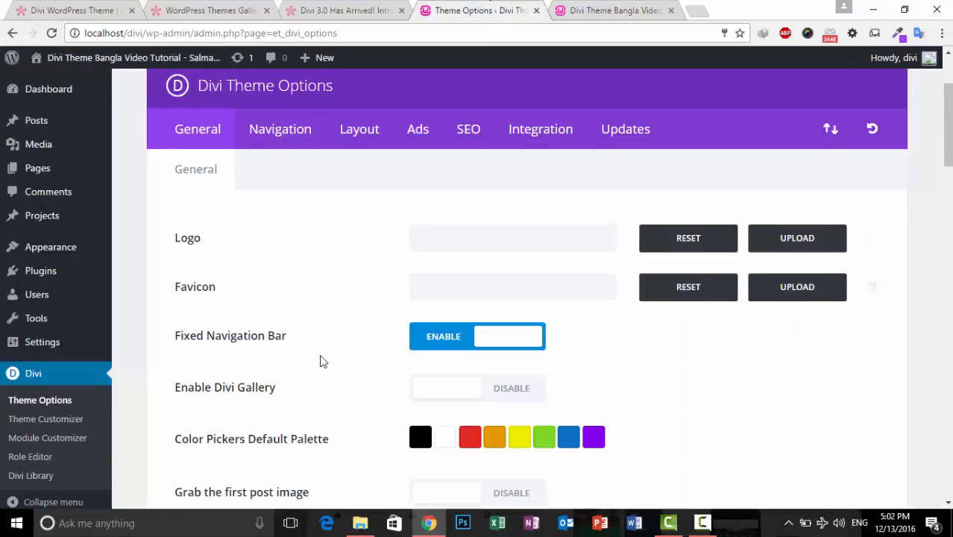
Step: Enable the Divi Gallery option in the general theme settings
{"action": "scroll", "coordinate": [317, 361], "scroll_direction": "down", "scroll_amount": 1}
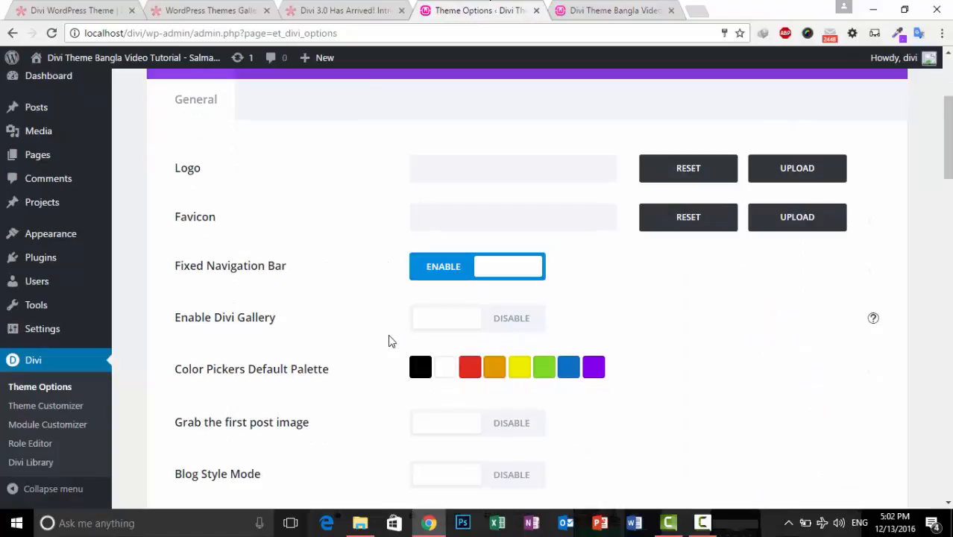
{"action": "left_click", "coordinate": [515, 319]}
{"action": "left_click", "coordinate": [477, 322]}
{"action": "left_click", "coordinate": [506, 320]}
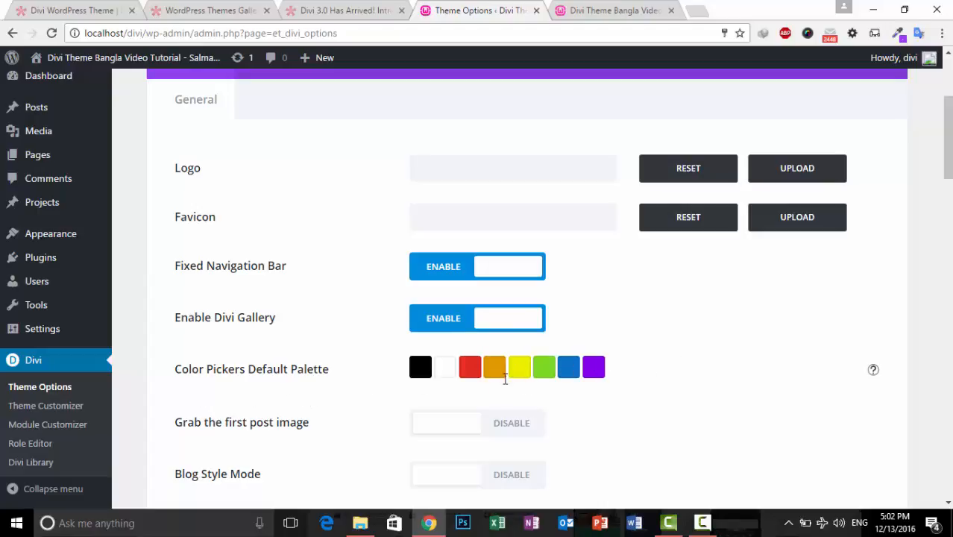
Step: Enable Blog Style Mode in the general theme settings
{"action": "scroll", "coordinate": [459, 392], "scroll_direction": "down", "scroll_amount": 1}
{"action": "scroll", "coordinate": [459, 391], "scroll_direction": "down", "scroll_amount": 1}
{"action": "left_click_drag", "start_coordinate": [175, 334], "coordinate": [372, 334]}
{"action": "left_click", "coordinate": [513, 336]}
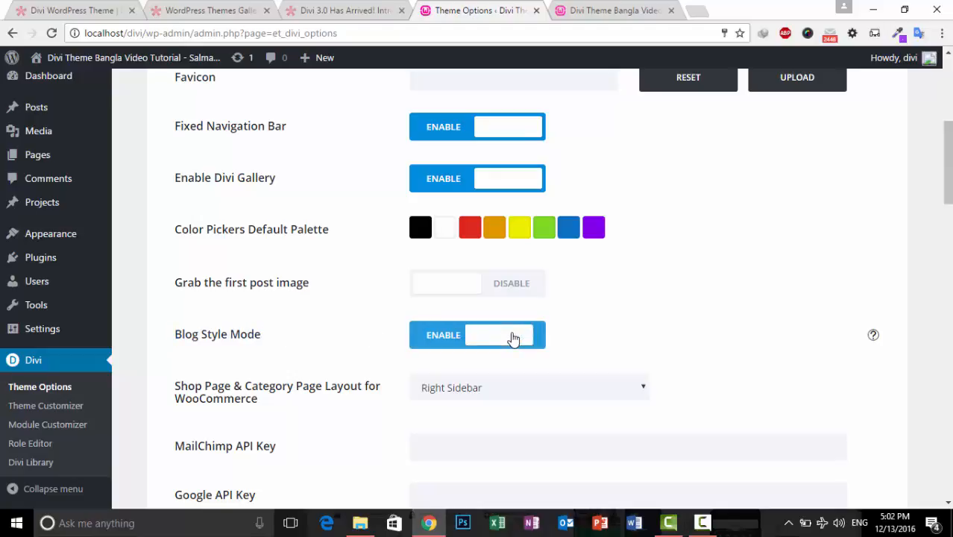
Step: View the WooCommerce shop and category page layout choices, keeping Right Sidebar, and examine the empty MailChimp API Key field
{"action": "scroll", "coordinate": [298, 351], "scroll_direction": "down", "scroll_amount": 1}
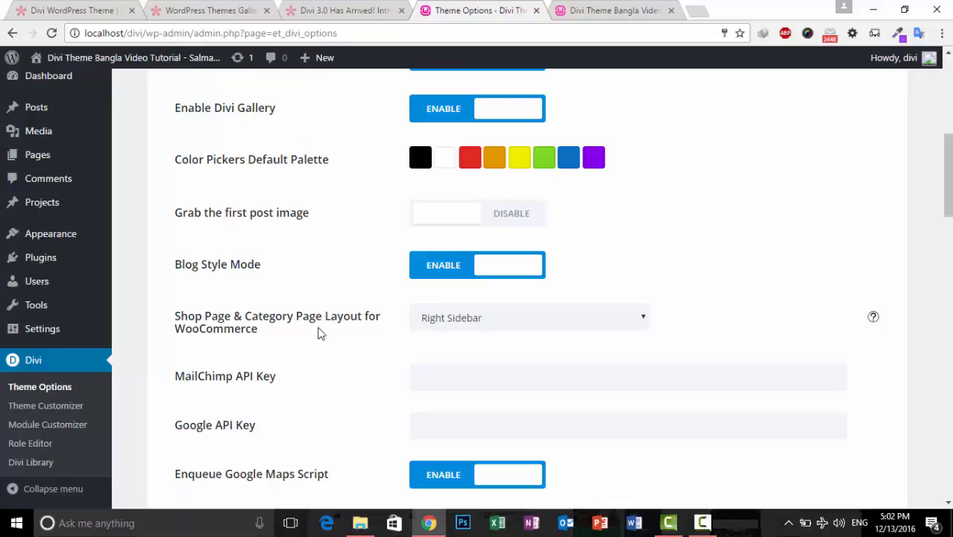
{"action": "left_click", "coordinate": [500, 323]}
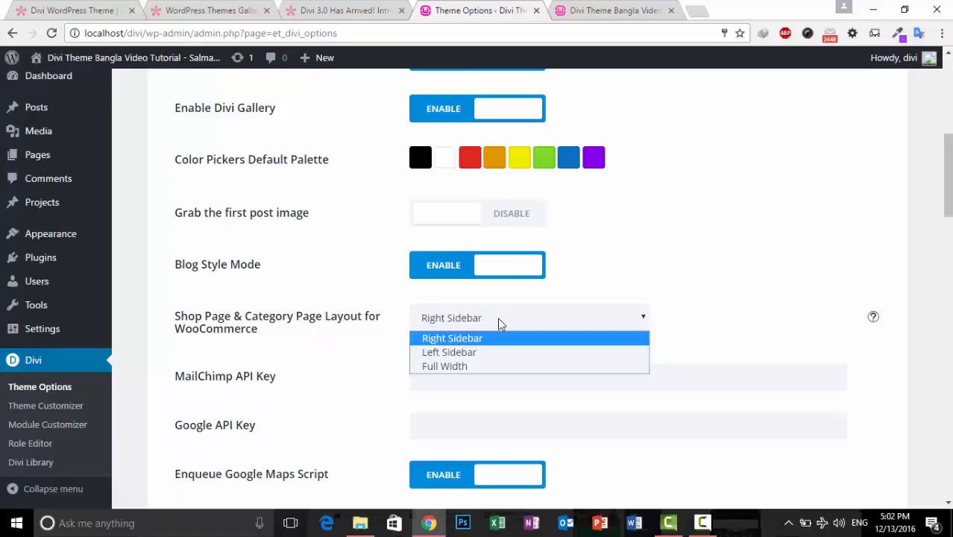
{"action": "left_click", "coordinate": [497, 317]}
{"action": "scroll", "coordinate": [291, 345], "scroll_direction": "down", "scroll_amount": 1}
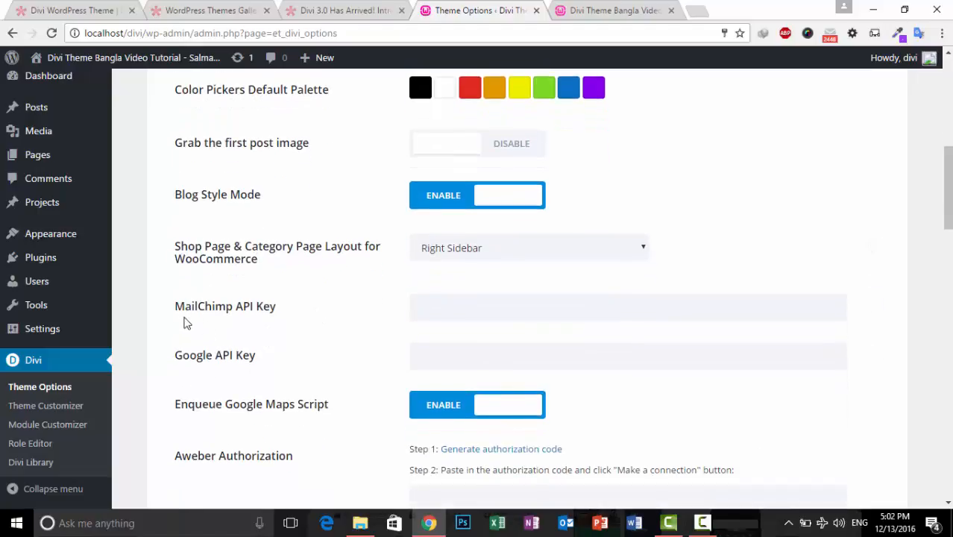
{"action": "left_click_drag", "start_coordinate": [177, 311], "coordinate": [283, 313]}
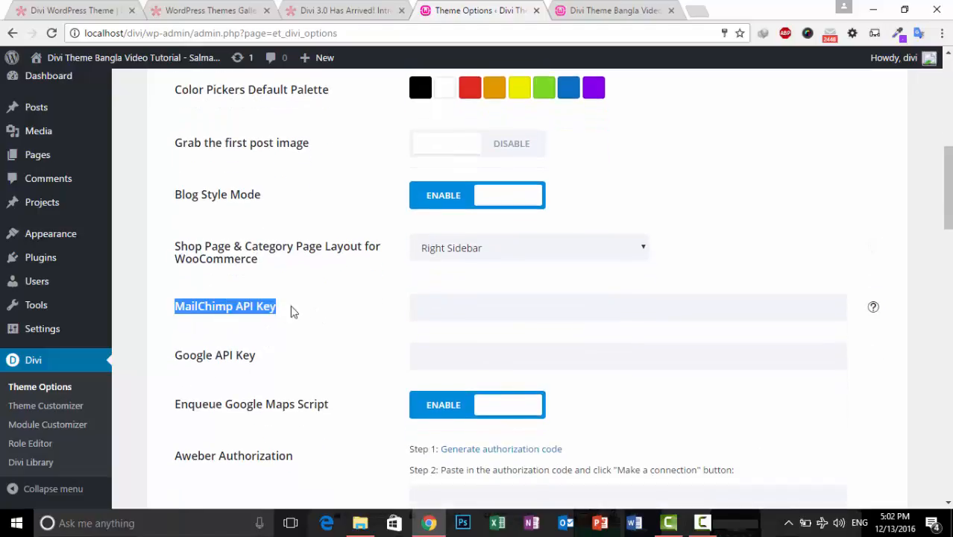
{"action": "left_click", "coordinate": [302, 309]}
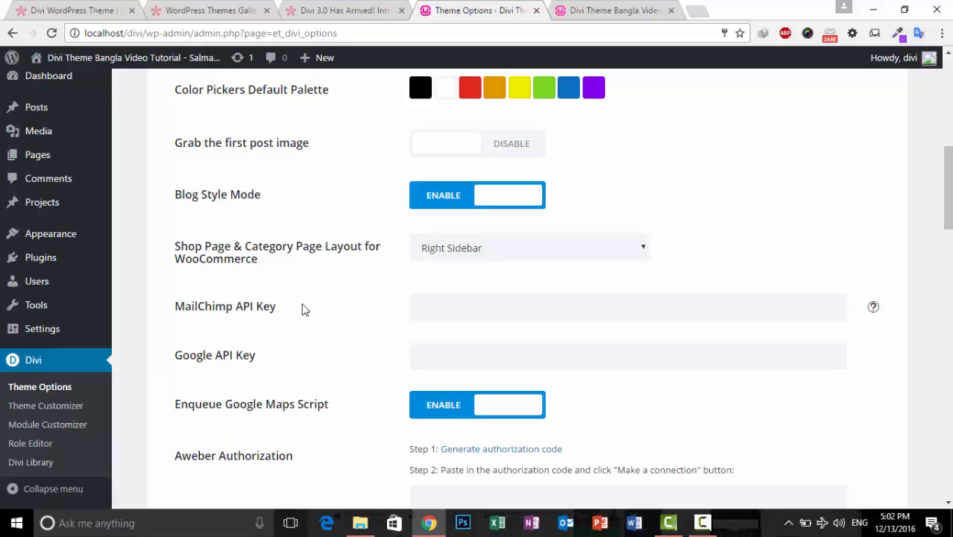
{"action": "left_click_drag", "start_coordinate": [171, 312], "coordinate": [274, 311]}
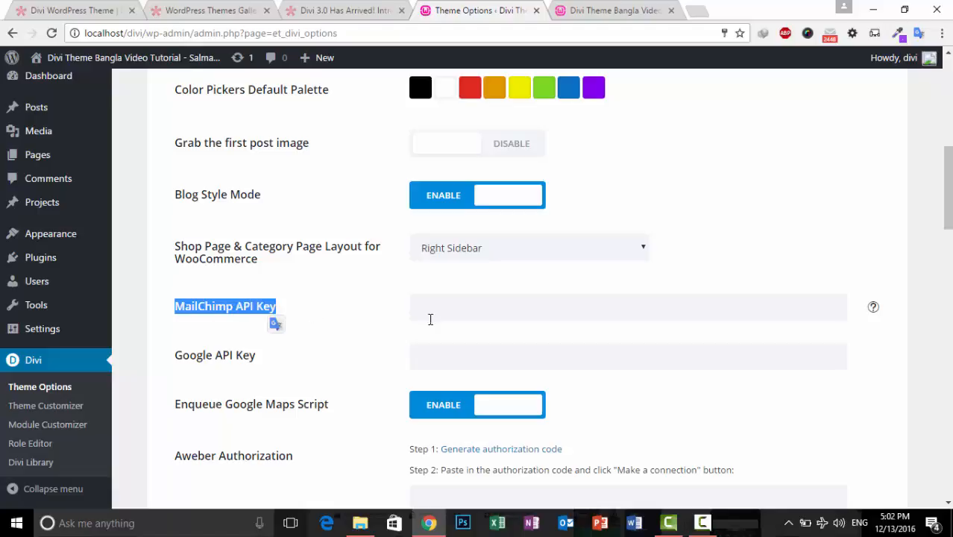
{"action": "left_click", "coordinate": [476, 314]}
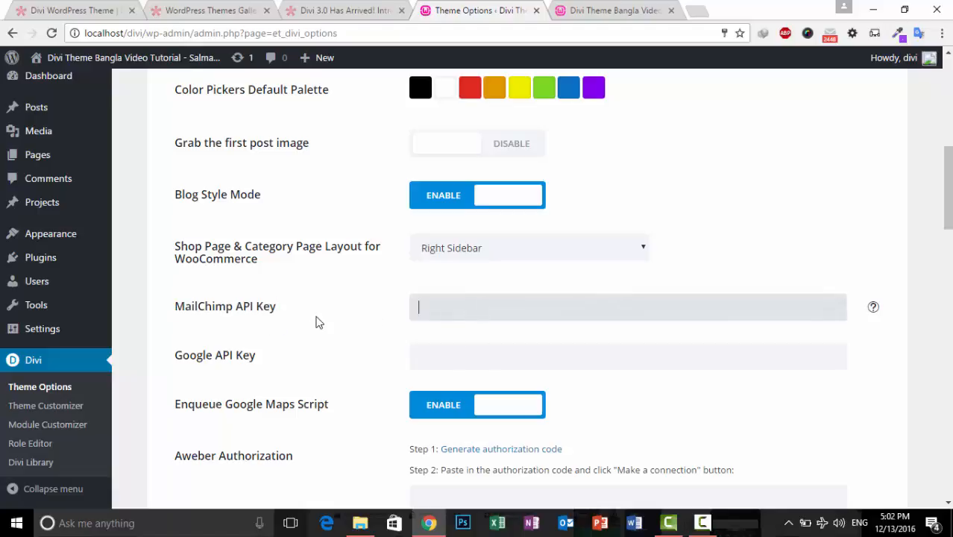
Step: Look through the Google API, Aweber, social icon, profile URL, post count and date format settings in the general options
{"action": "scroll", "coordinate": [318, 336], "scroll_direction": "down", "scroll_amount": 7}
{"action": "scroll", "coordinate": [330, 373], "scroll_direction": "up", "scroll_amount": 8}
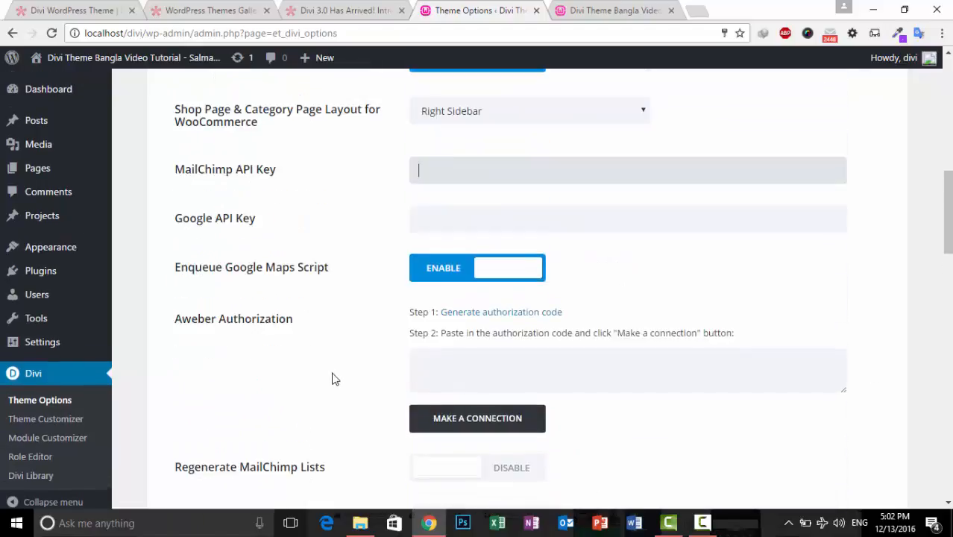
{"action": "scroll", "coordinate": [298, 384], "scroll_direction": "down", "scroll_amount": 1}
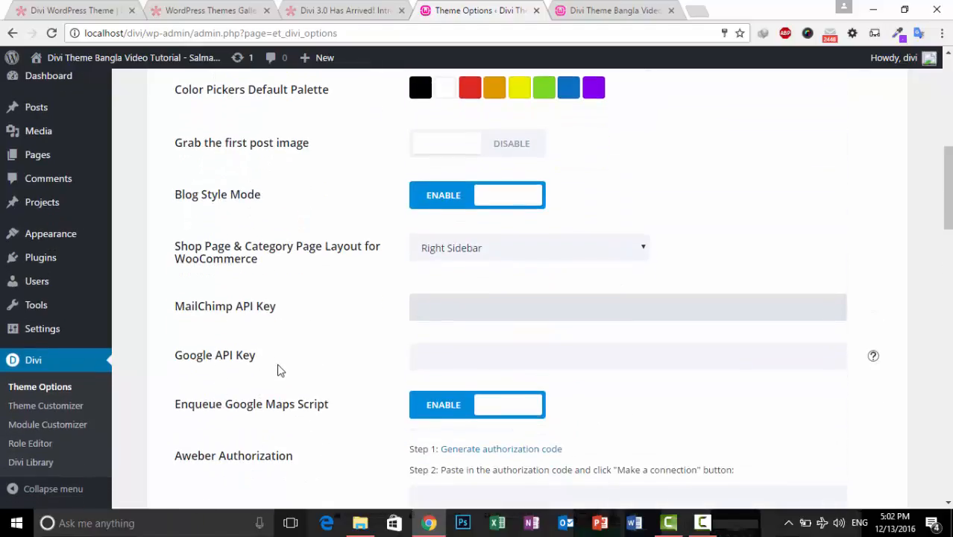
{"action": "scroll", "coordinate": [254, 373], "scroll_direction": "down", "scroll_amount": 1}
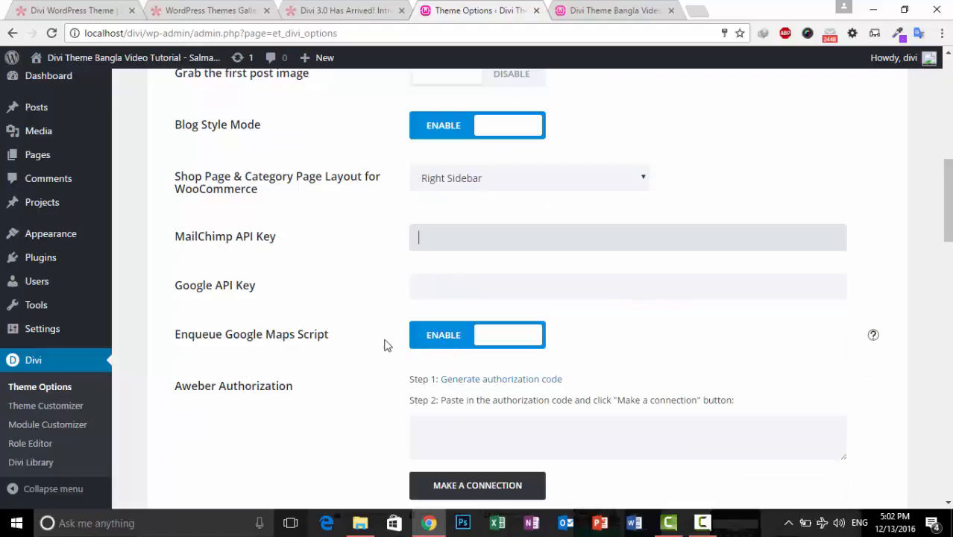
{"action": "scroll", "coordinate": [373, 342], "scroll_direction": "down", "scroll_amount": 3}
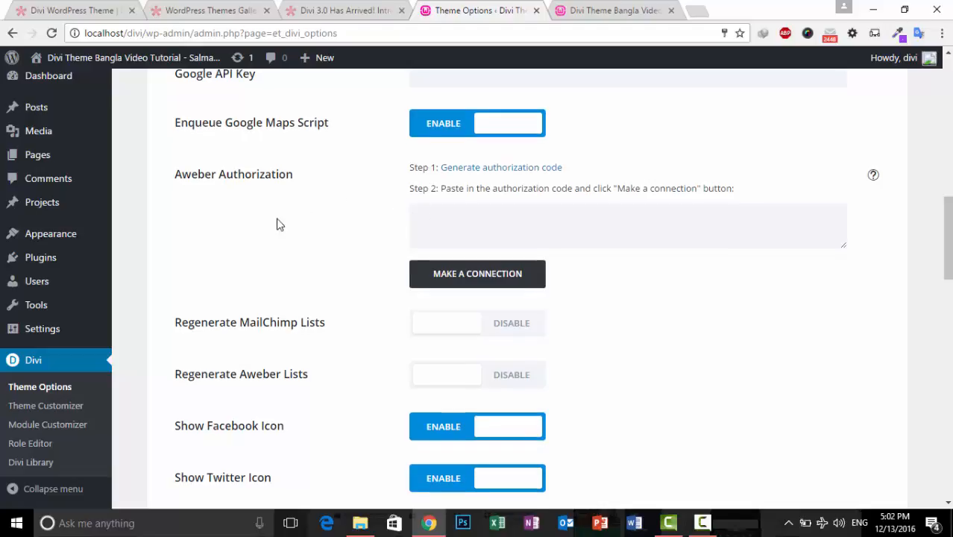
{"action": "scroll", "coordinate": [288, 254], "scroll_direction": "down", "scroll_amount": 2}
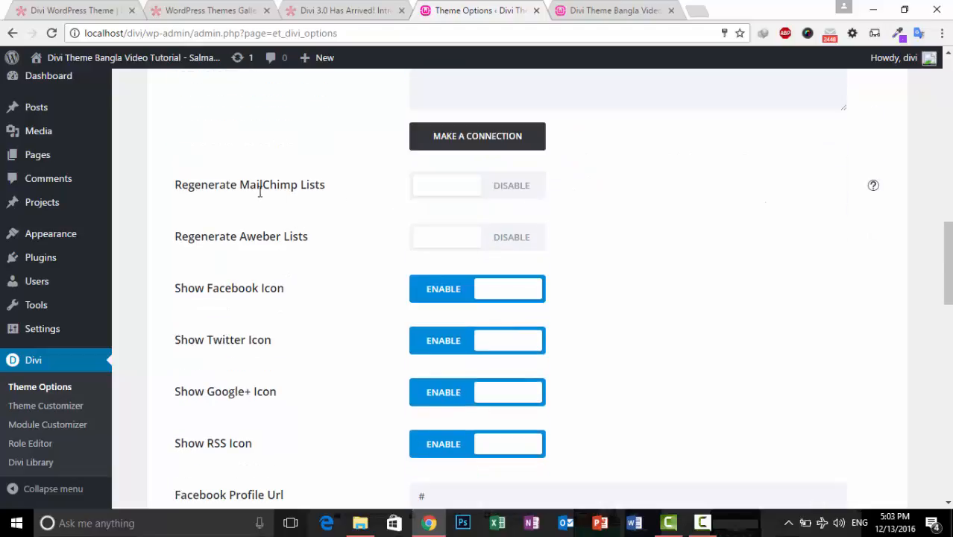
{"action": "scroll", "coordinate": [307, 224], "scroll_direction": "down", "scroll_amount": 1}
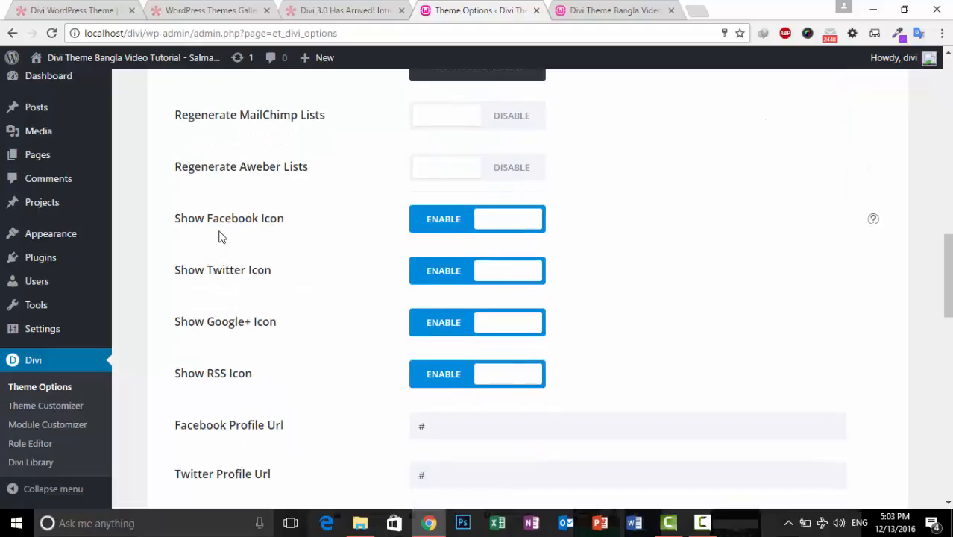
{"action": "scroll", "coordinate": [260, 272], "scroll_direction": "down", "scroll_amount": 2}
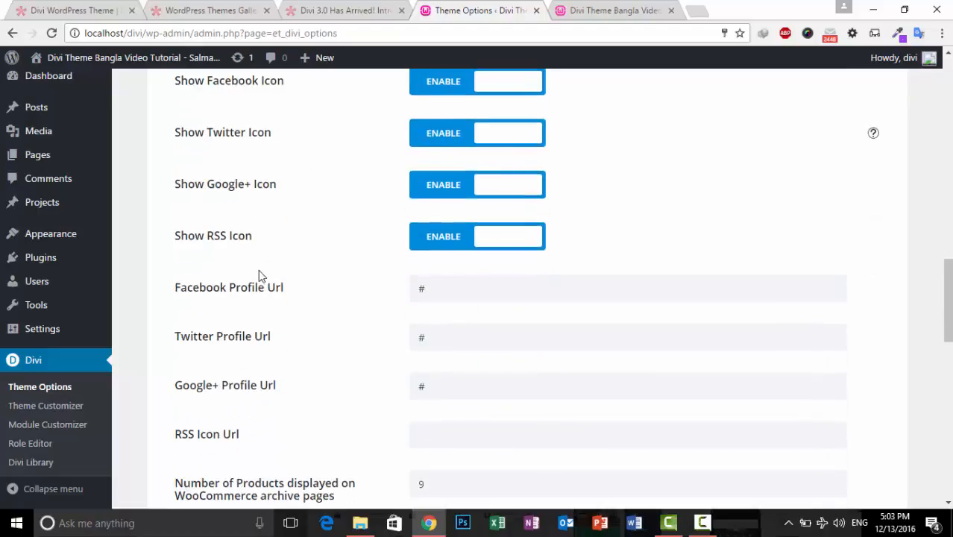
{"action": "scroll", "coordinate": [288, 259], "scroll_direction": "down", "scroll_amount": 1}
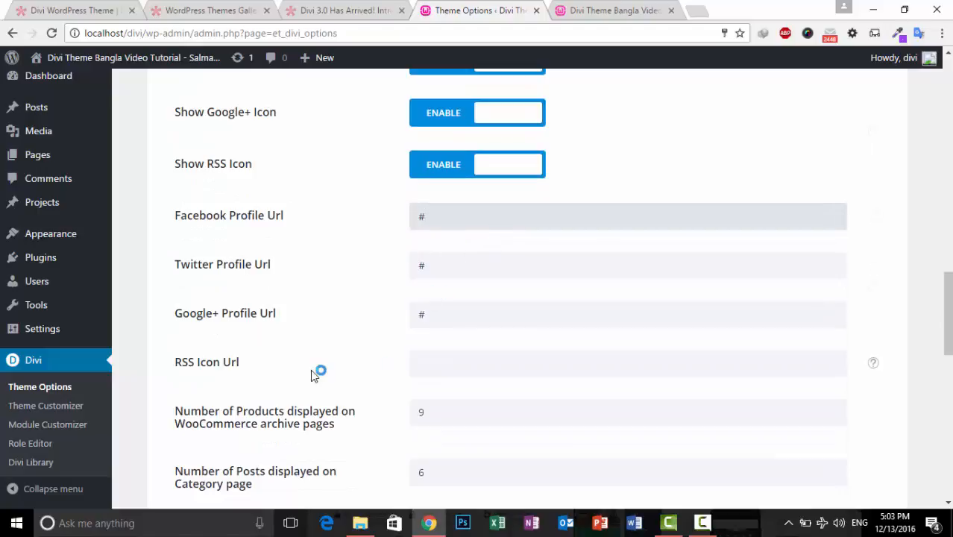
{"action": "scroll", "coordinate": [309, 370], "scroll_direction": "down", "scroll_amount": 2}
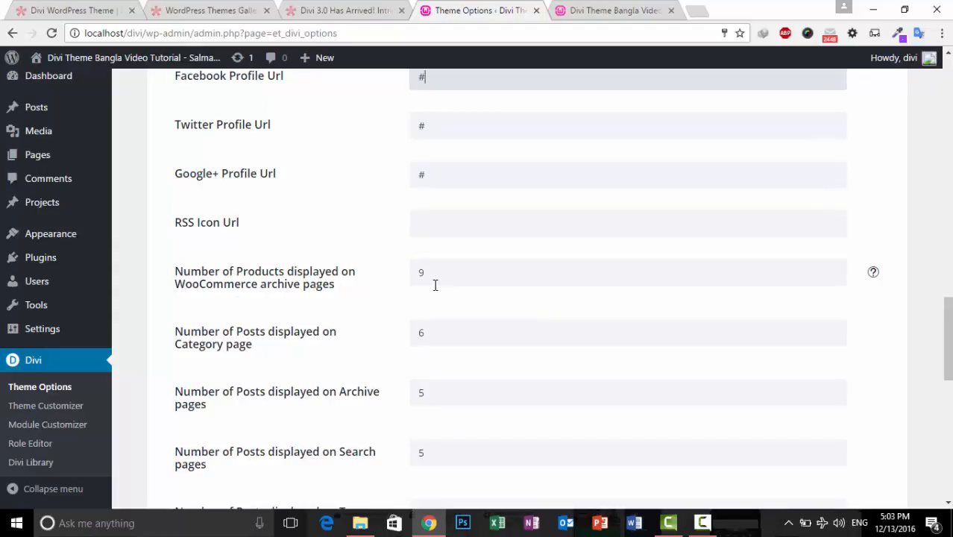
{"action": "scroll", "coordinate": [454, 280], "scroll_direction": "down", "scroll_amount": 1}
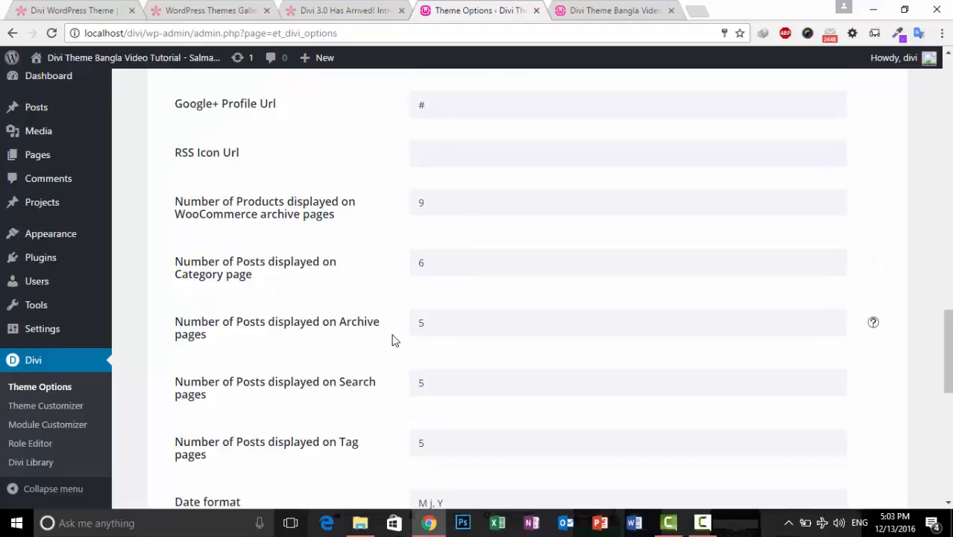
{"action": "scroll", "coordinate": [448, 329], "scroll_direction": "down", "scroll_amount": 1}
{"action": "scroll", "coordinate": [448, 329], "scroll_direction": "down", "scroll_amount": 2}
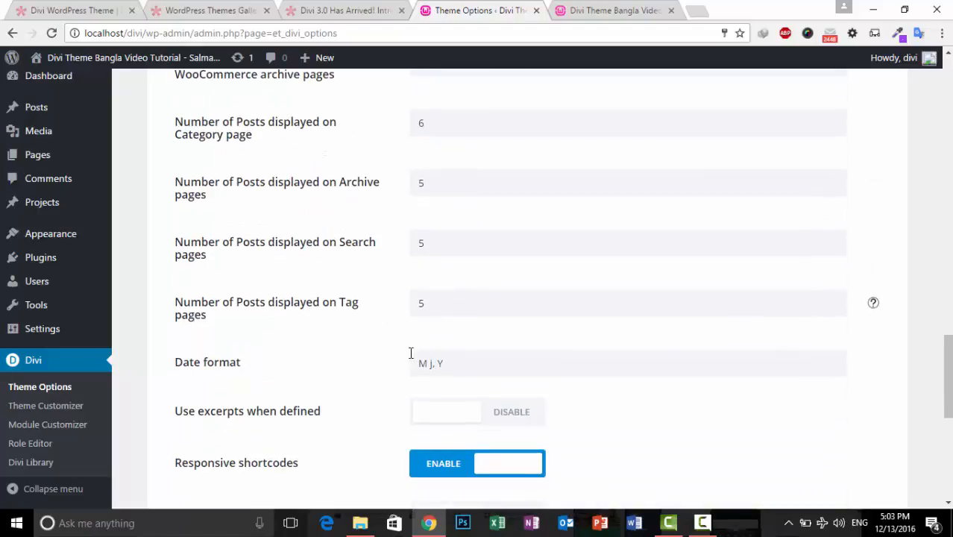
{"action": "scroll", "coordinate": [455, 363], "scroll_direction": "down", "scroll_amount": 2}
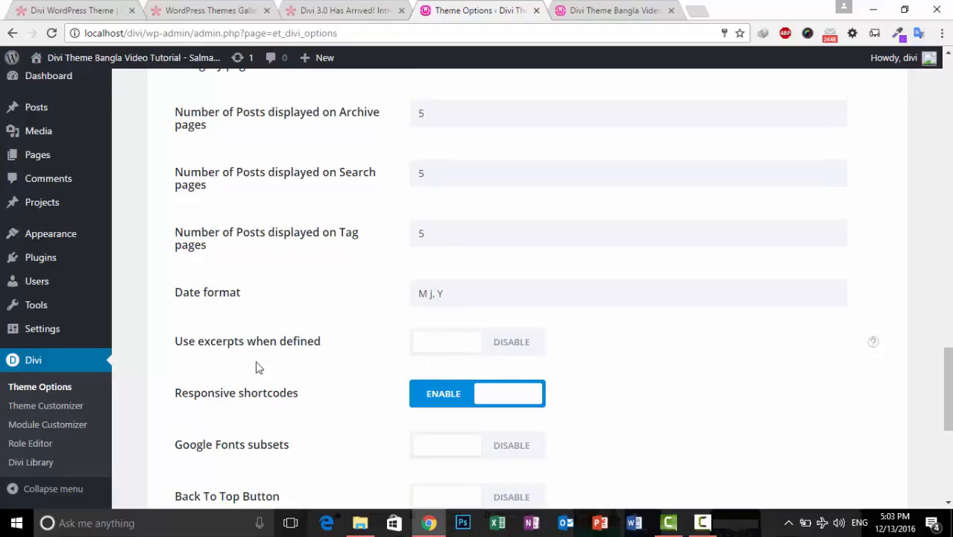
Step: Enable Google Fonts subsets, then read the option's help text and close it
{"action": "scroll", "coordinate": [290, 355], "scroll_direction": "down", "scroll_amount": 2}
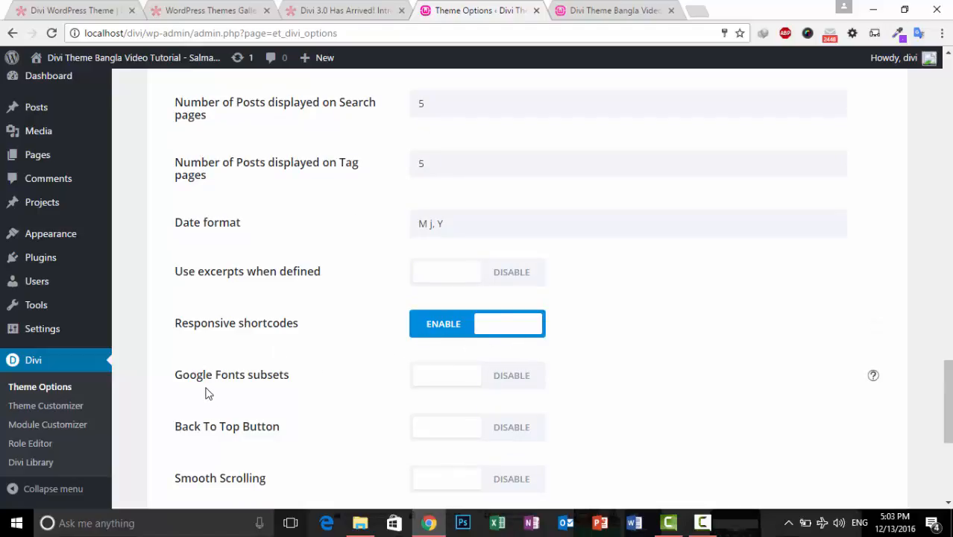
{"action": "left_click", "coordinate": [517, 377]}
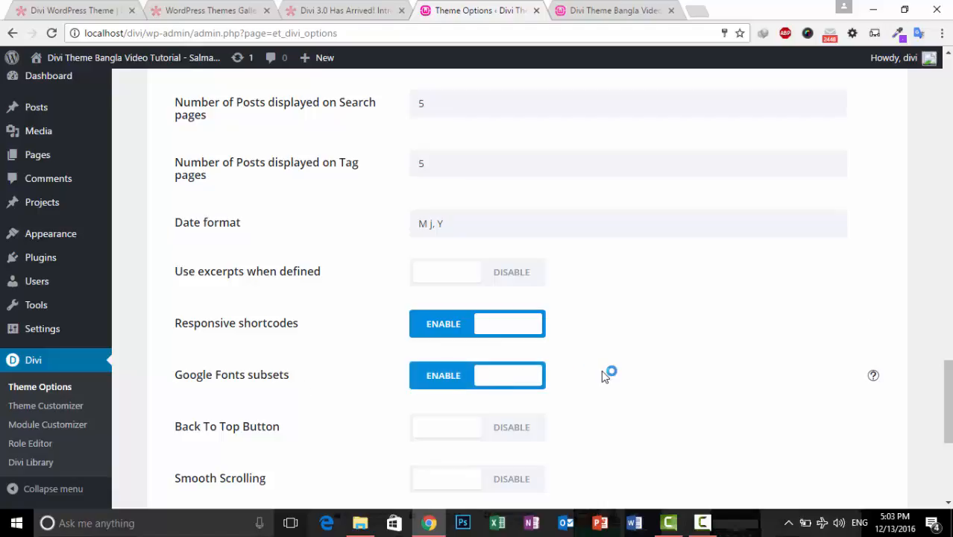
{"action": "left_click", "coordinate": [874, 378]}
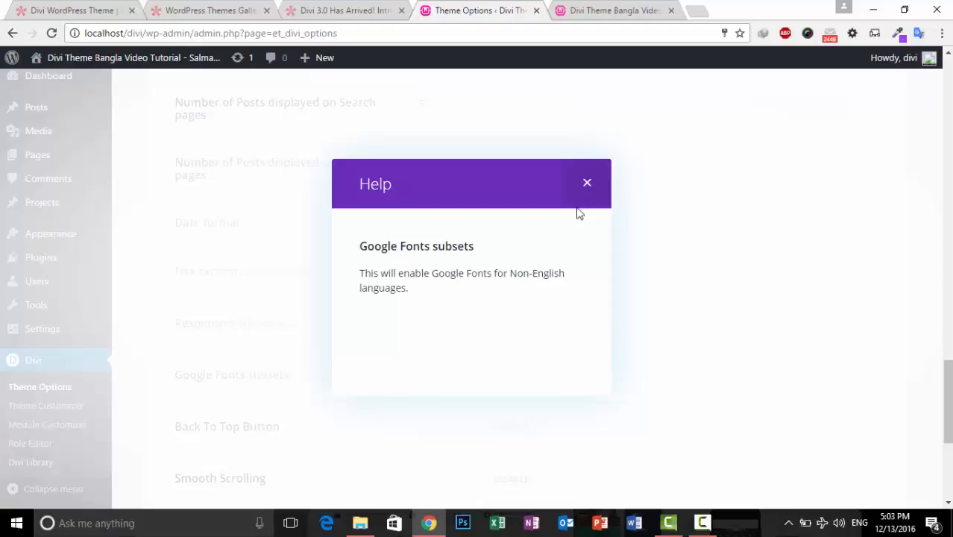
{"action": "left_click", "coordinate": [587, 184]}
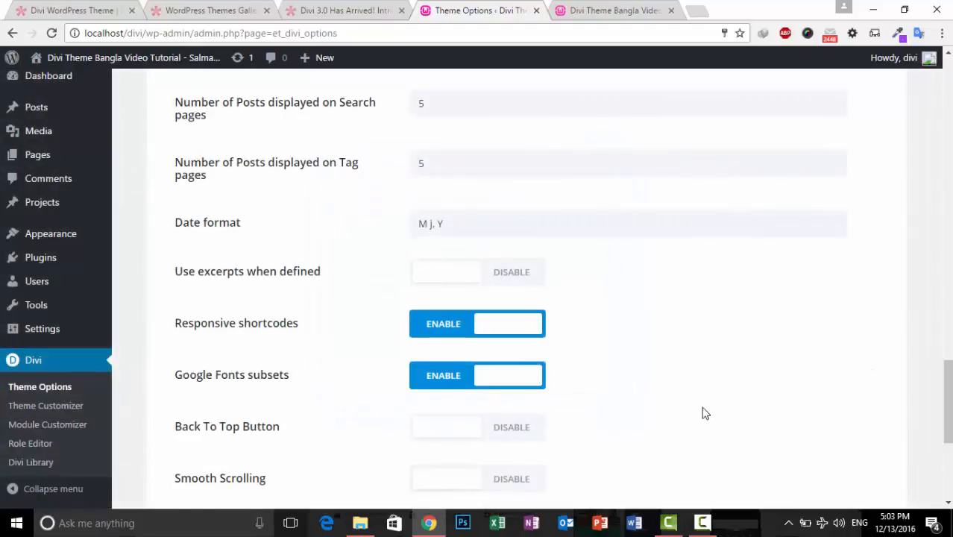
Step: Look at the site's homepage and enable the Back To Top Button in the theme options
{"action": "scroll", "coordinate": [704, 411], "scroll_direction": "down", "scroll_amount": 1}
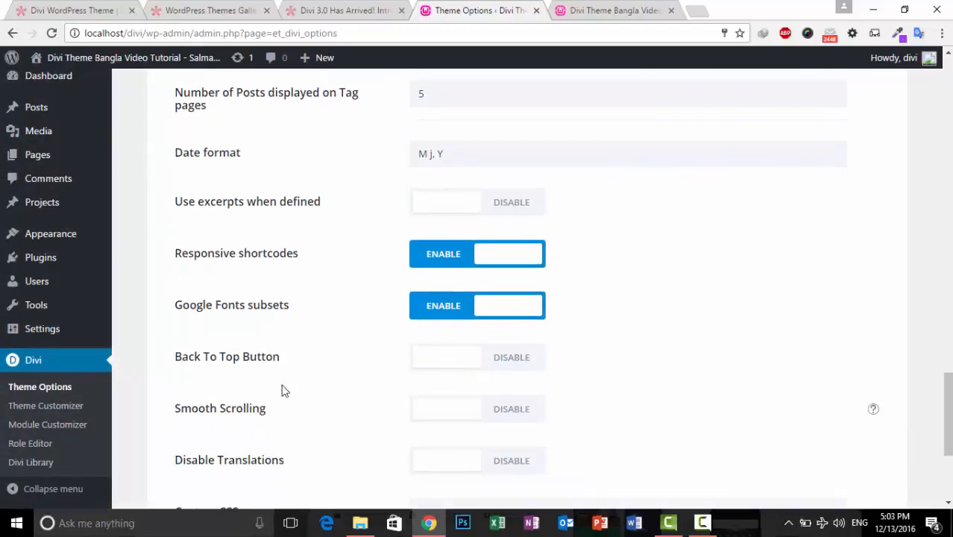
{"action": "left_click", "coordinate": [588, 7]}
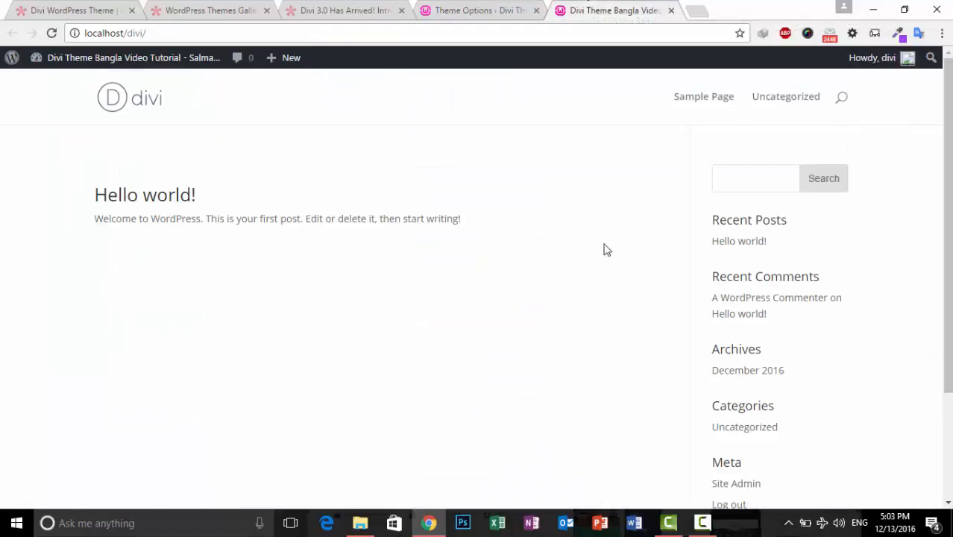
{"action": "scroll", "coordinate": [599, 240], "scroll_direction": "down", "scroll_amount": 3}
{"action": "left_click", "coordinate": [489, 7]}
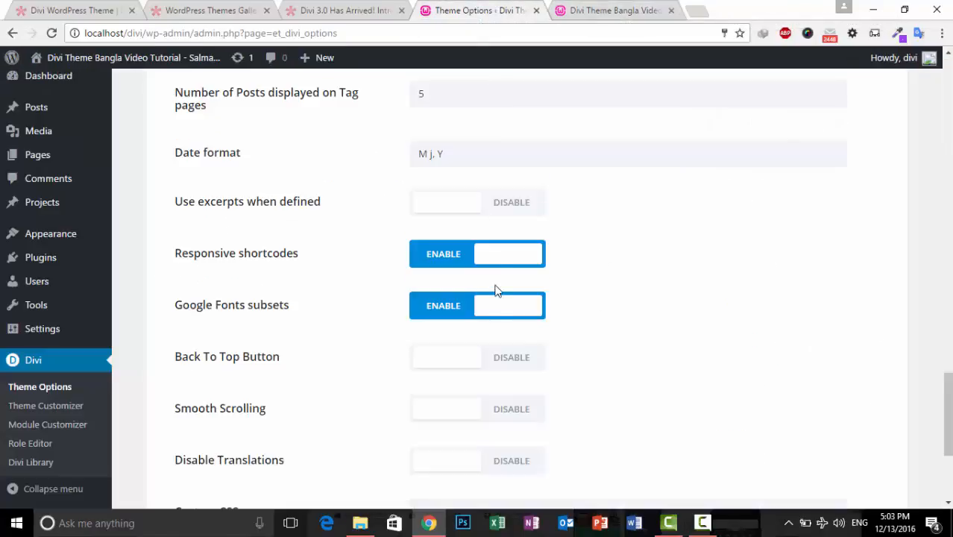
{"action": "left_click", "coordinate": [520, 367]}
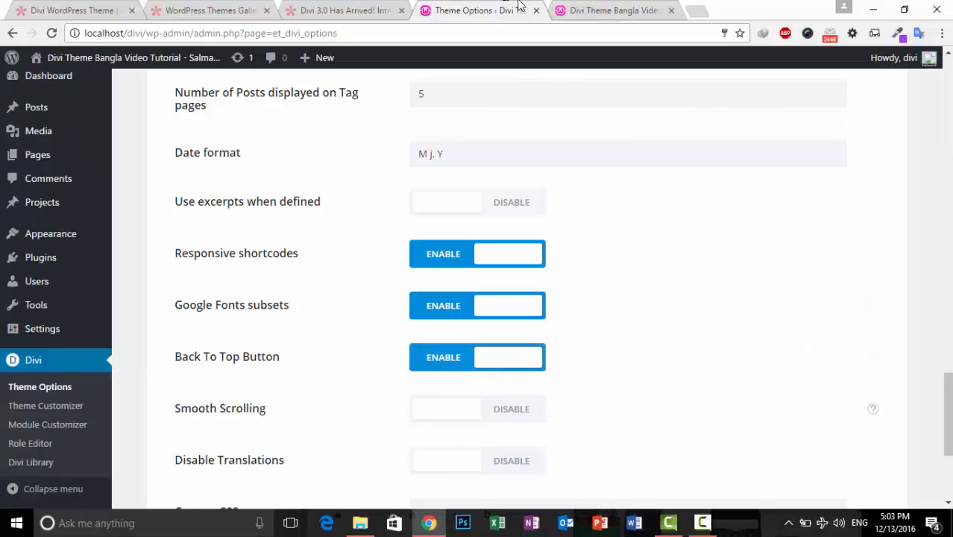
Step: Check how the homepage scrolls and enable Smooth Scrolling in the theme options
{"action": "left_click", "coordinate": [631, 9]}
{"action": "scroll", "coordinate": [627, 319], "scroll_direction": "down", "scroll_amount": 2}
{"action": "scroll", "coordinate": [628, 320], "scroll_direction": "up", "scroll_amount": 1}
{"action": "left_click", "coordinate": [478, 10]}
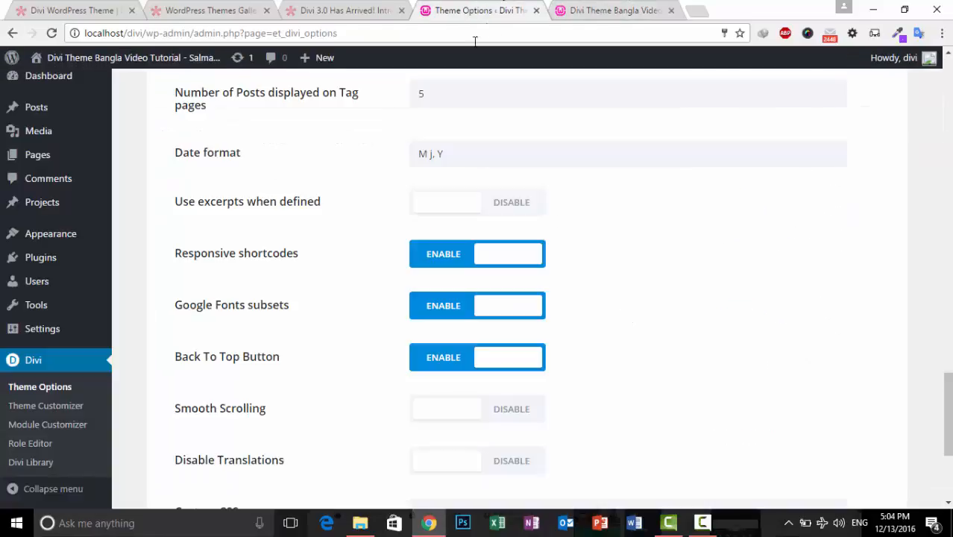
{"action": "left_click", "coordinate": [513, 415]}
Step: View the Custom CSS field, leaving it empty, and save the changes to the theme options
{"action": "scroll", "coordinate": [279, 392], "scroll_direction": "down", "scroll_amount": 2}
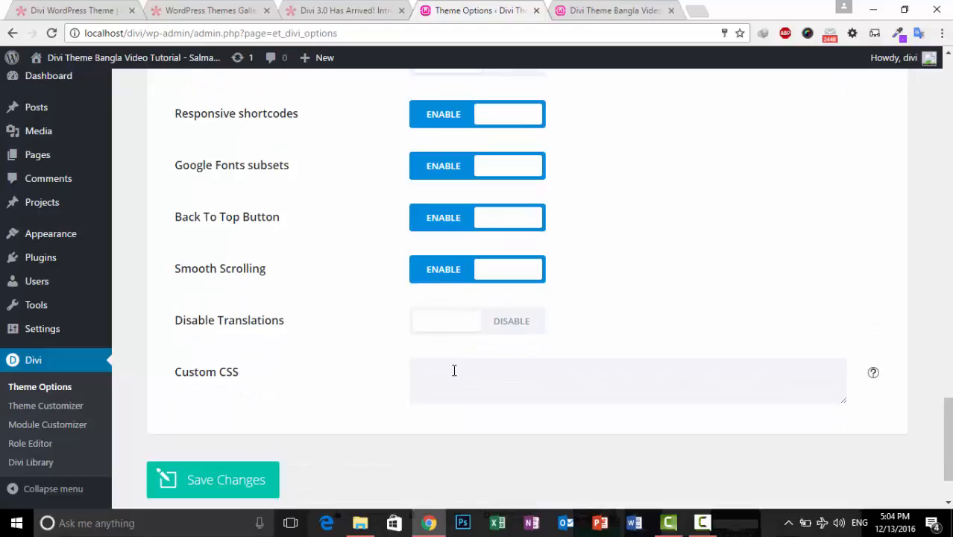
{"action": "mouse_move", "coordinate": [256, 374]}
{"action": "left_mouse_down"}
{"action": "mouse_move", "coordinate": [174, 373]}
{"action": "mouse_move", "coordinate": [252, 373]}
{"action": "left_mouse_up"}
{"action": "left_click", "coordinate": [513, 371]}
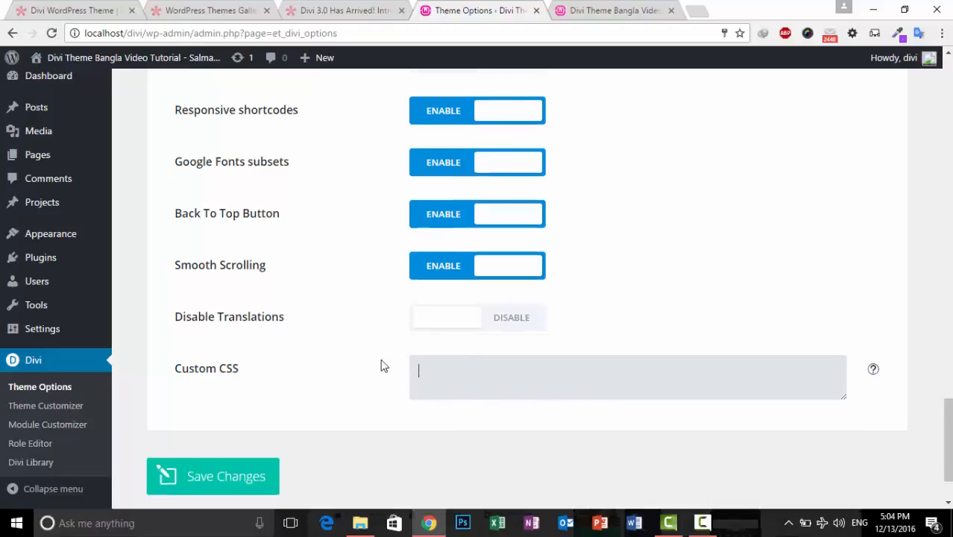
{"action": "scroll", "coordinate": [382, 366], "scroll_direction": "down", "scroll_amount": 2}
{"action": "left_click", "coordinate": [240, 405]}
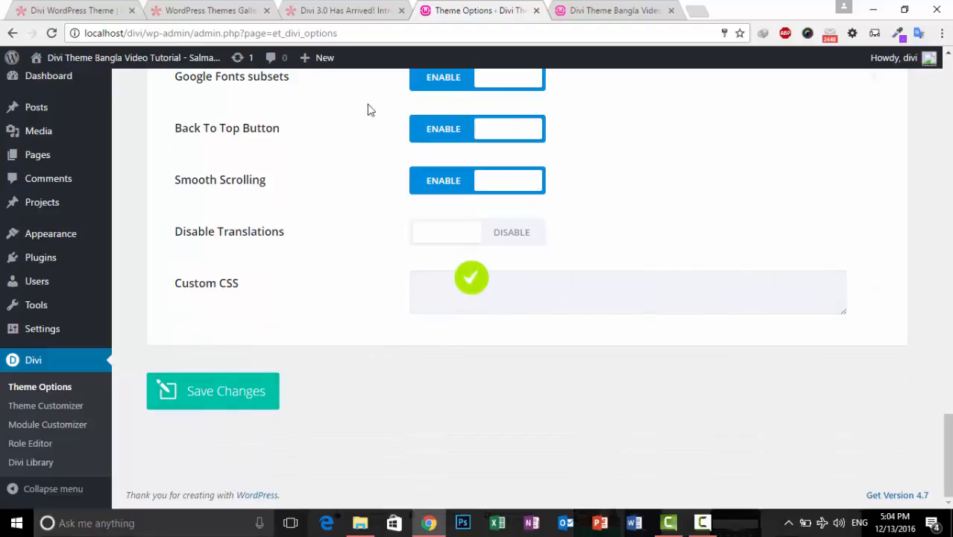
Step: Reload the site's homepage and examine its header, post details and scrolling with the saved theme options
{"action": "left_click", "coordinate": [589, 6]}
{"action": "left_click", "coordinate": [481, 26]}
{"action": "key", "text": "Return"}
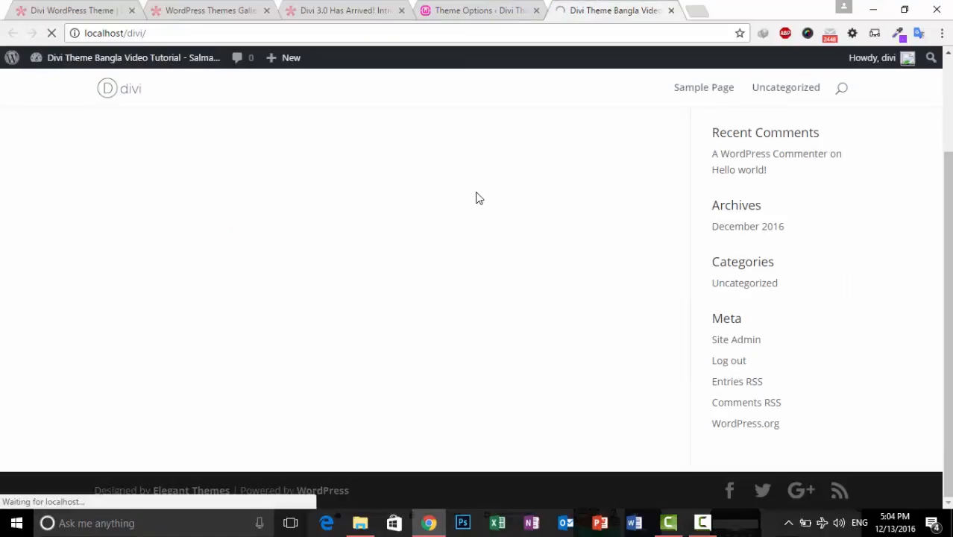
{"action": "scroll", "coordinate": [480, 197], "scroll_direction": "up", "scroll_amount": 2}
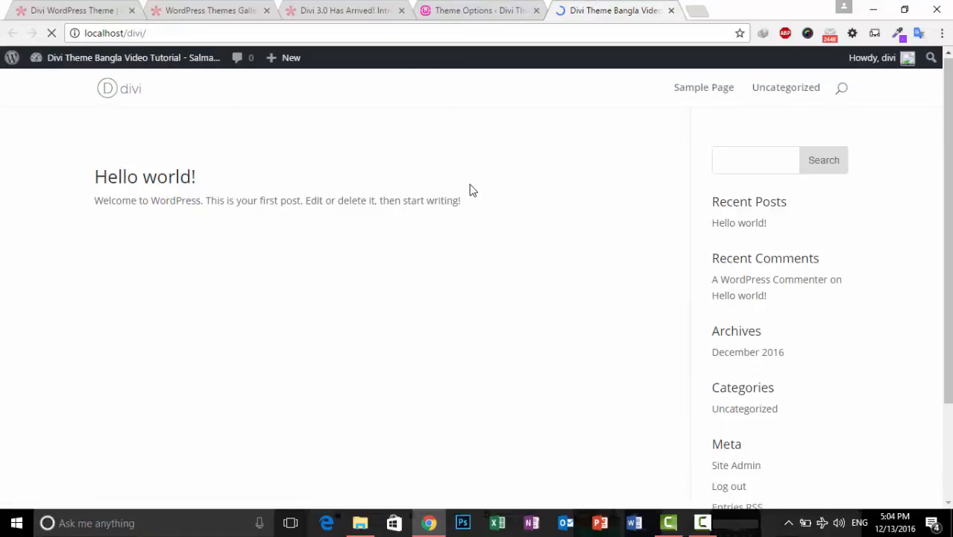
{"action": "scroll", "coordinate": [461, 176], "scroll_direction": "up", "scroll_amount": 2}
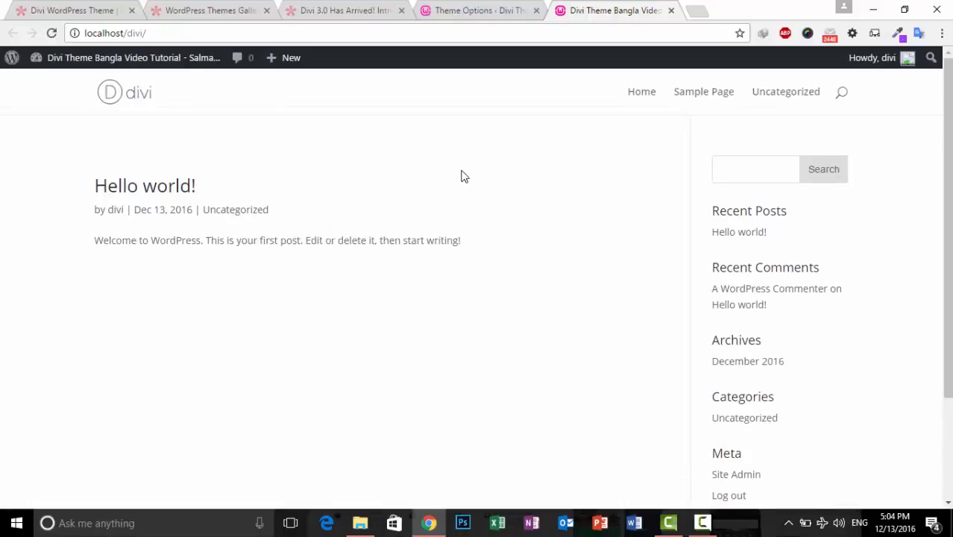
{"action": "scroll", "coordinate": [461, 176], "scroll_direction": "down", "scroll_amount": 2}
{"action": "scroll", "coordinate": [461, 176], "scroll_direction": "up", "scroll_amount": 2}
{"action": "scroll", "coordinate": [458, 179], "scroll_direction": "down", "scroll_amount": 2}
{"action": "scroll", "coordinate": [455, 185], "scroll_direction": "up", "scroll_amount": 2}
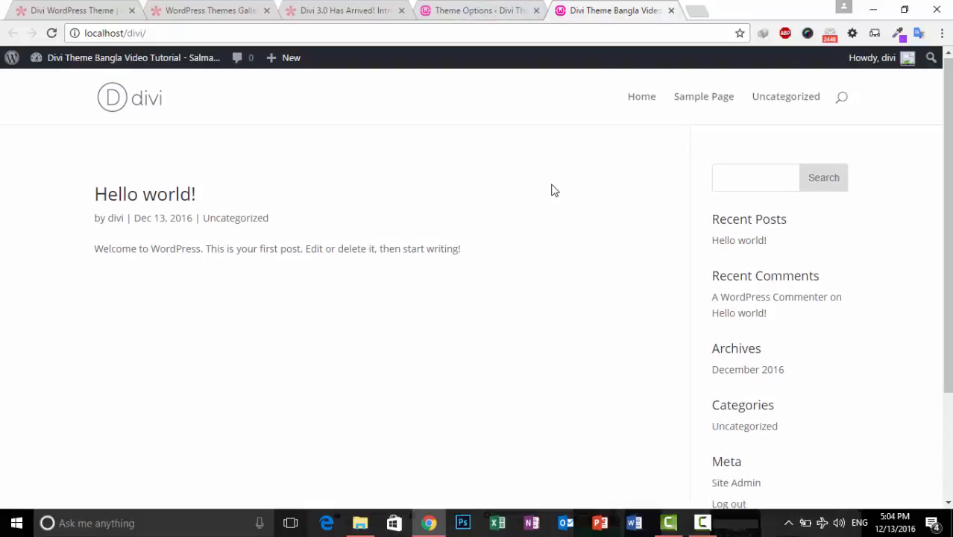
Step: Return from the homepage to the Divi theme options and examine the page settings for navigation
{"action": "scroll", "coordinate": [551, 189], "scroll_direction": "down", "scroll_amount": 2}
{"action": "scroll", "coordinate": [546, 185], "scroll_direction": "up", "scroll_amount": 2}
{"action": "left_click", "coordinate": [481, 10]}
{"action": "scroll", "coordinate": [730, 226], "scroll_direction": "up", "scroll_amount": 15}
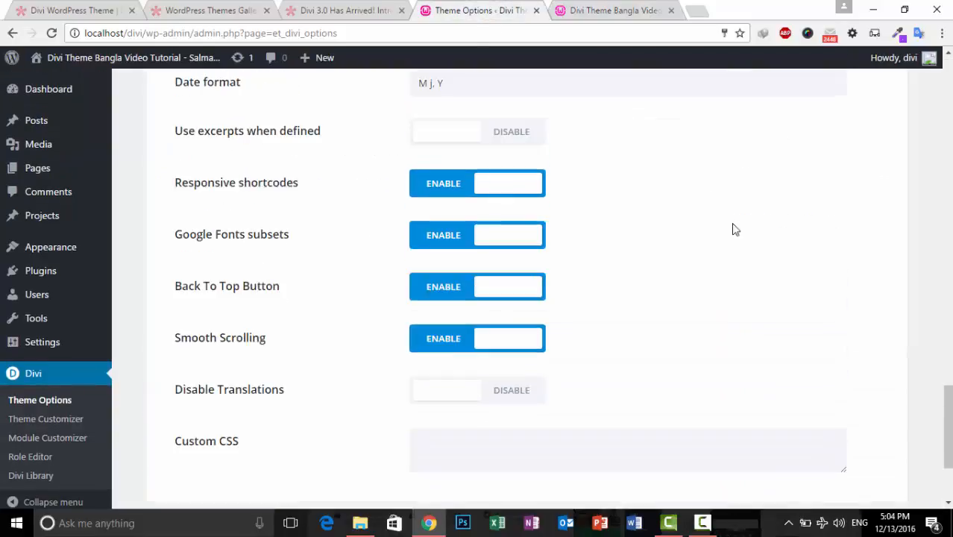
{"action": "scroll", "coordinate": [644, 205], "scroll_direction": "up", "scroll_amount": 2}
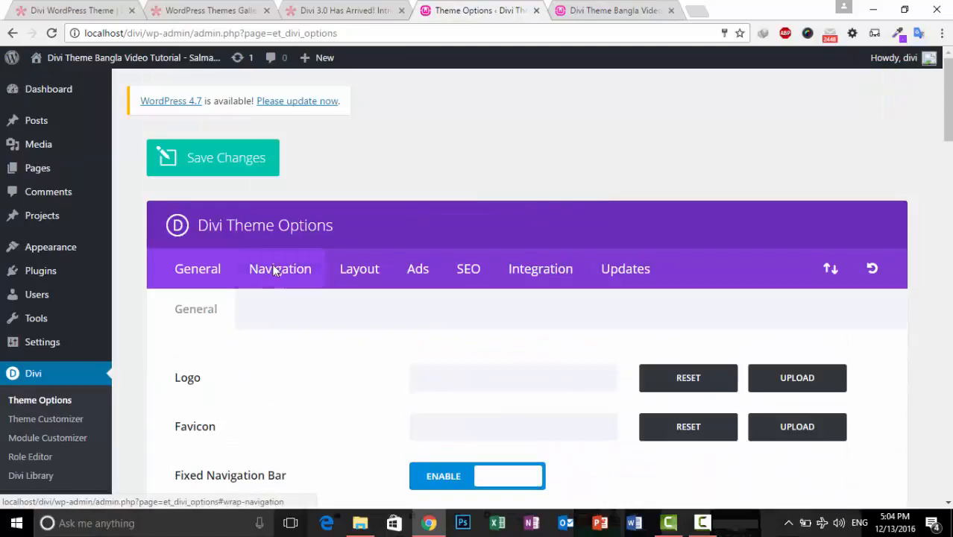
{"action": "left_click", "coordinate": [279, 270]}
{"action": "scroll", "coordinate": [486, 156], "scroll_direction": "down", "scroll_amount": 4}
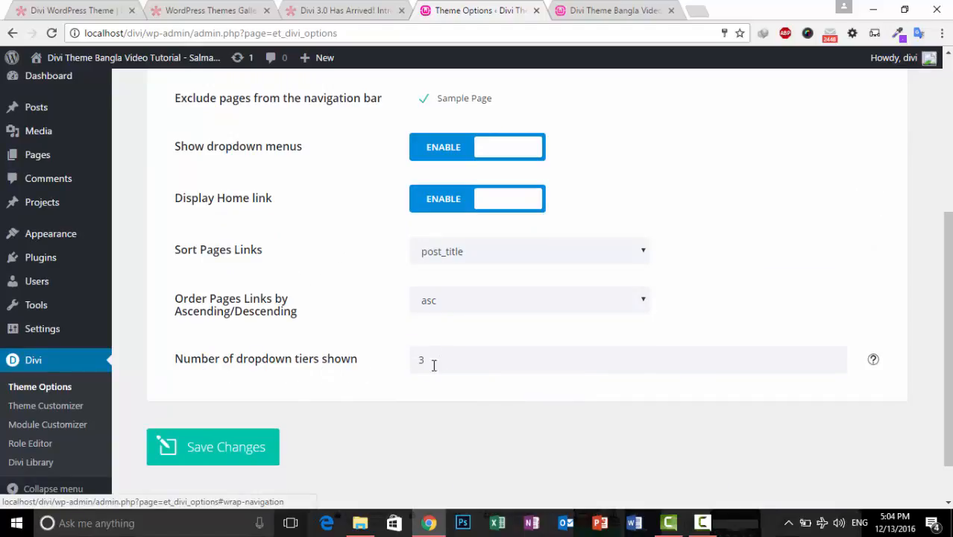
{"action": "scroll", "coordinate": [380, 317], "scroll_direction": "up", "scroll_amount": 5}
Step: Review the category settings and the general settings of the theme's navigation options
{"action": "left_click", "coordinate": [358, 267]}
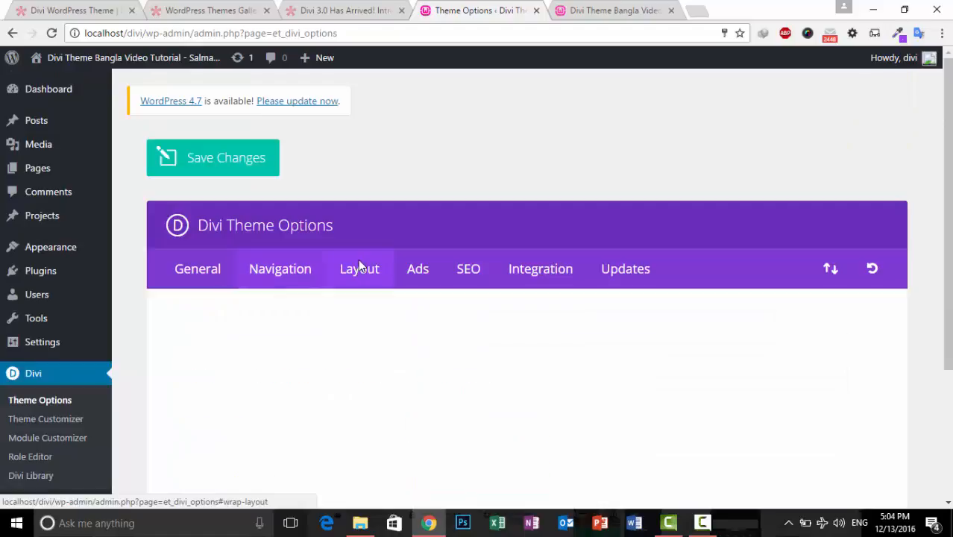
{"action": "left_click", "coordinate": [271, 267]}
{"action": "left_click", "coordinate": [270, 308]}
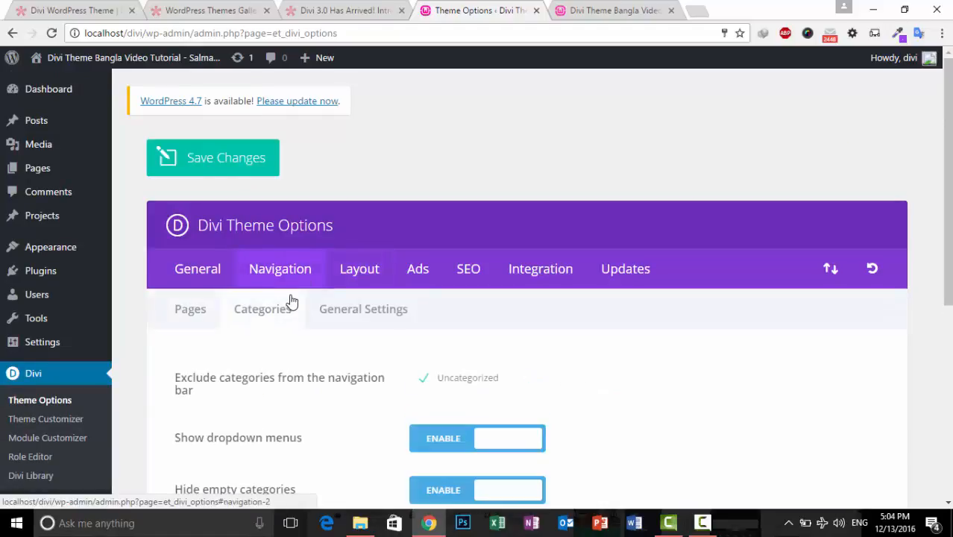
{"action": "scroll", "coordinate": [315, 259], "scroll_direction": "down", "scroll_amount": 2}
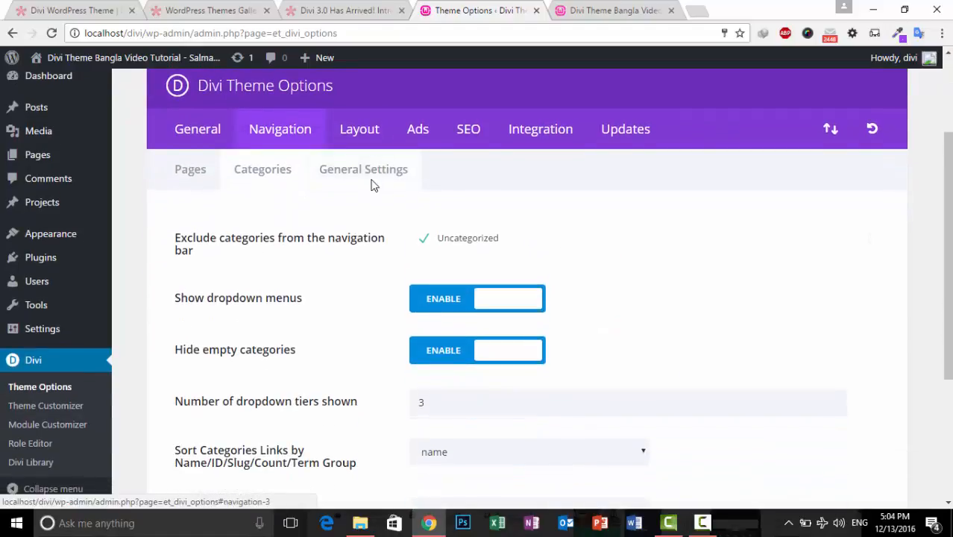
{"action": "left_click", "coordinate": [375, 184]}
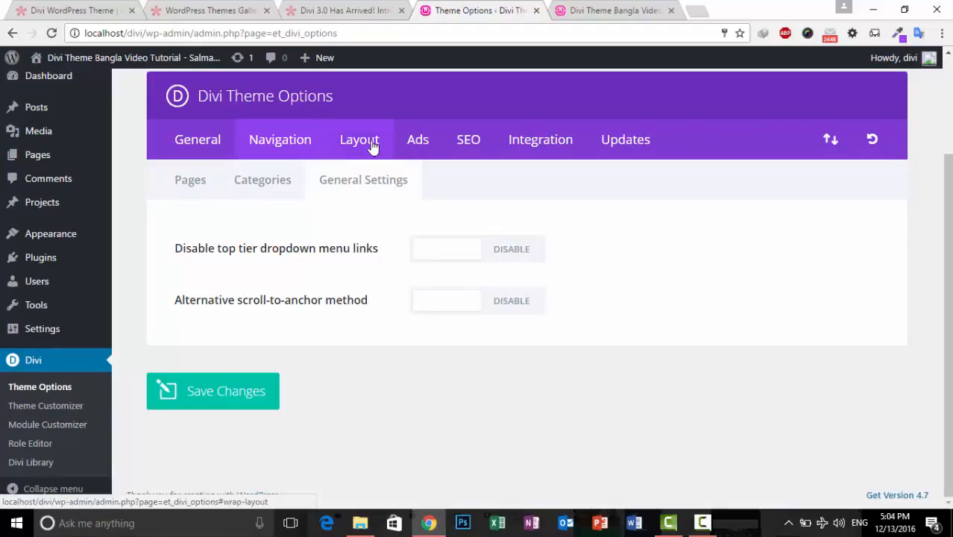
Step: Review the layout options for single posts, single pages and general settings
{"action": "left_click", "coordinate": [373, 146]}
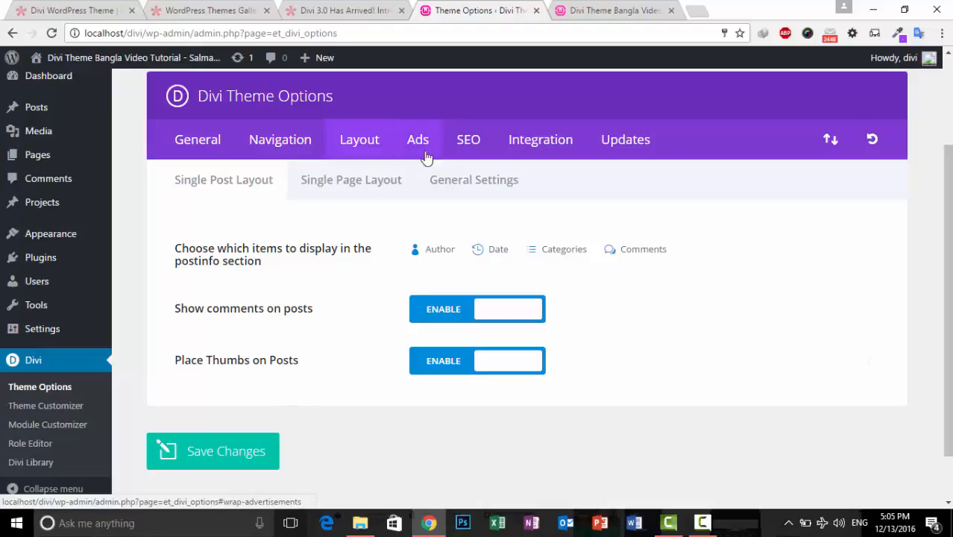
{"action": "left_click", "coordinate": [375, 182]}
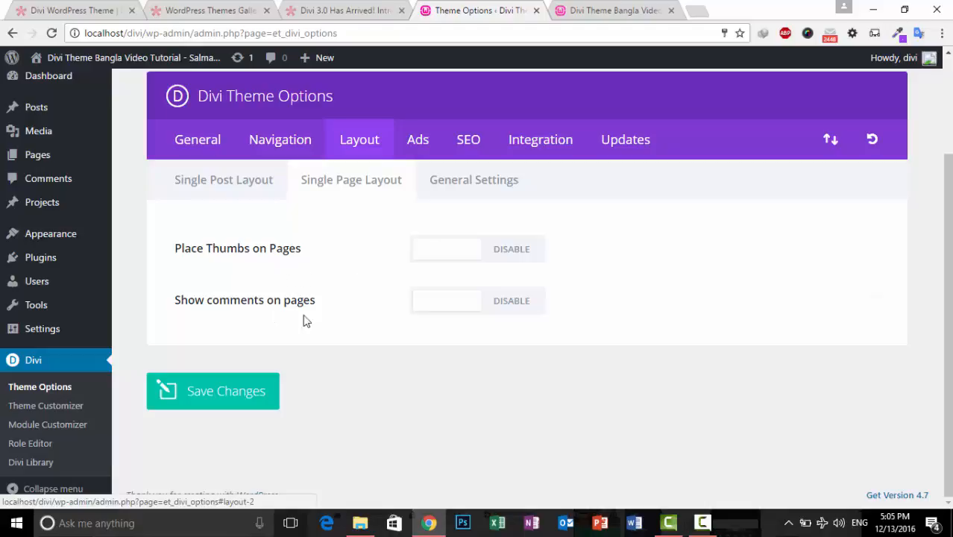
{"action": "left_click", "coordinate": [470, 187]}
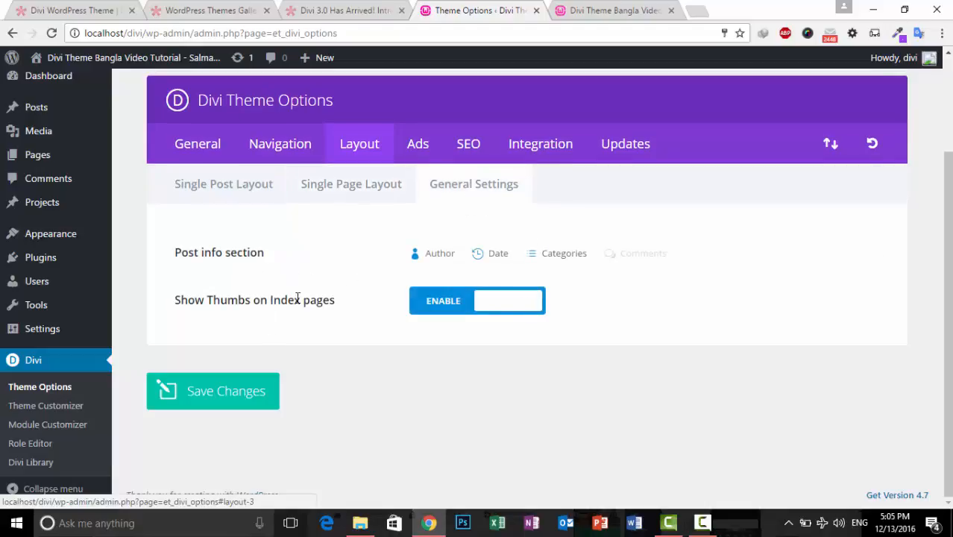
Step: Enable the single post 468x60 banner in the ads options, leaving its image, destination URL and adsense code fields empty
{"action": "left_click", "coordinate": [422, 145]}
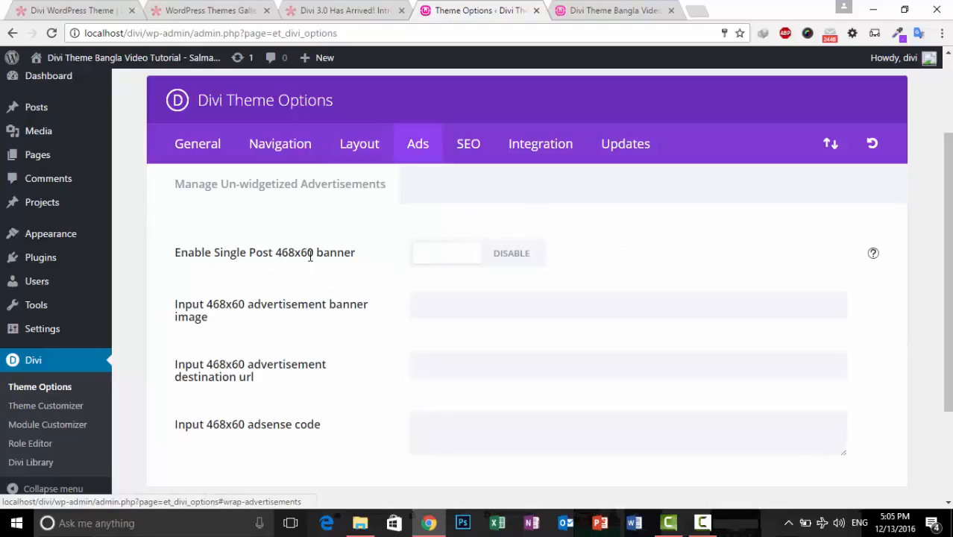
{"action": "left_click", "coordinate": [515, 254]}
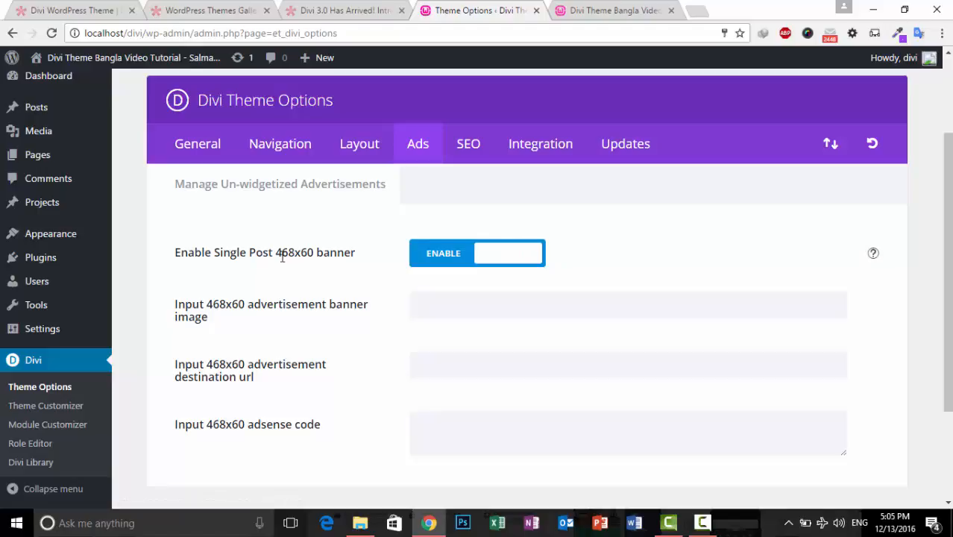
{"action": "left_click_drag", "start_coordinate": [276, 253], "coordinate": [303, 256]}
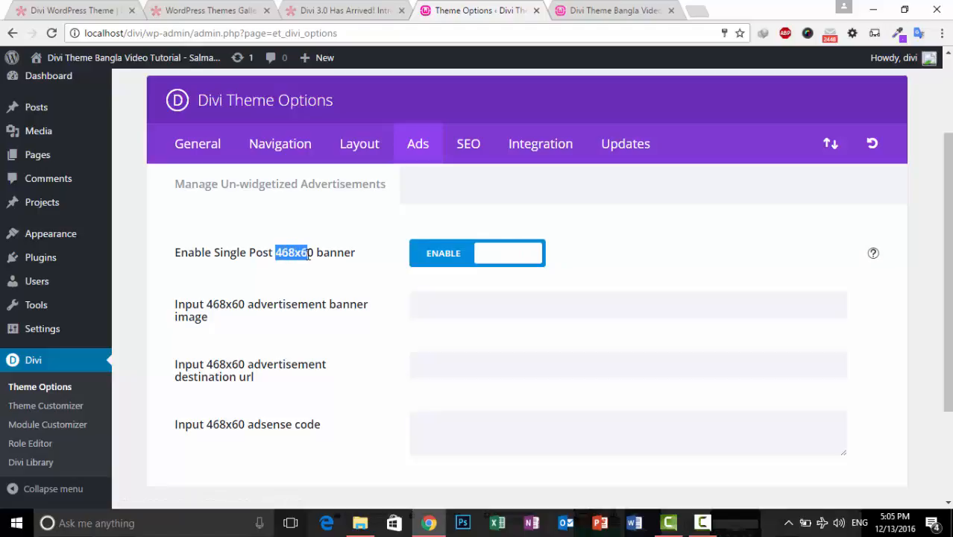
{"action": "left_click", "coordinate": [347, 253]}
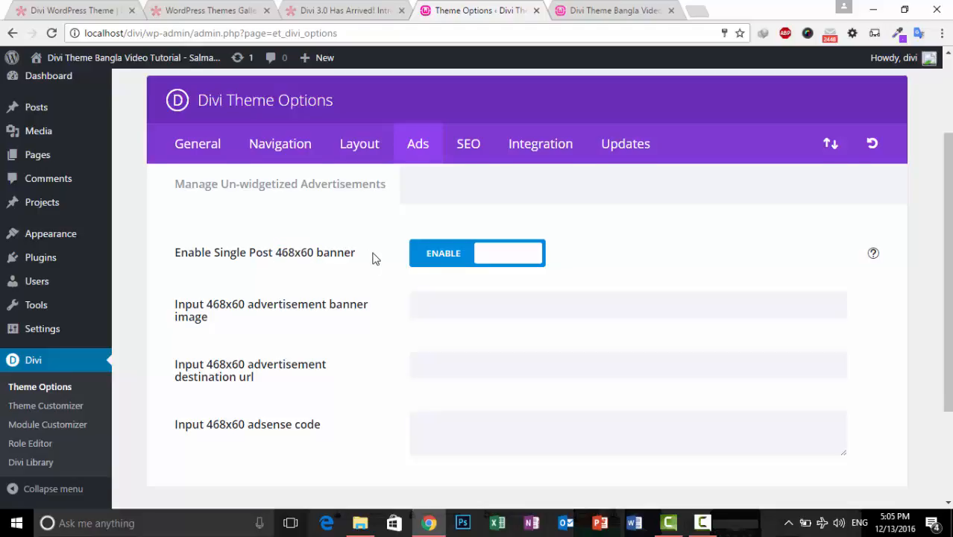
{"action": "scroll", "coordinate": [375, 257], "scroll_direction": "down", "scroll_amount": 1}
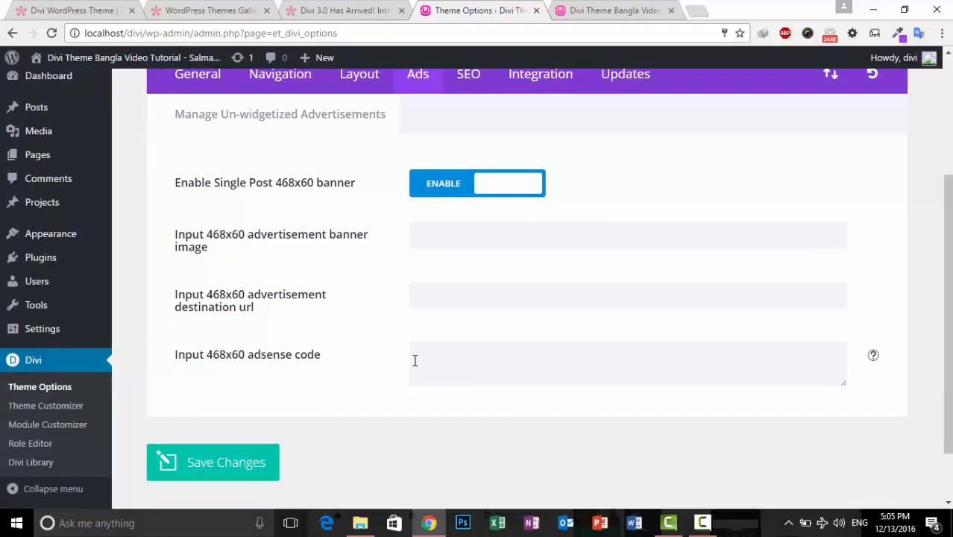
{"action": "left_click", "coordinate": [441, 293]}
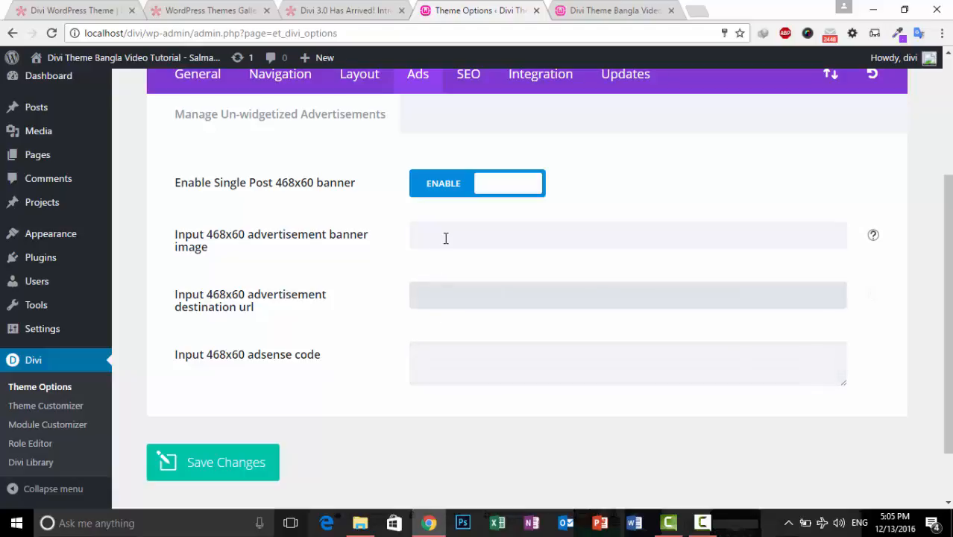
{"action": "left_click", "coordinate": [447, 239]}
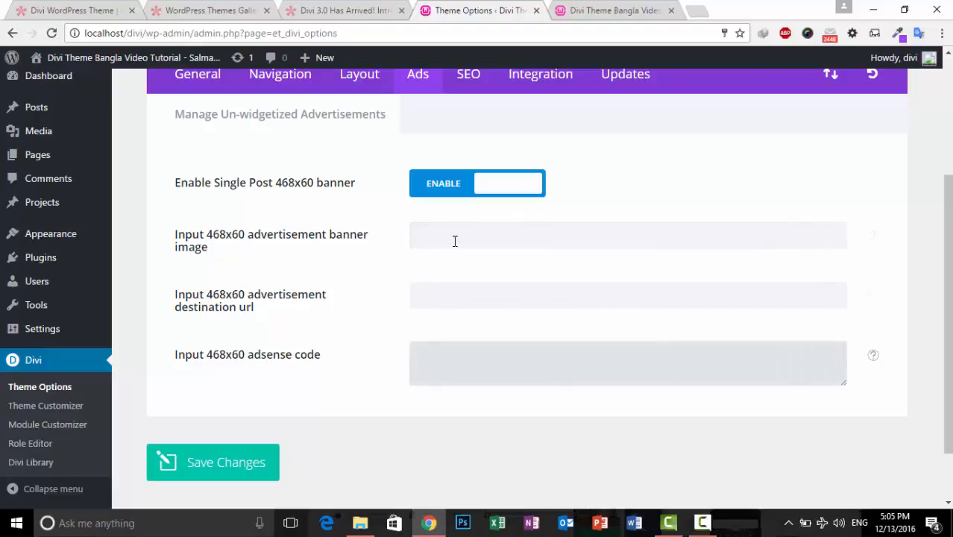
{"action": "scroll", "coordinate": [376, 273], "scroll_direction": "up", "scroll_amount": 3}
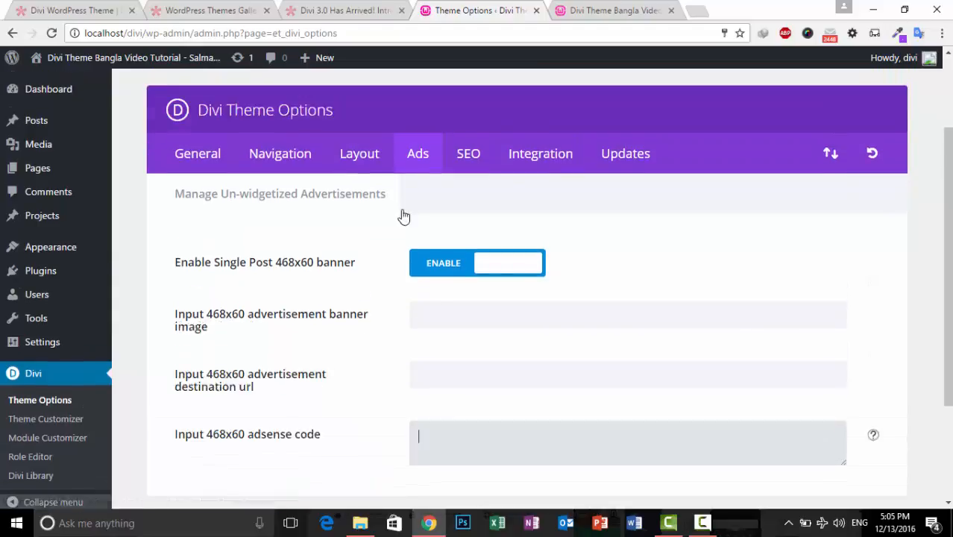
Step: Enable meta keywords and meta description in the homepage SEO options and review the remaining homepage SEO fields
{"action": "left_click", "coordinate": [471, 213]}
{"action": "scroll", "coordinate": [460, 132], "scroll_direction": "down", "scroll_amount": 1}
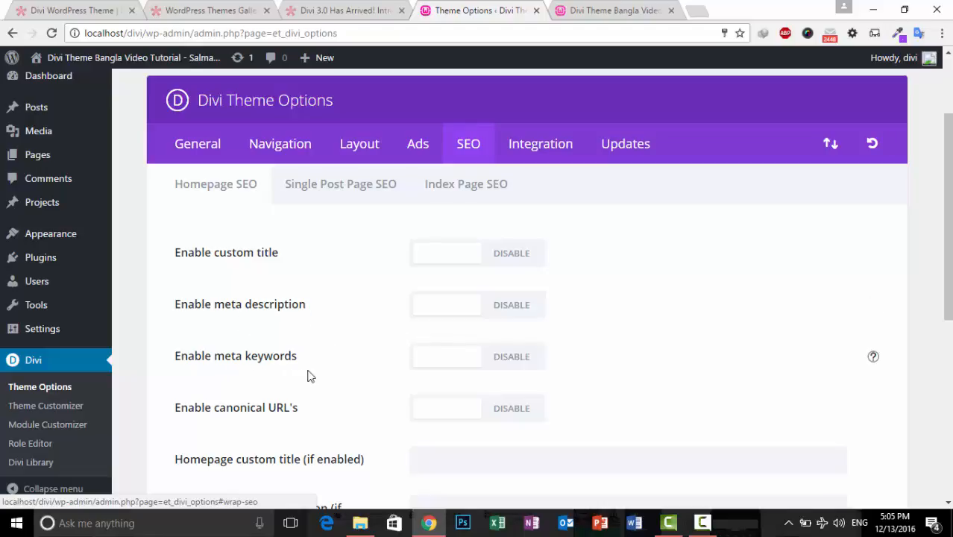
{"action": "left_click", "coordinate": [520, 365]}
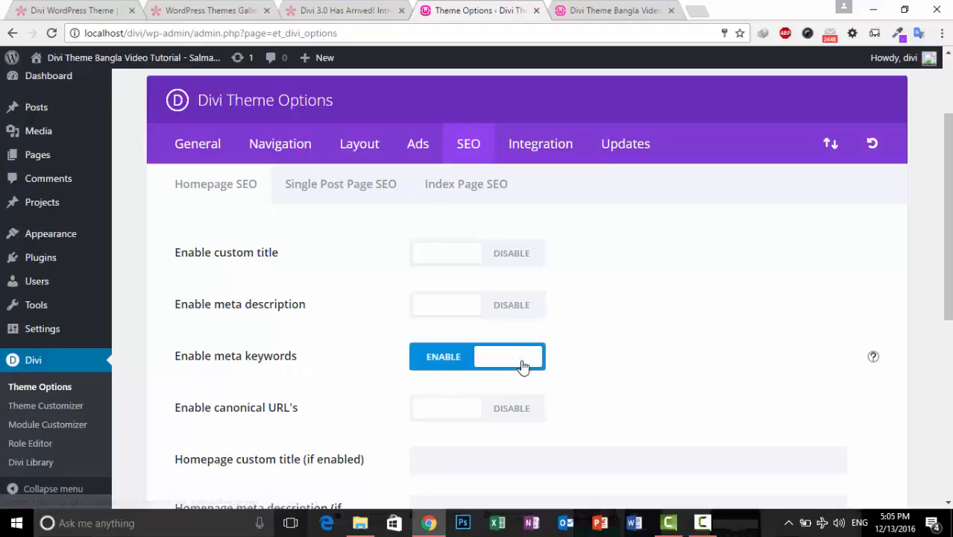
{"action": "left_click", "coordinate": [527, 306]}
{"action": "scroll", "coordinate": [586, 312], "scroll_direction": "down", "scroll_amount": 1}
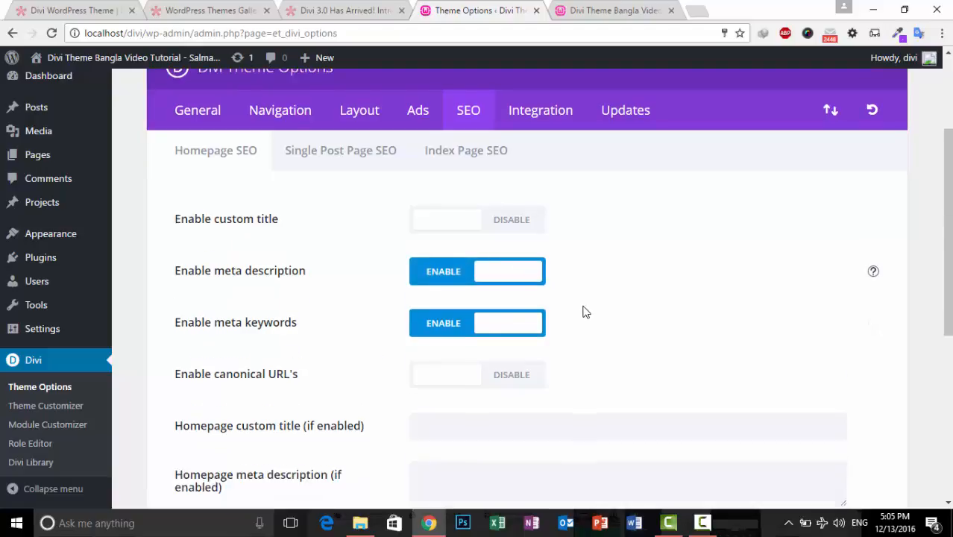
{"action": "scroll", "coordinate": [586, 311], "scroll_direction": "down", "scroll_amount": 3}
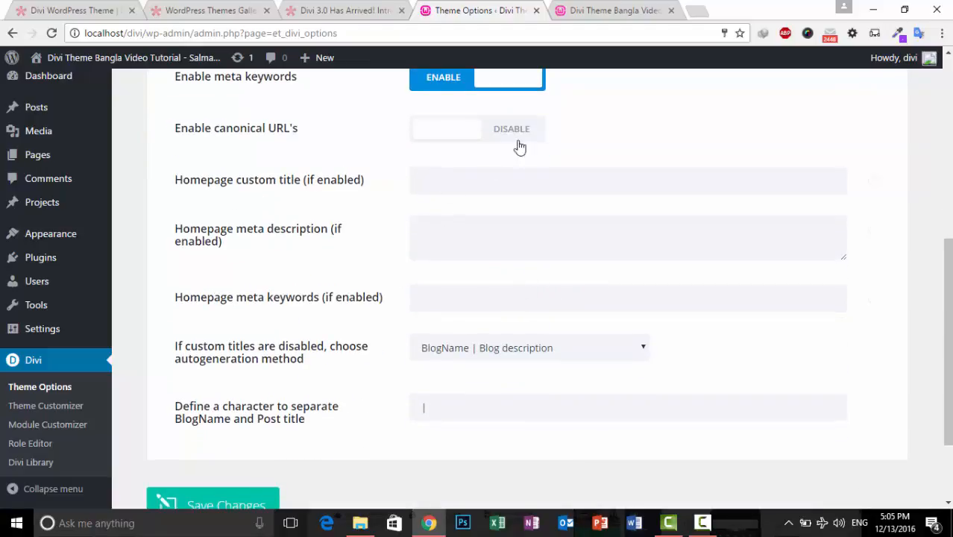
{"action": "scroll", "coordinate": [431, 203], "scroll_direction": "down", "scroll_amount": 2}
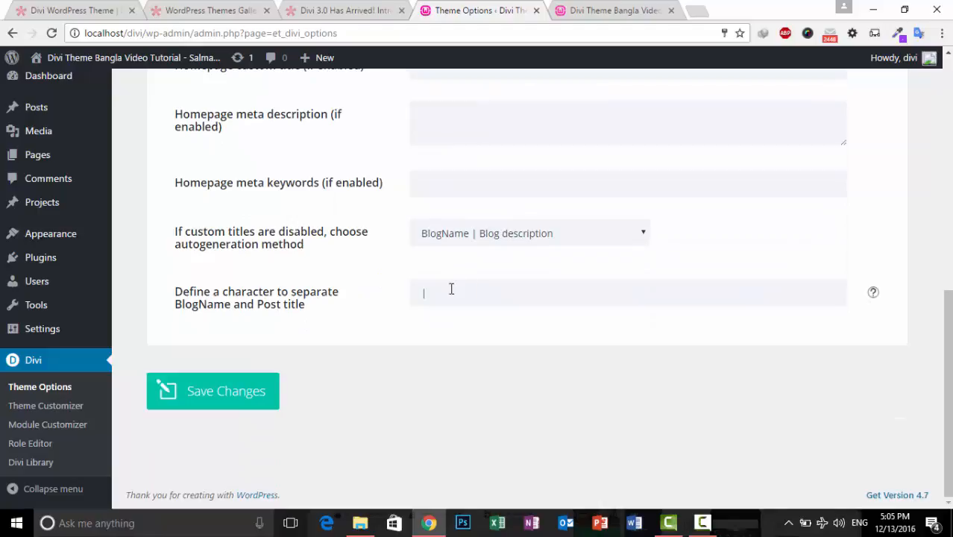
{"action": "scroll", "coordinate": [337, 335], "scroll_direction": "up", "scroll_amount": 5}
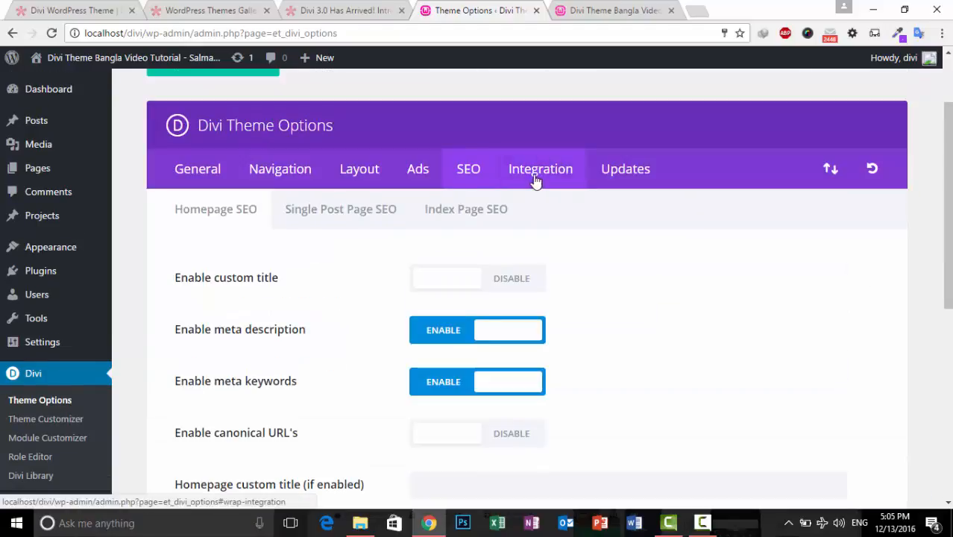
Step: Review the SEO options for single post pages and index pages
{"action": "left_click", "coordinate": [350, 211]}
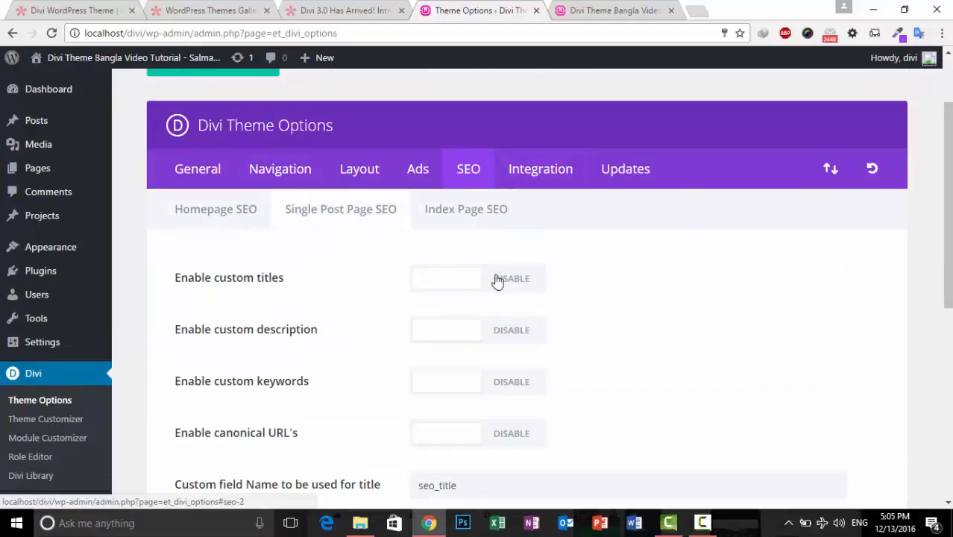
{"action": "left_click", "coordinate": [470, 211]}
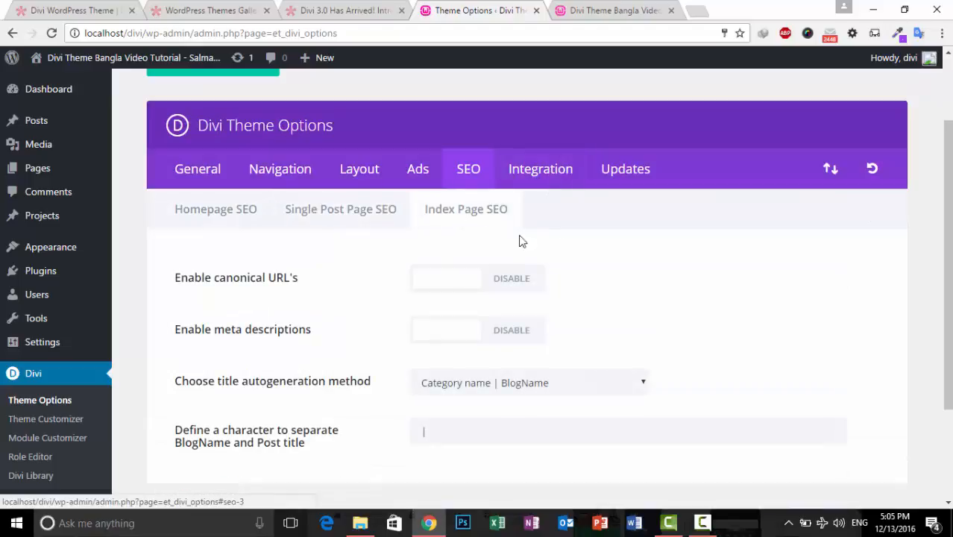
{"action": "scroll", "coordinate": [487, 332], "scroll_direction": "down", "scroll_amount": 2}
{"action": "scroll", "coordinate": [361, 336], "scroll_direction": "up", "scroll_amount": 4}
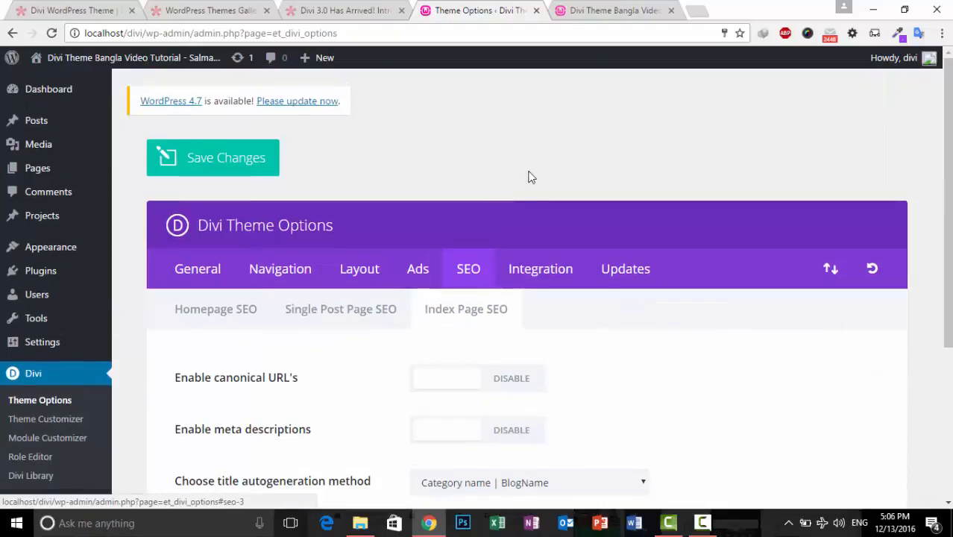
Step: Examine the code integration options, including the code fields for the blog's head, body and the top and bottom of posts
{"action": "left_click", "coordinate": [543, 270]}
{"action": "scroll", "coordinate": [518, 168], "scroll_direction": "down", "scroll_amount": 1}
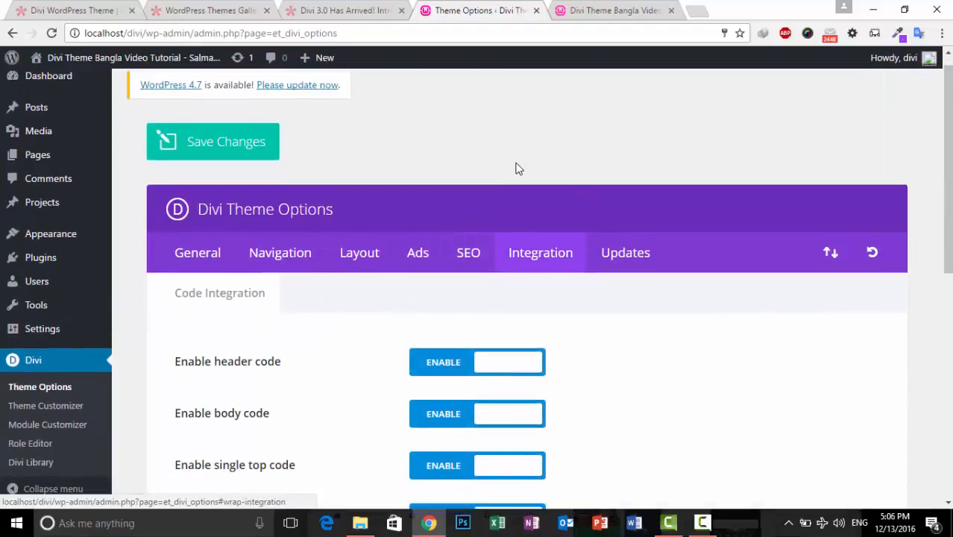
{"action": "scroll", "coordinate": [518, 169], "scroll_direction": "down", "scroll_amount": 1}
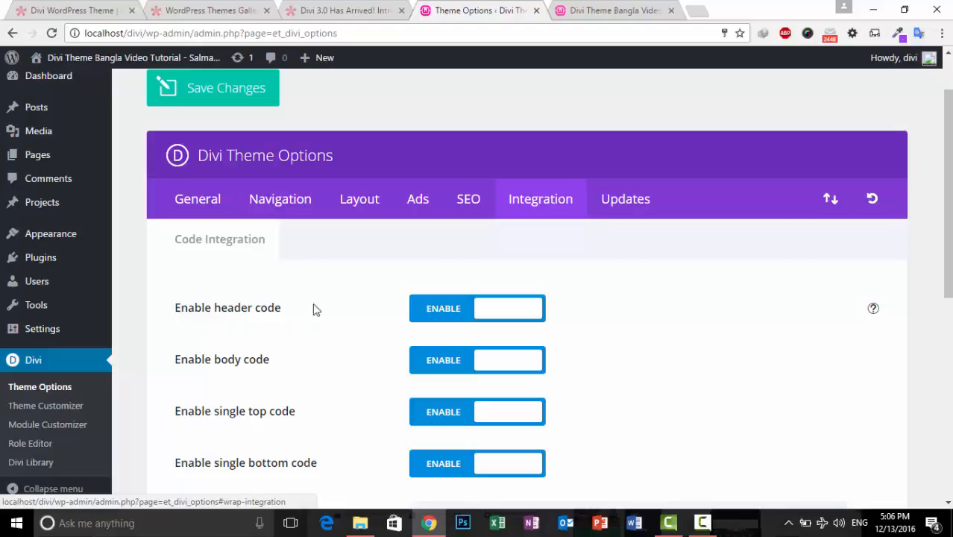
{"action": "scroll", "coordinate": [353, 294], "scroll_direction": "down", "scroll_amount": 3}
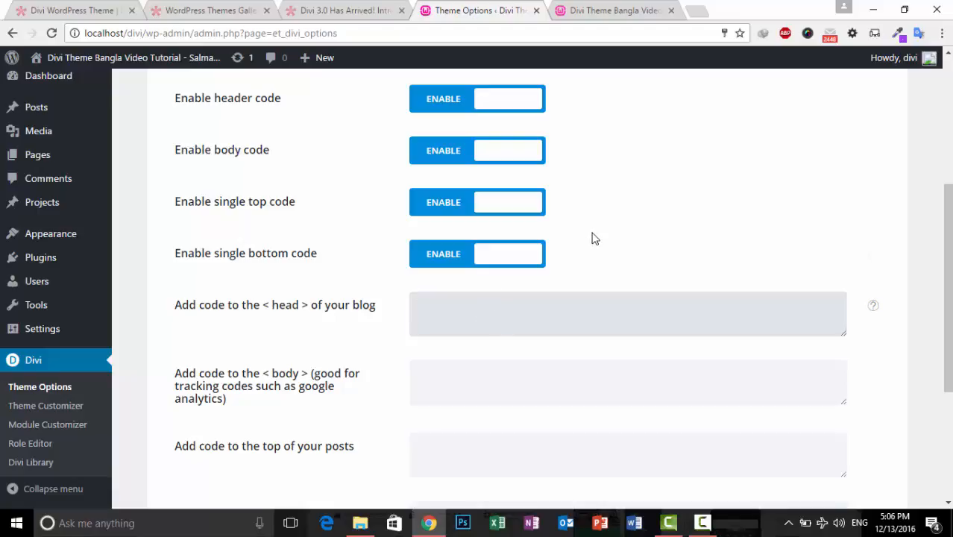
{"action": "scroll", "coordinate": [591, 238], "scroll_direction": "up", "scroll_amount": 1}
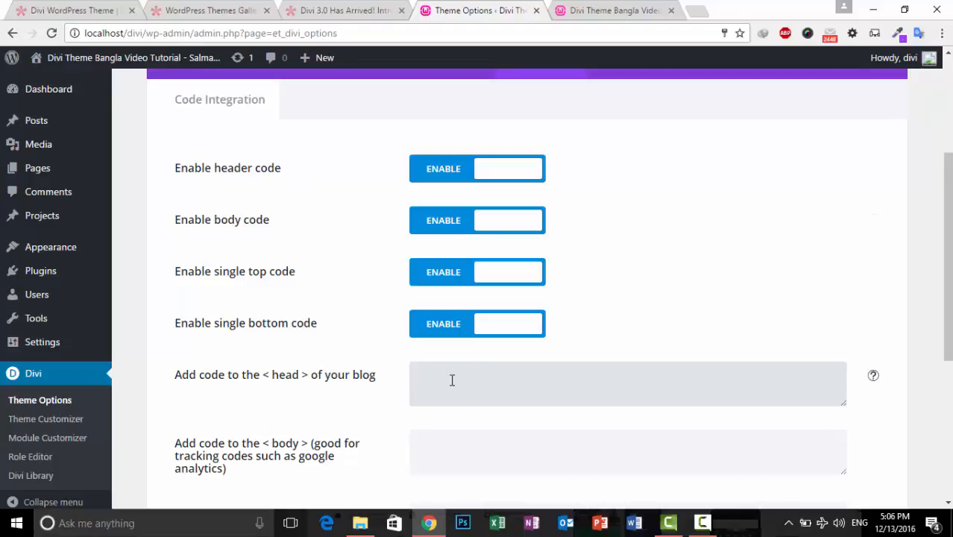
{"action": "left_click", "coordinate": [385, 378]}
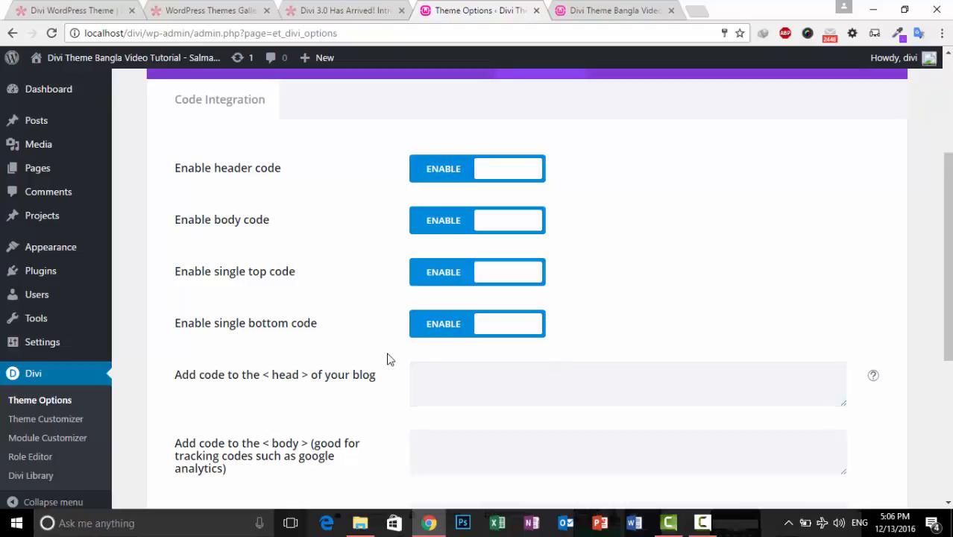
{"action": "scroll", "coordinate": [369, 332], "scroll_direction": "down", "scroll_amount": 2}
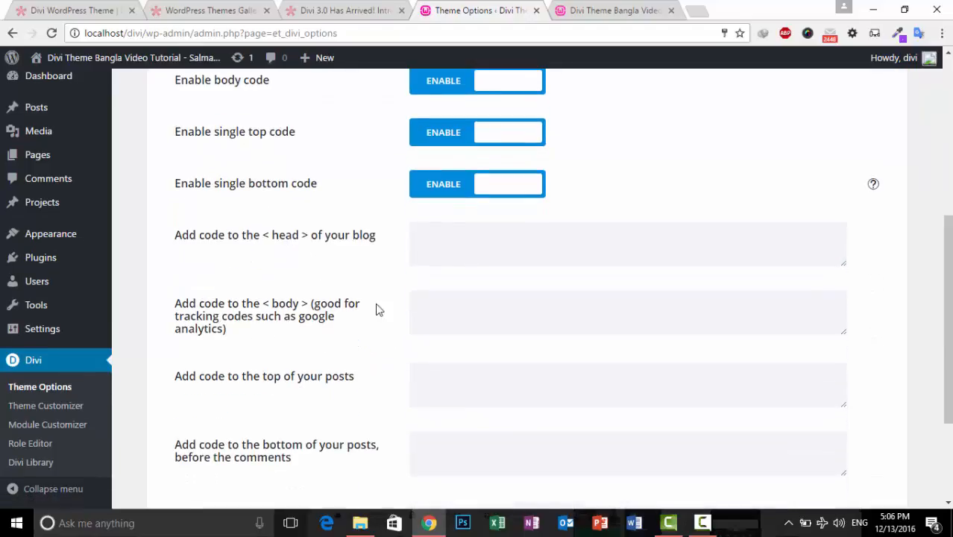
{"action": "scroll", "coordinate": [377, 310], "scroll_direction": "down", "scroll_amount": 2}
{"action": "scroll", "coordinate": [481, 300], "scroll_direction": "up", "scroll_amount": 2}
{"action": "scroll", "coordinate": [477, 294], "scroll_direction": "up", "scroll_amount": 2}
Step: View the theme update settings with the Username and API Key fields, leaving both empty
{"action": "left_click", "coordinate": [609, 134]}
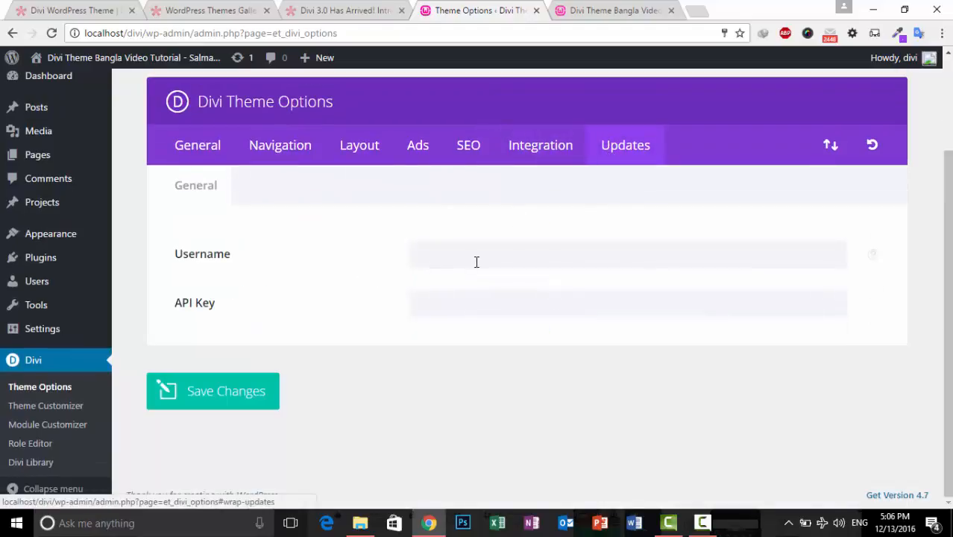
{"action": "left_click", "coordinate": [535, 256]}
{"action": "left_click", "coordinate": [553, 373]}
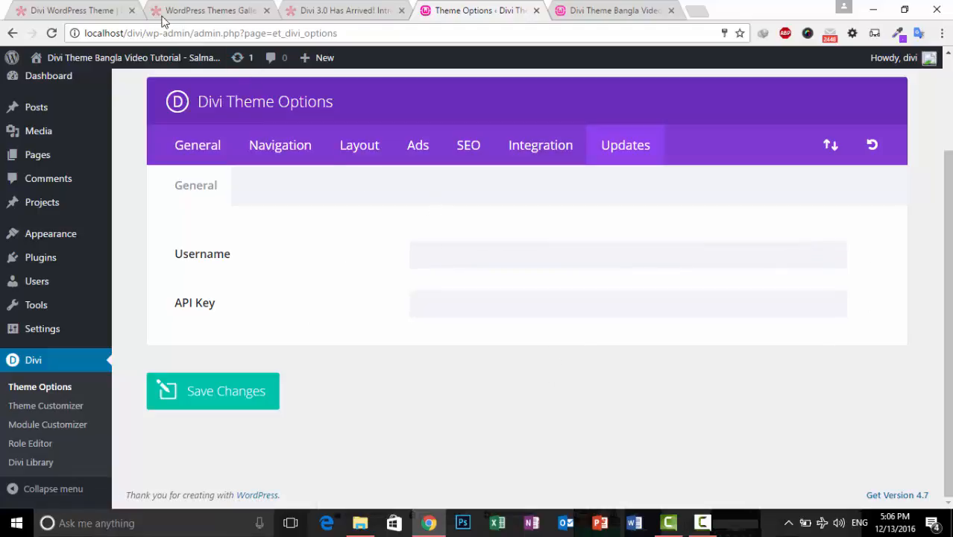
{"action": "left_click", "coordinate": [110, 9]}
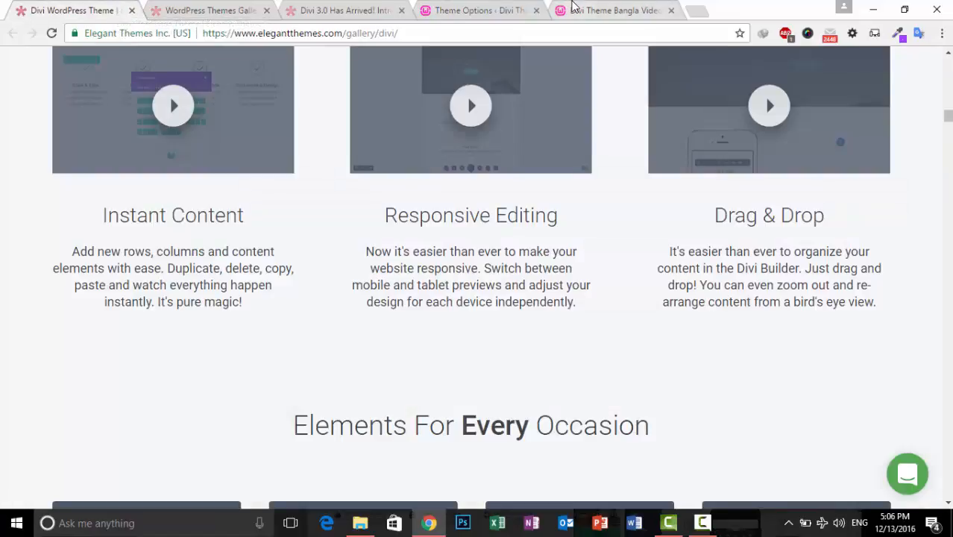
{"action": "left_click", "coordinate": [574, 8]}
{"action": "left_click", "coordinate": [481, 9]}
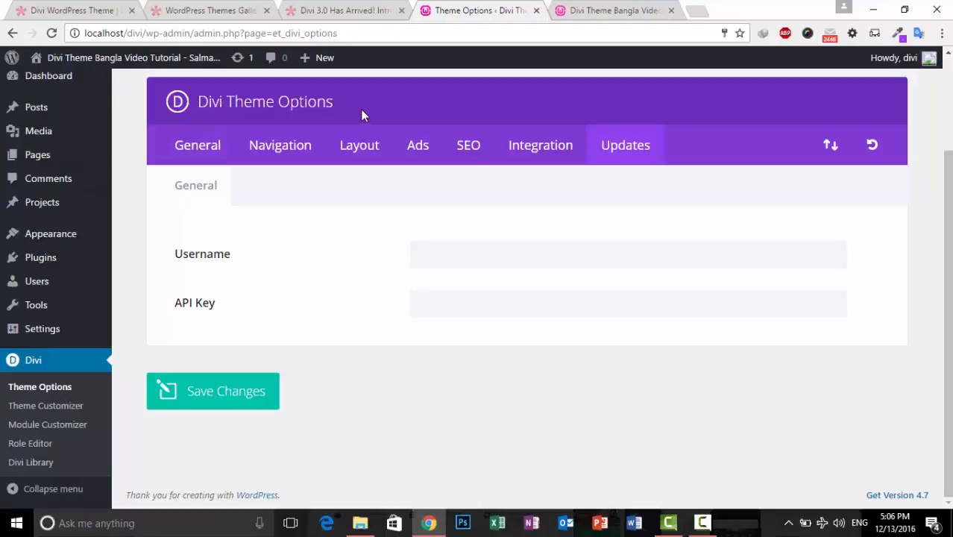
Step: Open the Theme Customizer for Divi and close the separate browser tab showing the site's front page
{"action": "left_click", "coordinate": [75, 411]}
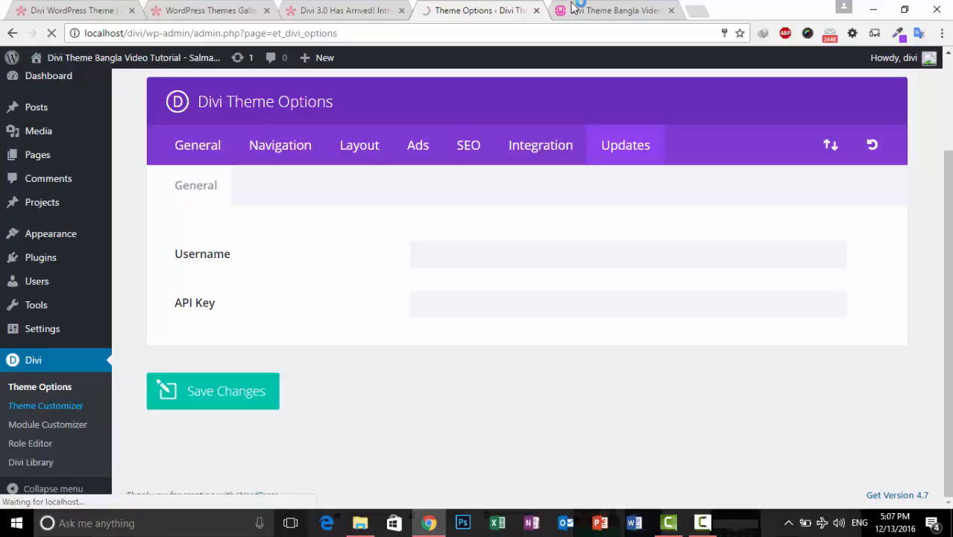
{"action": "left_click", "coordinate": [600, 9]}
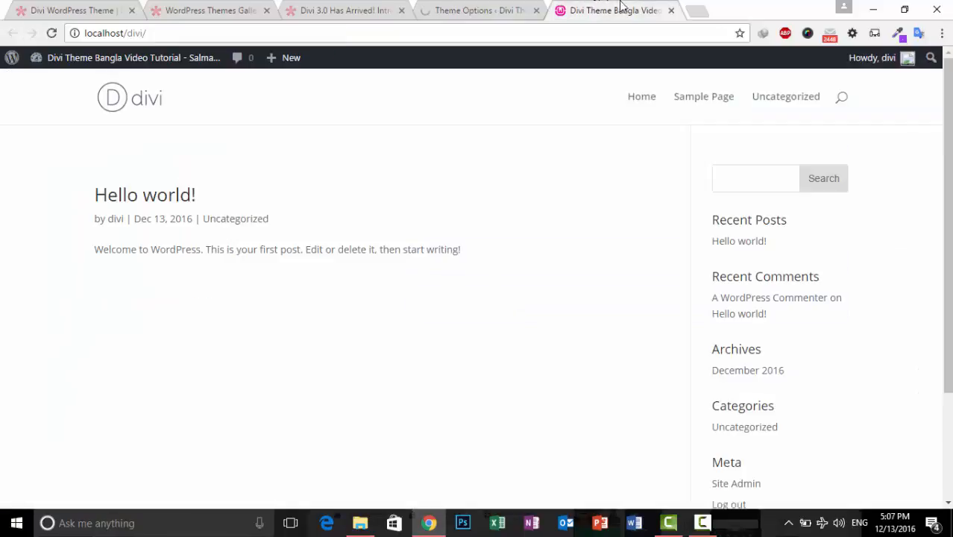
{"action": "left_click", "coordinate": [504, 7]}
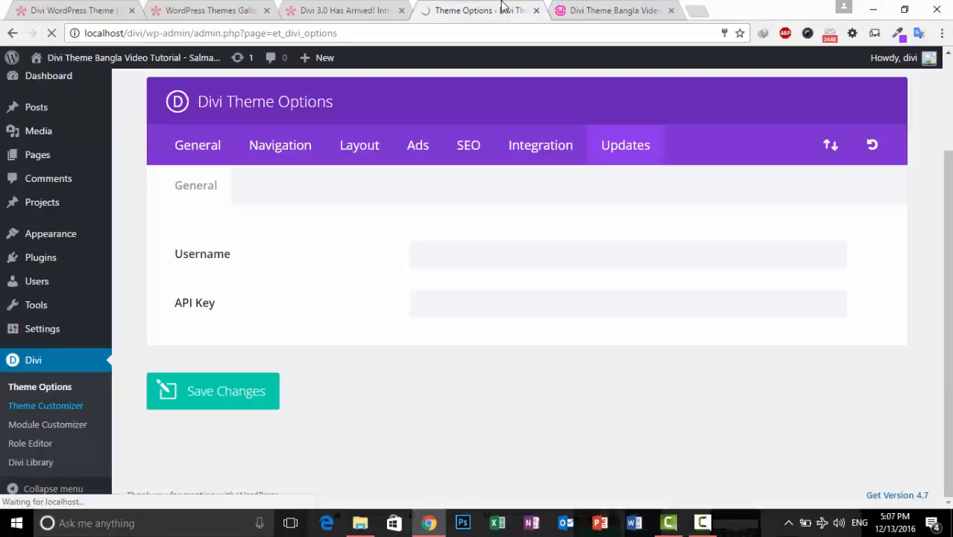
{"action": "left_click", "coordinate": [671, 11]}
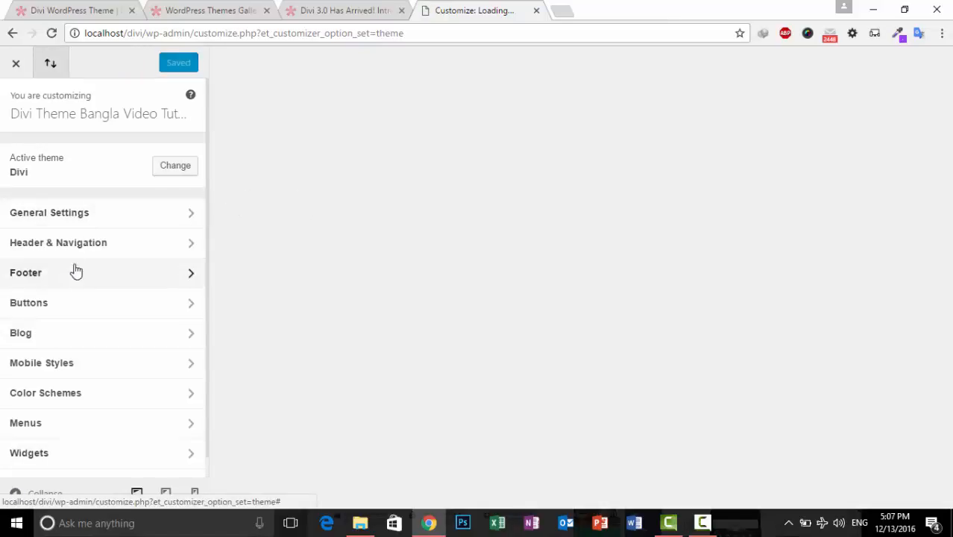
{"action": "scroll", "coordinate": [70, 227], "scroll_direction": "down", "scroll_amount": 1}
{"action": "scroll", "coordinate": [72, 436], "scroll_direction": "up", "scroll_amount": 1}
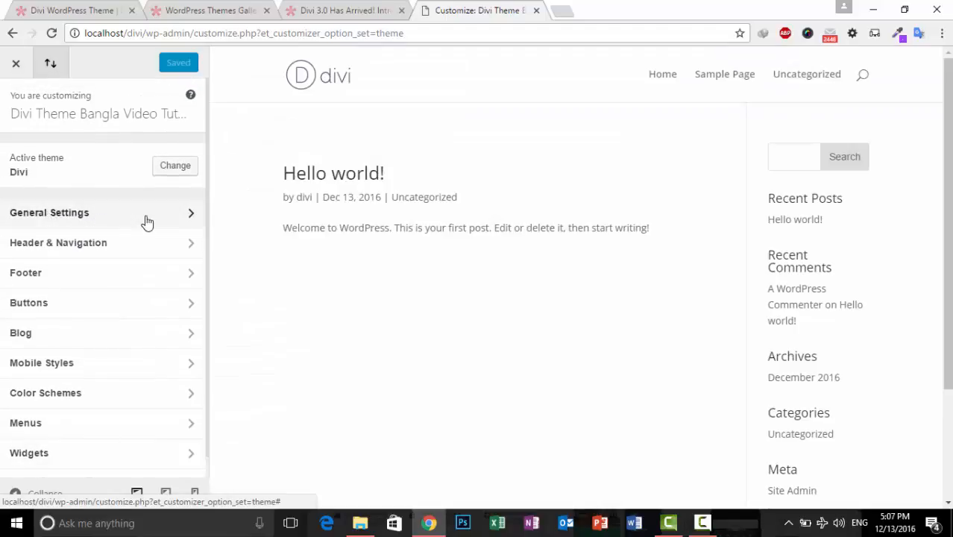
Step: Review the Site Identity and Layout Settings options within the customizer's General Settings
{"action": "left_click", "coordinate": [149, 220]}
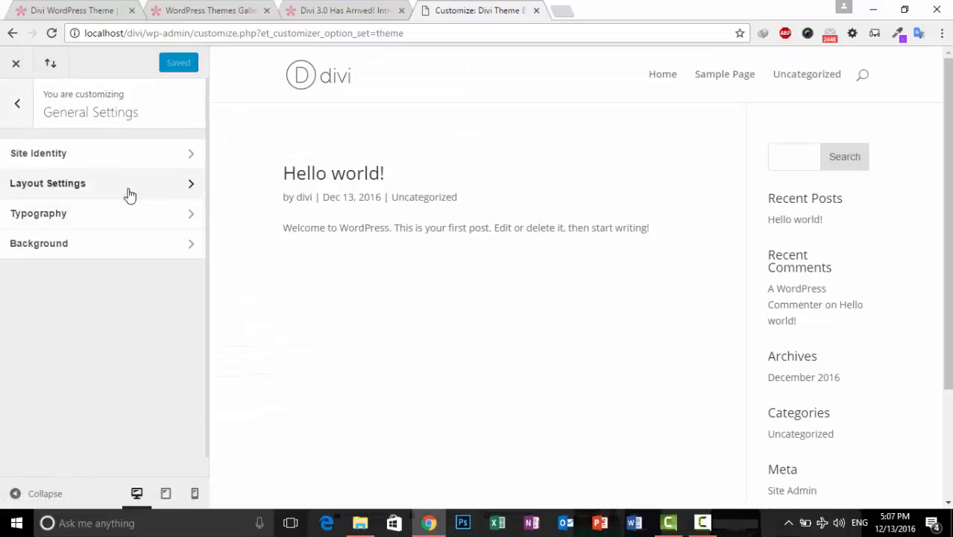
{"action": "left_click", "coordinate": [98, 162]}
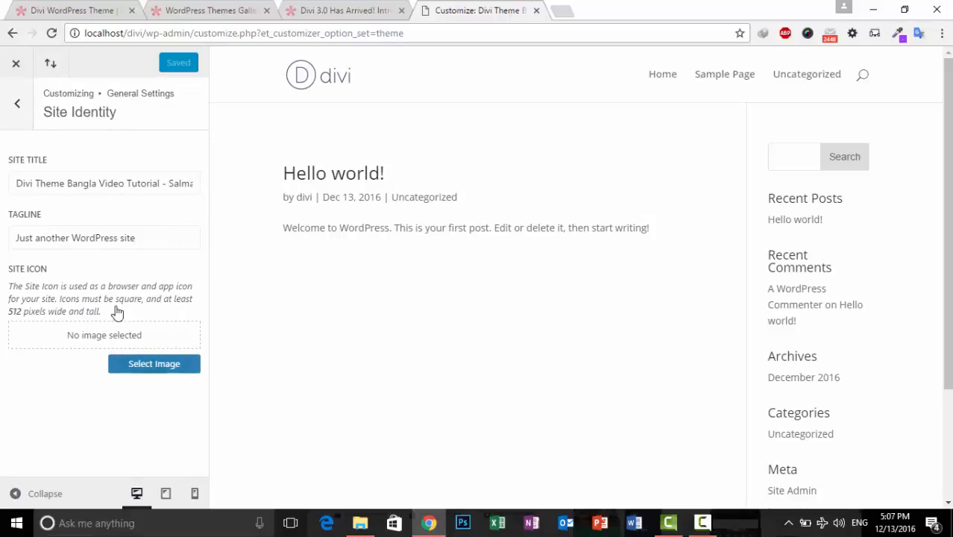
{"action": "left_click", "coordinate": [20, 106]}
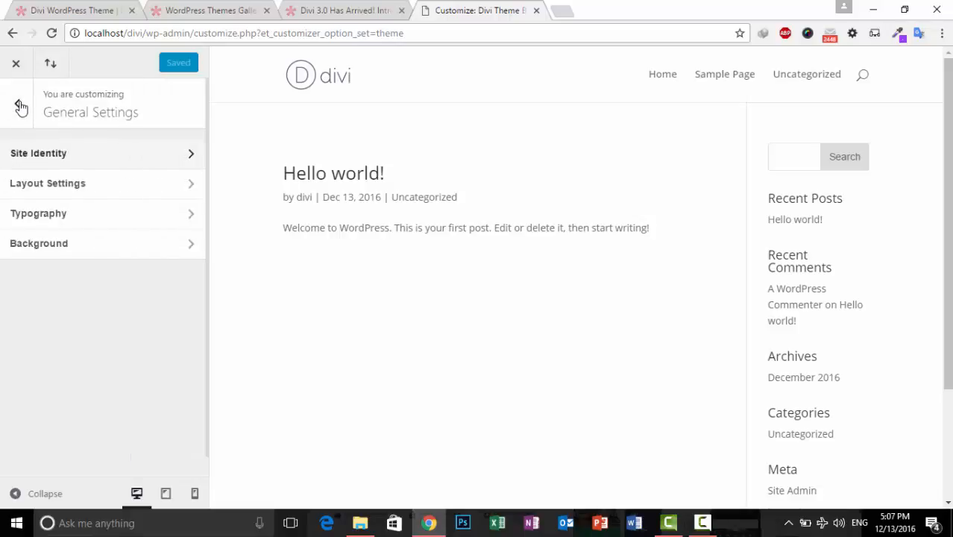
{"action": "left_click", "coordinate": [96, 195]}
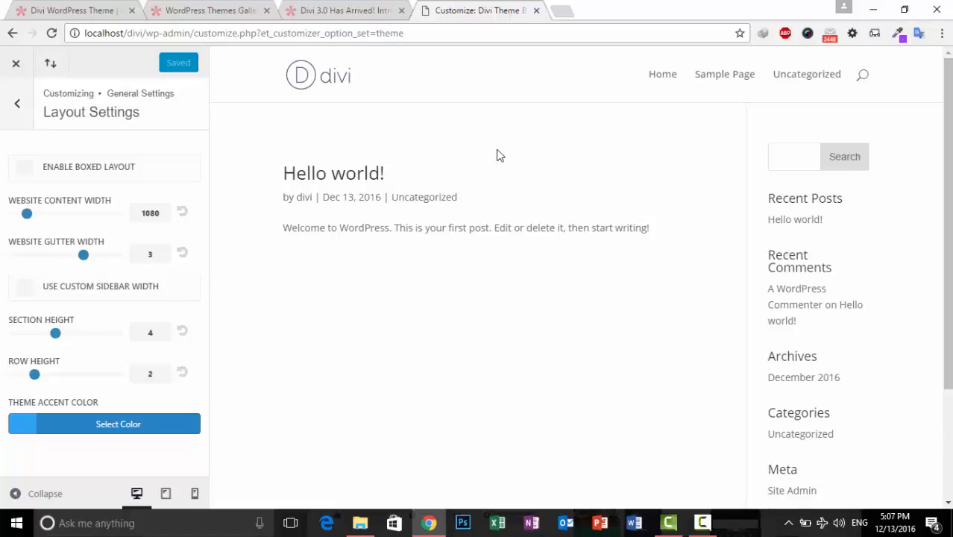
{"action": "left_click", "coordinate": [154, 213]}
{"action": "left_click", "coordinate": [13, 100]}
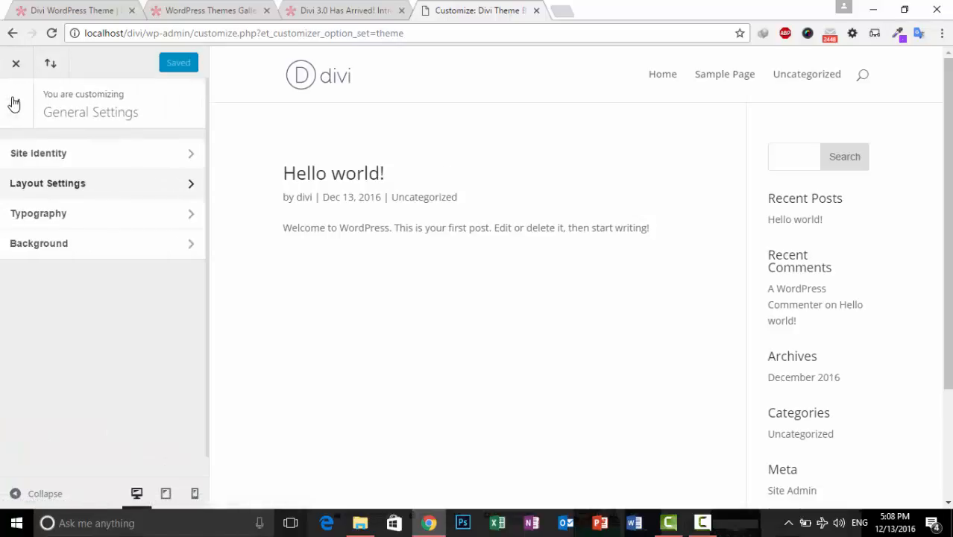
Step: Examine the Typography options for text sizes, line heights, fonts and colors in General Settings
{"action": "left_click", "coordinate": [64, 223]}
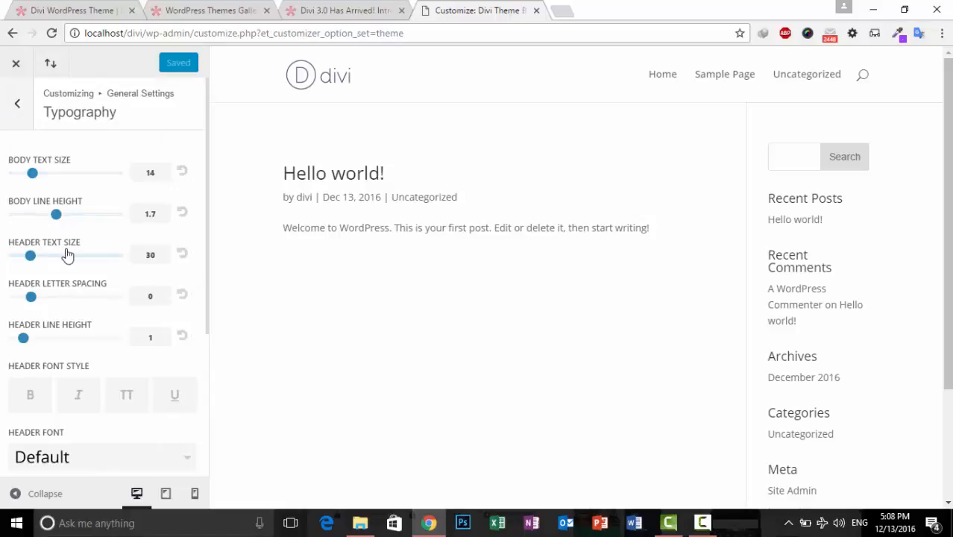
{"action": "scroll", "coordinate": [88, 291], "scroll_direction": "down", "scroll_amount": 2}
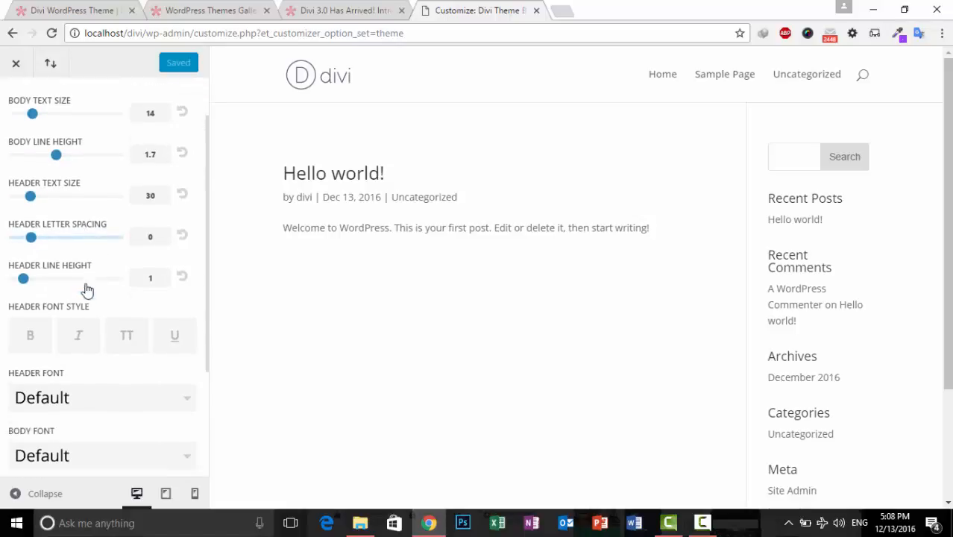
{"action": "scroll", "coordinate": [106, 327], "scroll_direction": "down", "scroll_amount": 1}
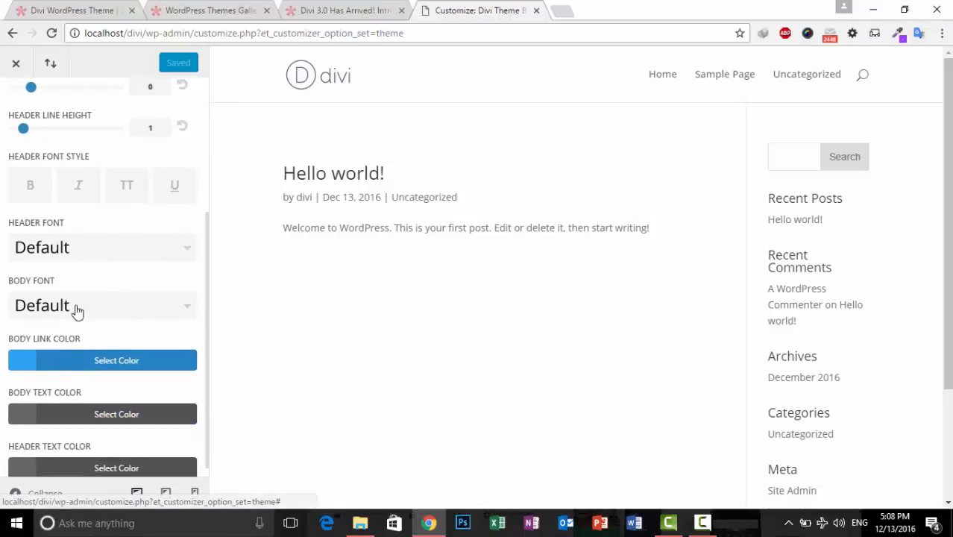
{"action": "scroll", "coordinate": [71, 362], "scroll_direction": "down", "scroll_amount": 1}
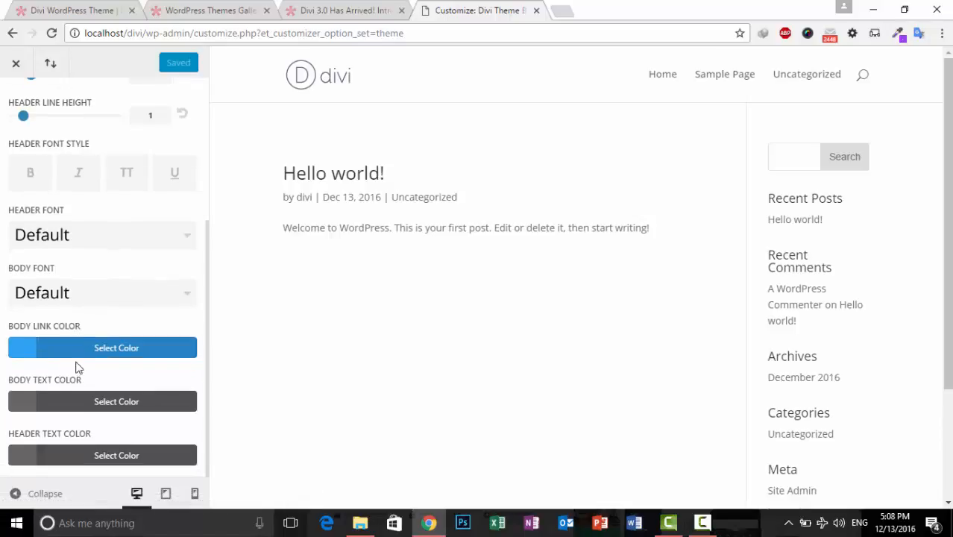
{"action": "scroll", "coordinate": [71, 125], "scroll_direction": "up", "scroll_amount": 3}
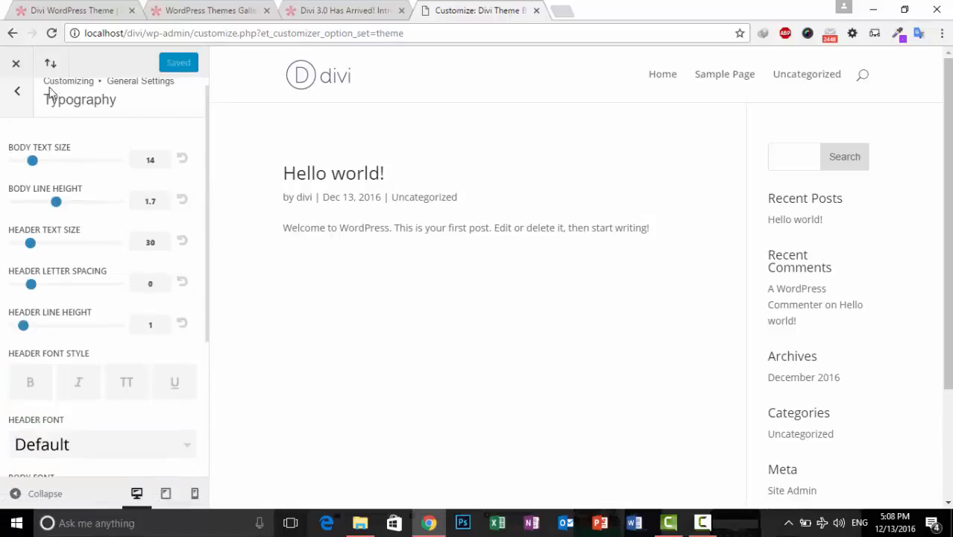
{"action": "left_click", "coordinate": [17, 92]}
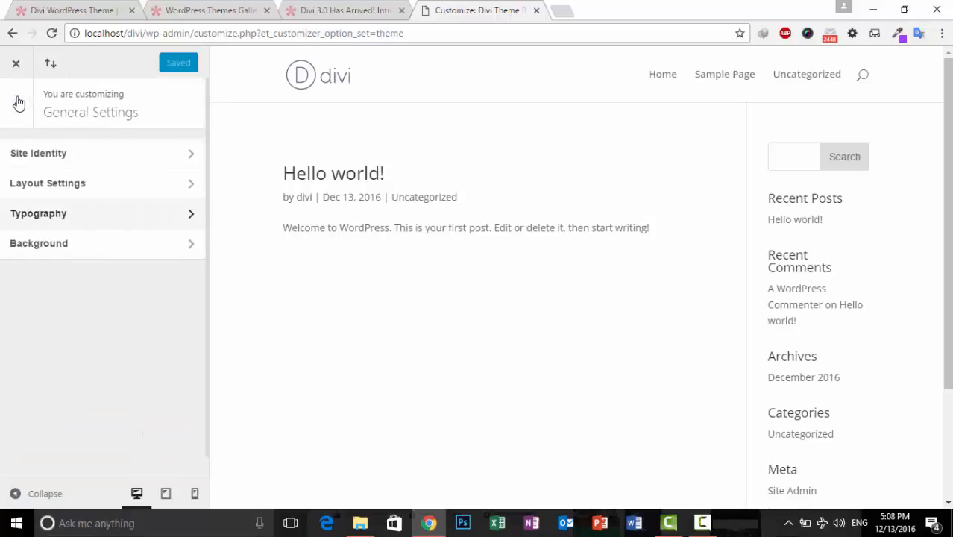
Step: Set the site's background color to #1e73be, publish the change and check the page preview
{"action": "left_click", "coordinate": [82, 247]}
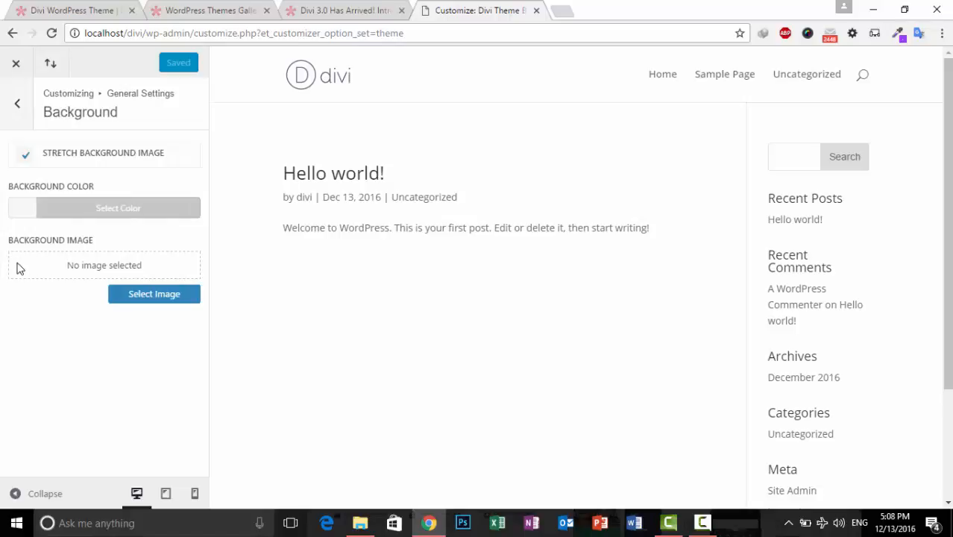
{"action": "left_click", "coordinate": [17, 209]}
{"action": "left_click", "coordinate": [95, 376]}
{"action": "left_click", "coordinate": [119, 401]}
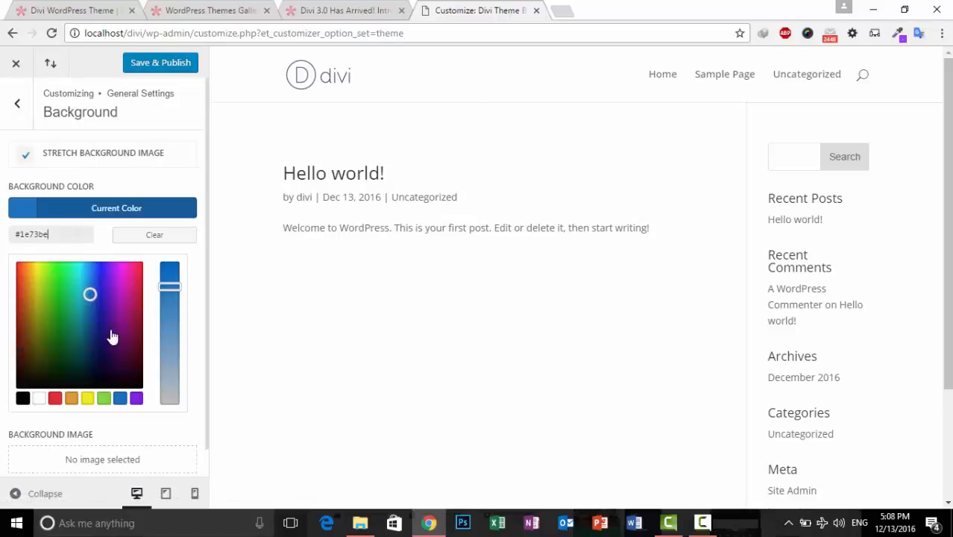
{"action": "left_click", "coordinate": [161, 64]}
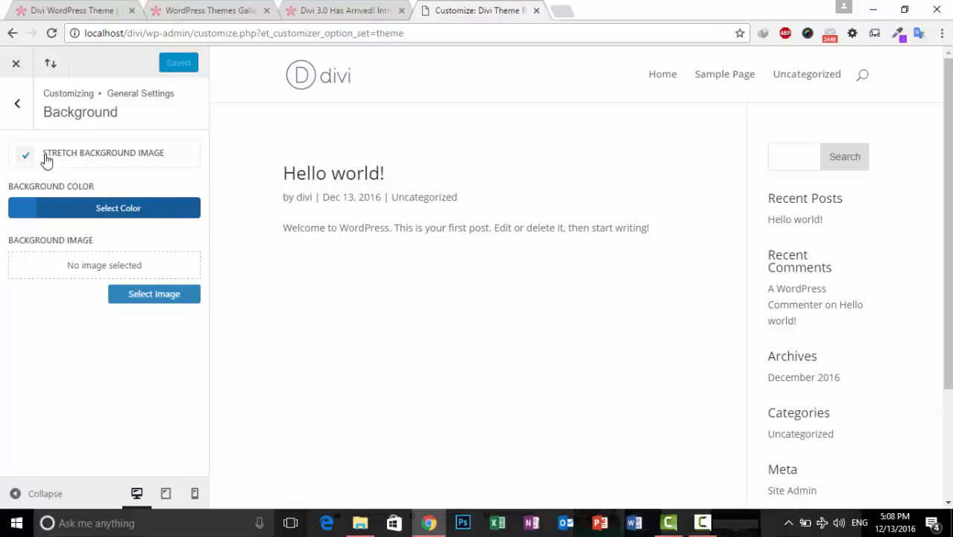
{"action": "left_click", "coordinate": [21, 105]}
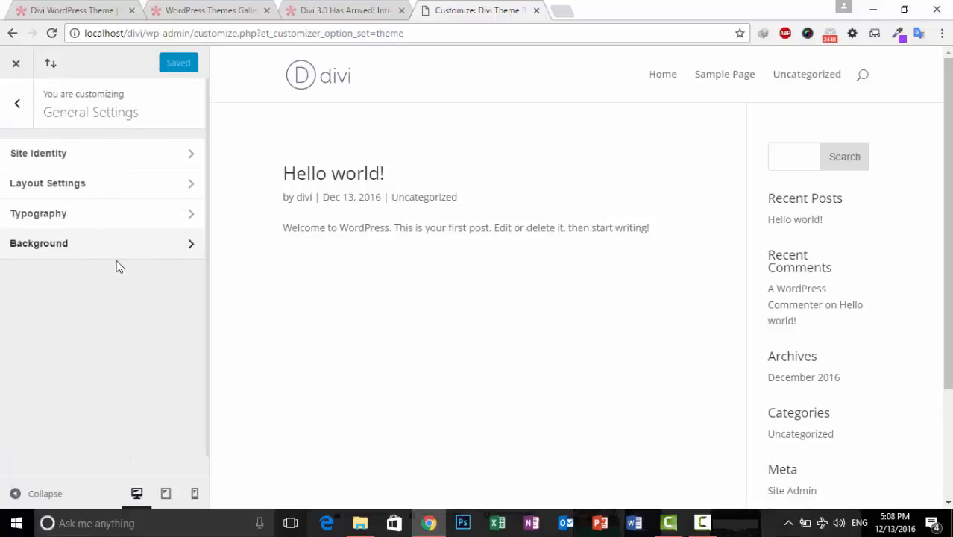
{"action": "scroll", "coordinate": [453, 334], "scroll_direction": "down", "scroll_amount": 5}
{"action": "scroll", "coordinate": [481, 413], "scroll_direction": "up", "scroll_amount": 5}
{"action": "scroll", "coordinate": [414, 339], "scroll_direction": "down", "scroll_amount": 5}
{"action": "scroll", "coordinate": [425, 351], "scroll_direction": "up", "scroll_amount": 5}
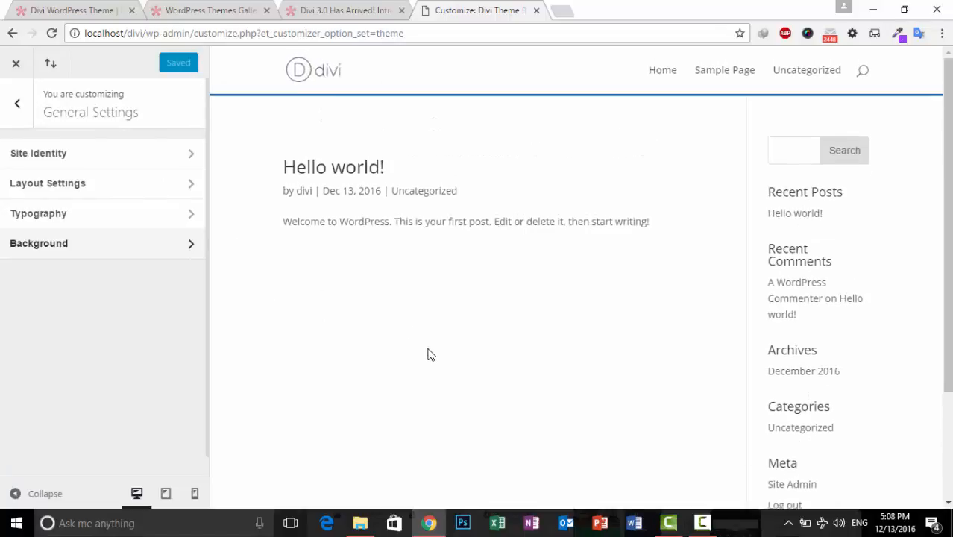
Step: Change the header style to Centered Inline Logo in the Header Format settings of Header & Navigation
{"action": "left_click", "coordinate": [16, 105]}
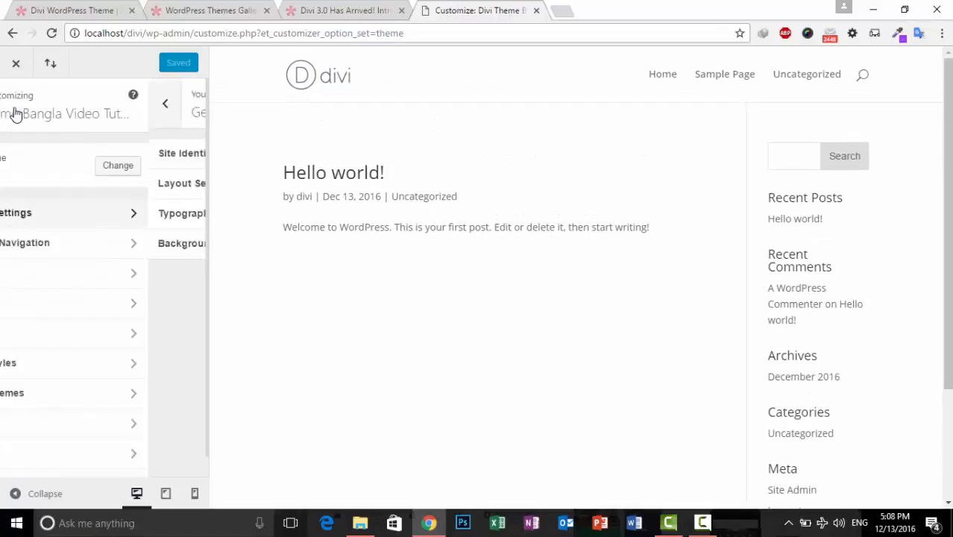
{"action": "left_click", "coordinate": [111, 244]}
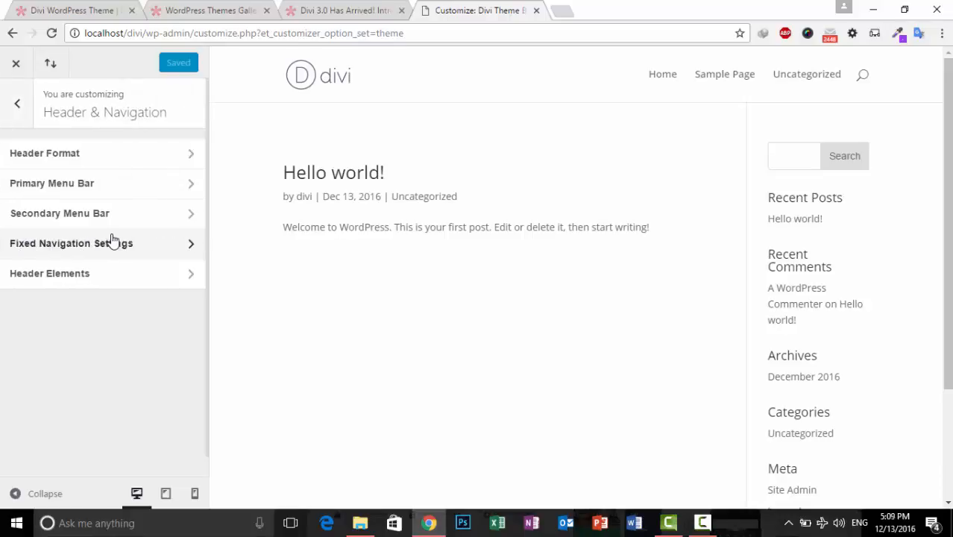
{"action": "left_click", "coordinate": [166, 159]}
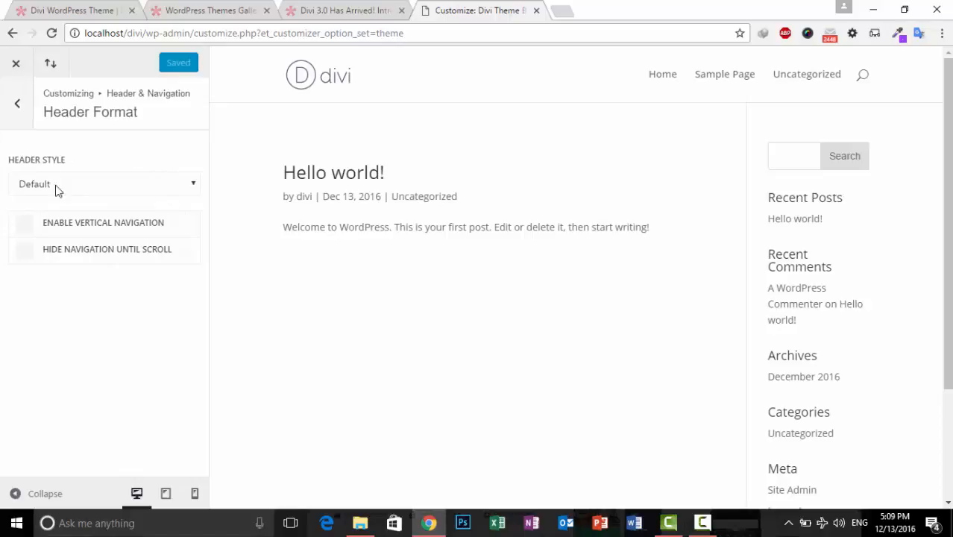
{"action": "left_click", "coordinate": [80, 182]}
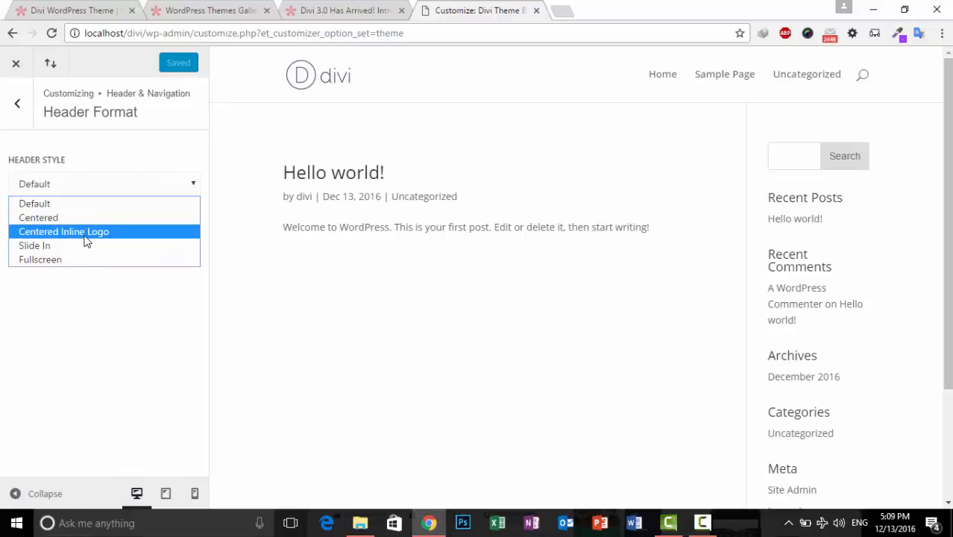
{"action": "left_click", "coordinate": [87, 233]}
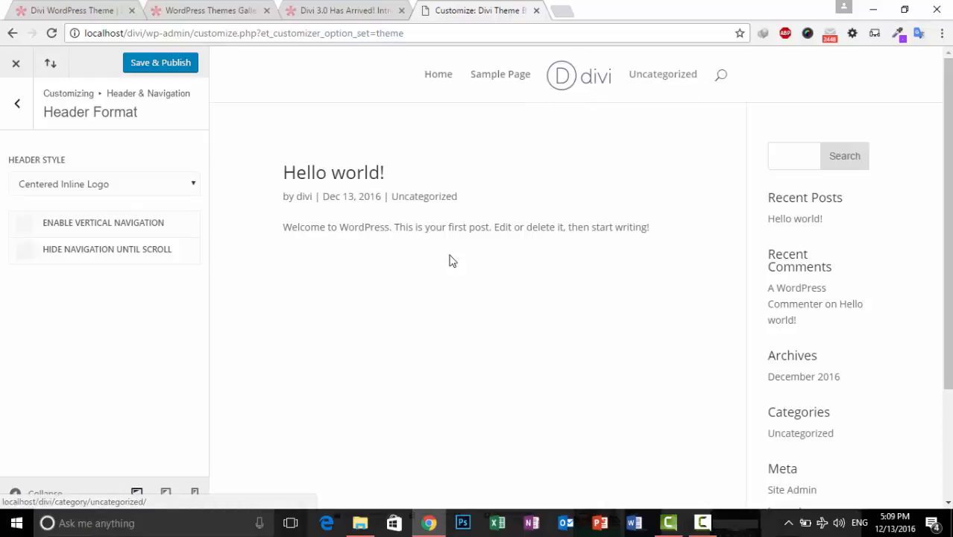
Step: Try vertical navigation with the menu orientation set to Right, and disable vertical navigation again
{"action": "left_click", "coordinate": [128, 230]}
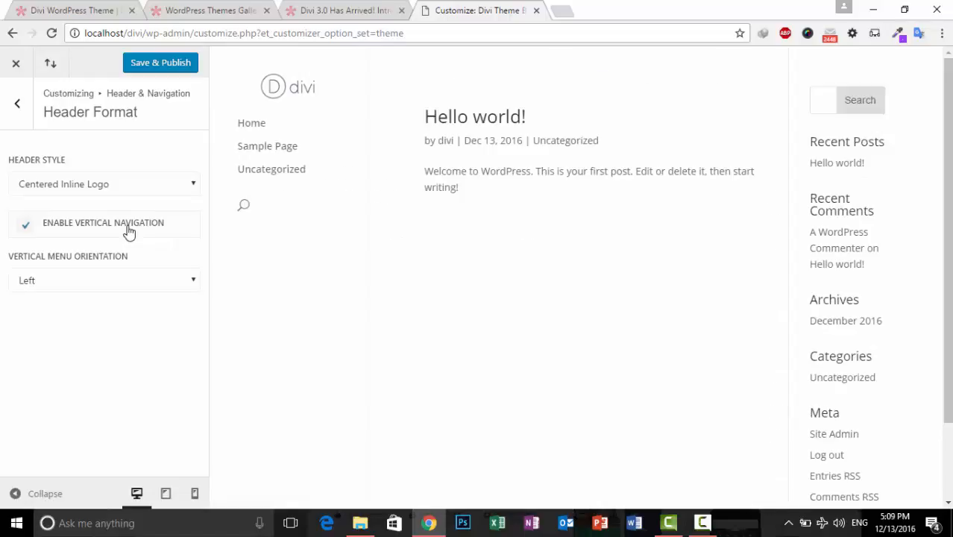
{"action": "left_click", "coordinate": [88, 281]}
{"action": "left_click", "coordinate": [87, 299]}
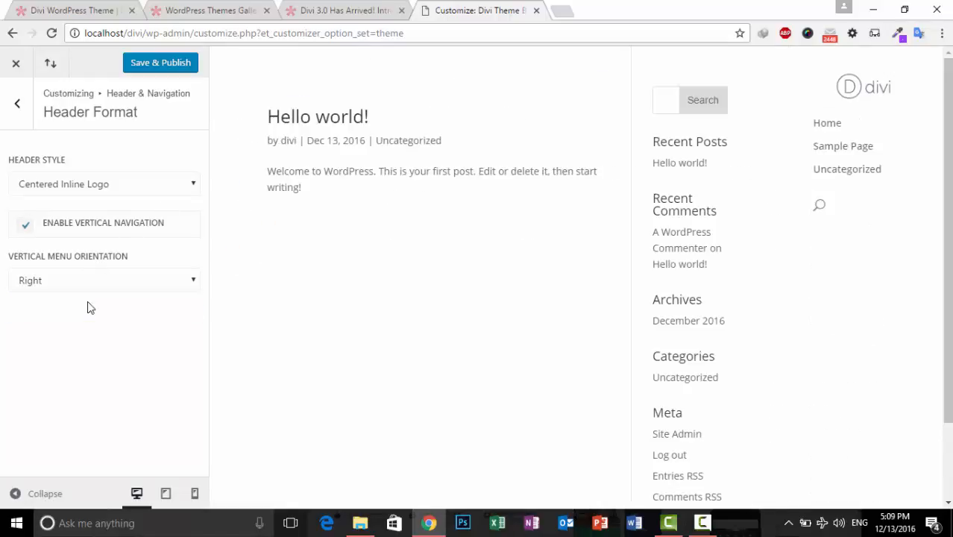
{"action": "left_click", "coordinate": [99, 281]}
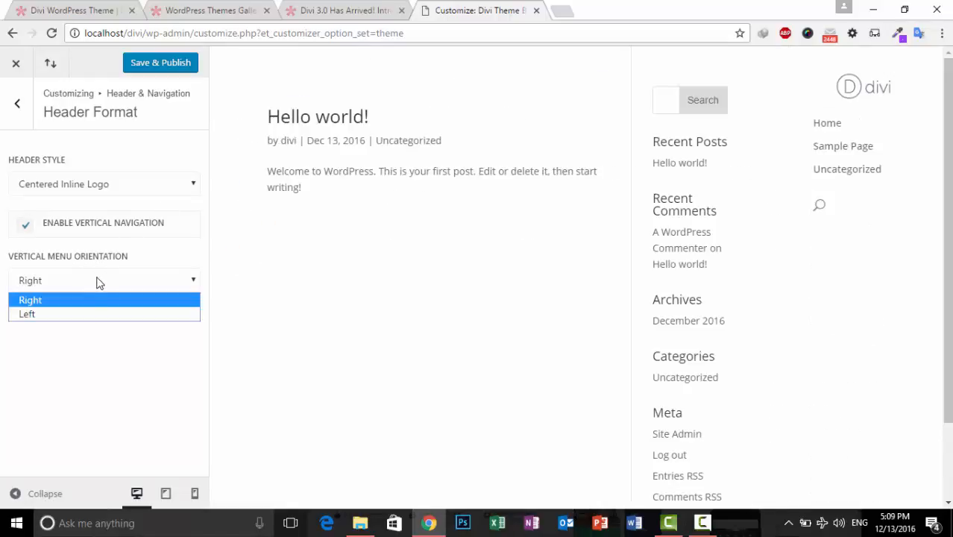
{"action": "left_click", "coordinate": [88, 224]}
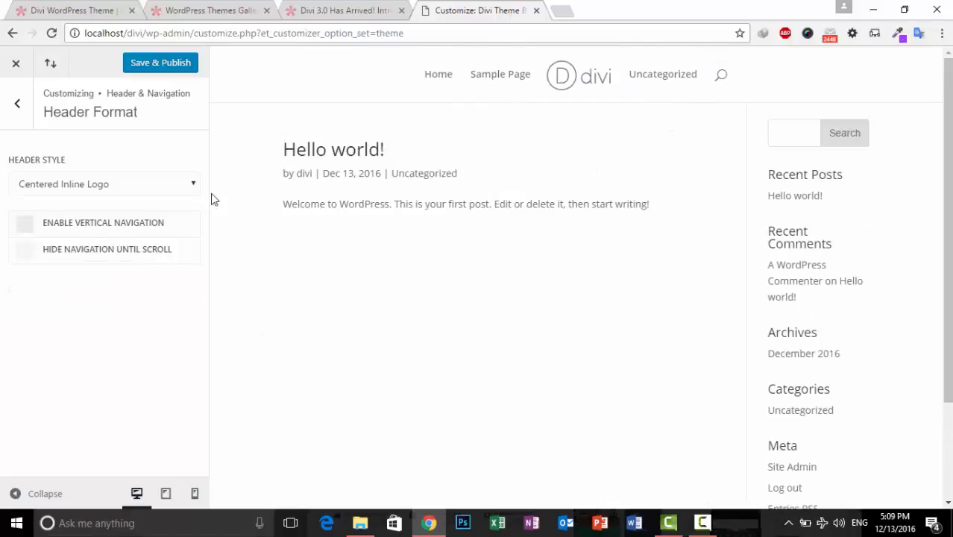
Step: Change the header style to Slide In and expand the slide-in menu in the site preview
{"action": "left_click", "coordinate": [134, 186]}
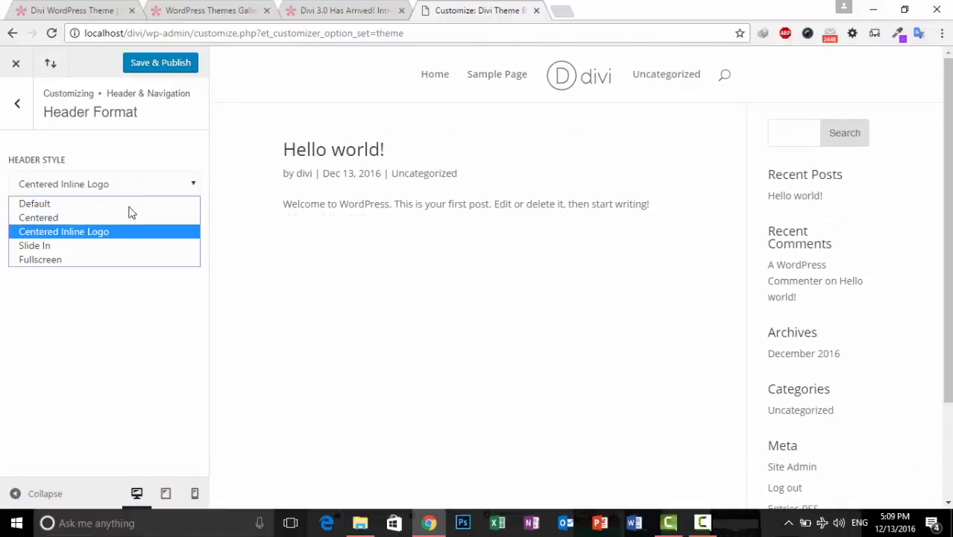
{"action": "left_click", "coordinate": [87, 246]}
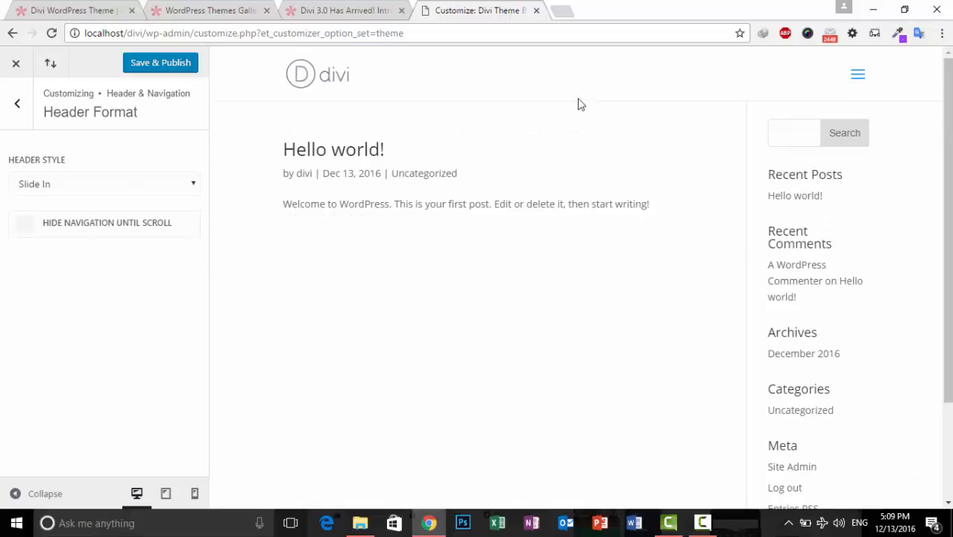
{"action": "left_click", "coordinate": [860, 76]}
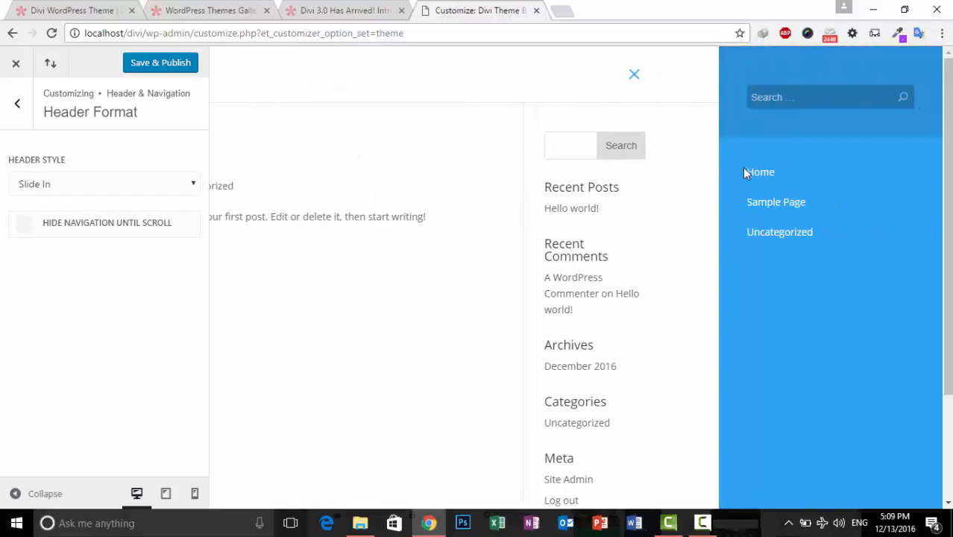
Step: Close the slide-in menu in the site preview and change the header style to Centered
{"action": "left_click", "coordinate": [638, 79]}
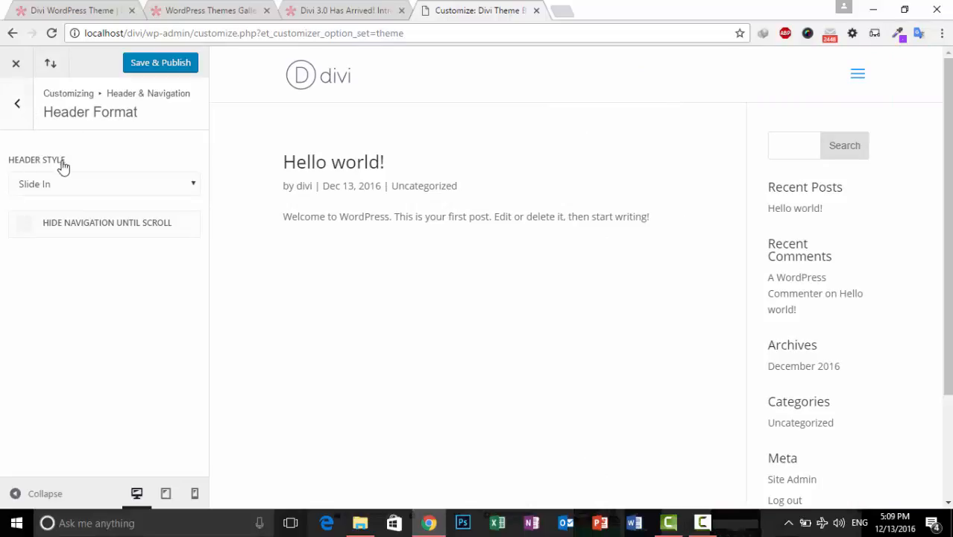
{"action": "left_click", "coordinate": [48, 184]}
{"action": "left_click", "coordinate": [54, 219]}
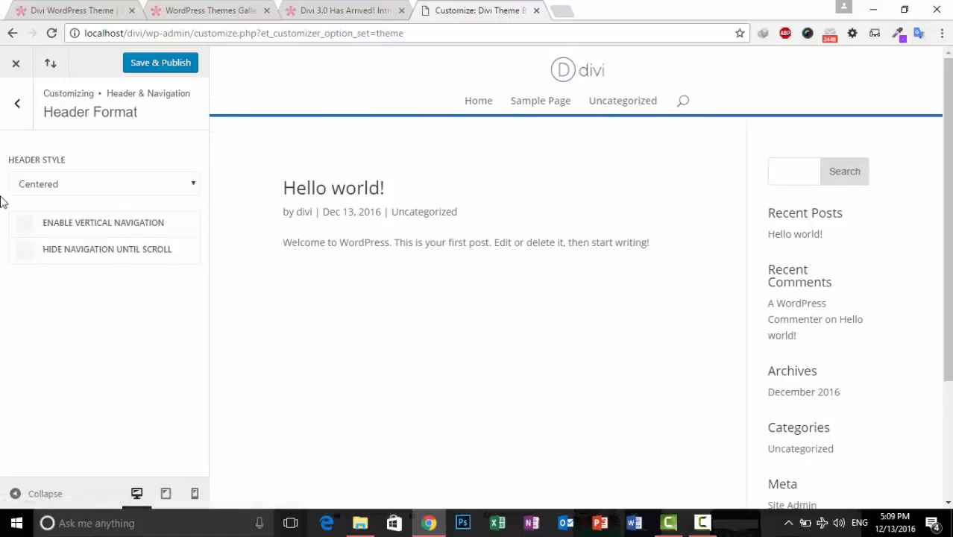
{"action": "left_click", "coordinate": [18, 108]}
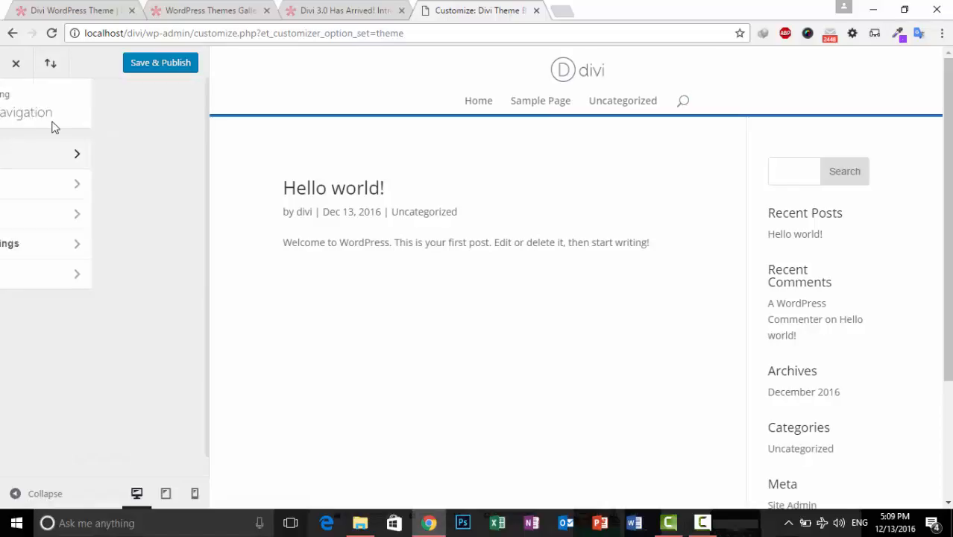
Step: Make the primary menu bar full width, try hiding its logo image and show the logo again
{"action": "left_click", "coordinate": [117, 191]}
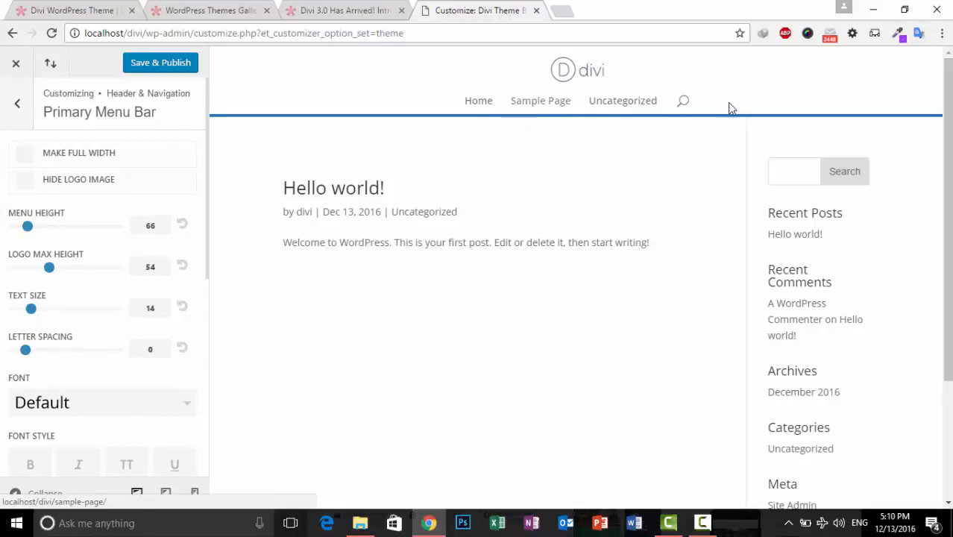
{"action": "scroll", "coordinate": [99, 274], "scroll_direction": "down", "scroll_amount": 2}
{"action": "scroll", "coordinate": [99, 275], "scroll_direction": "up", "scroll_amount": 2}
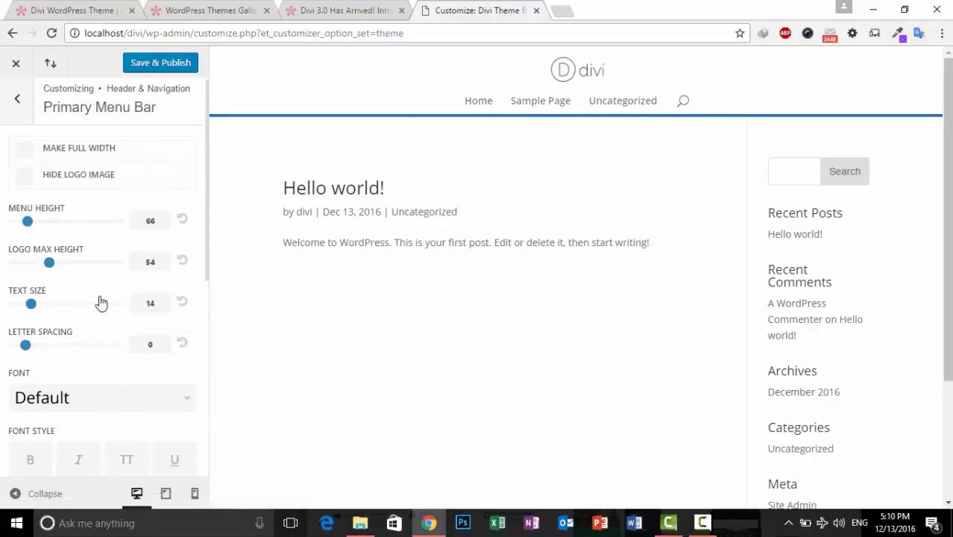
{"action": "left_click", "coordinate": [84, 160]}
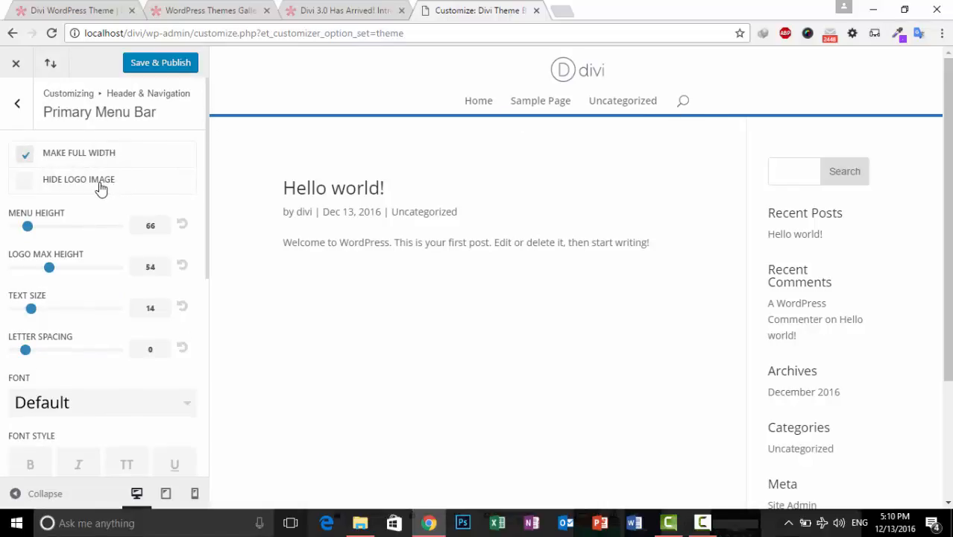
{"action": "left_click", "coordinate": [102, 190]}
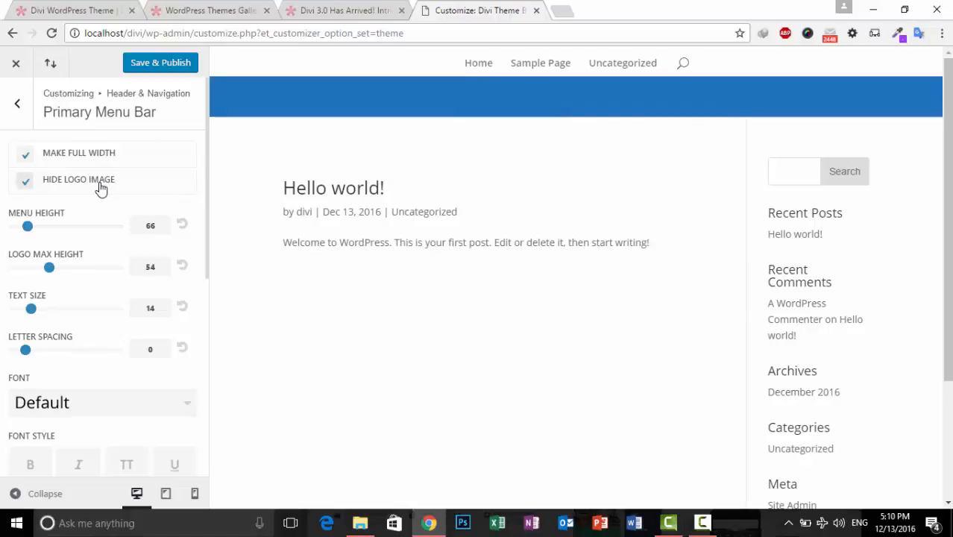
{"action": "left_click", "coordinate": [101, 189]}
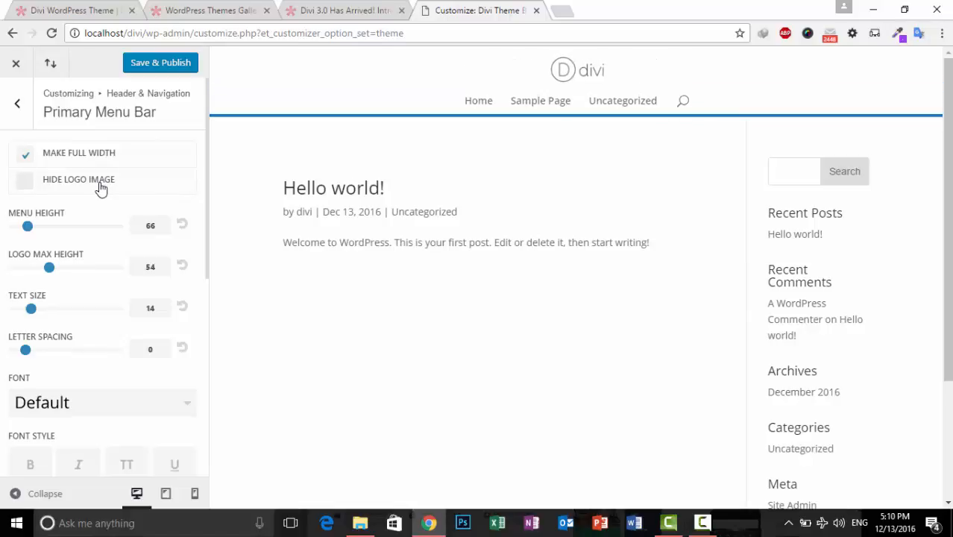
Step: Set the primary menu bar's text color to the red preset (221,51,51) and raise the color's opacity
{"action": "scroll", "coordinate": [160, 354], "scroll_direction": "down", "scroll_amount": 5}
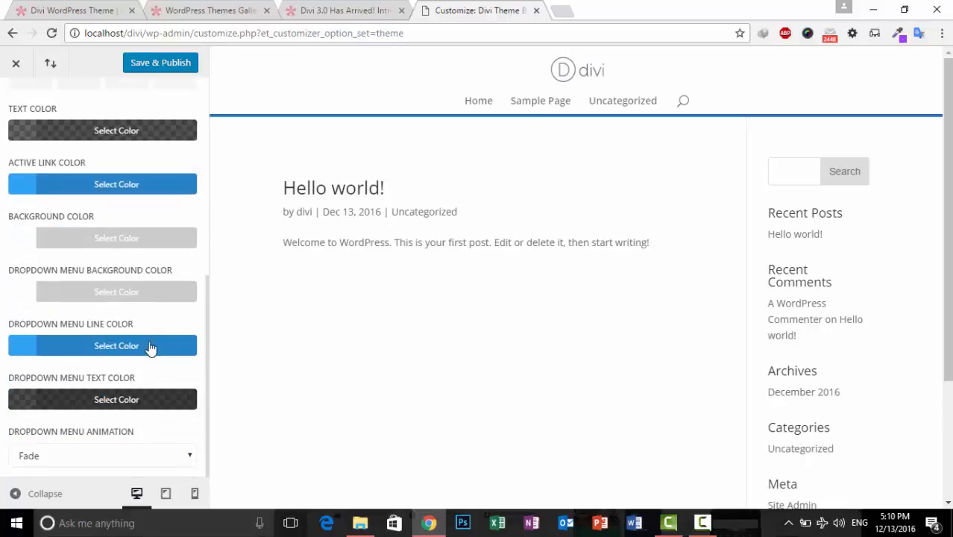
{"action": "scroll", "coordinate": [149, 376], "scroll_direction": "up", "scroll_amount": 5}
{"action": "scroll", "coordinate": [148, 375], "scroll_direction": "down", "scroll_amount": 5}
{"action": "scroll", "coordinate": [45, 201], "scroll_direction": "up", "scroll_amount": 2}
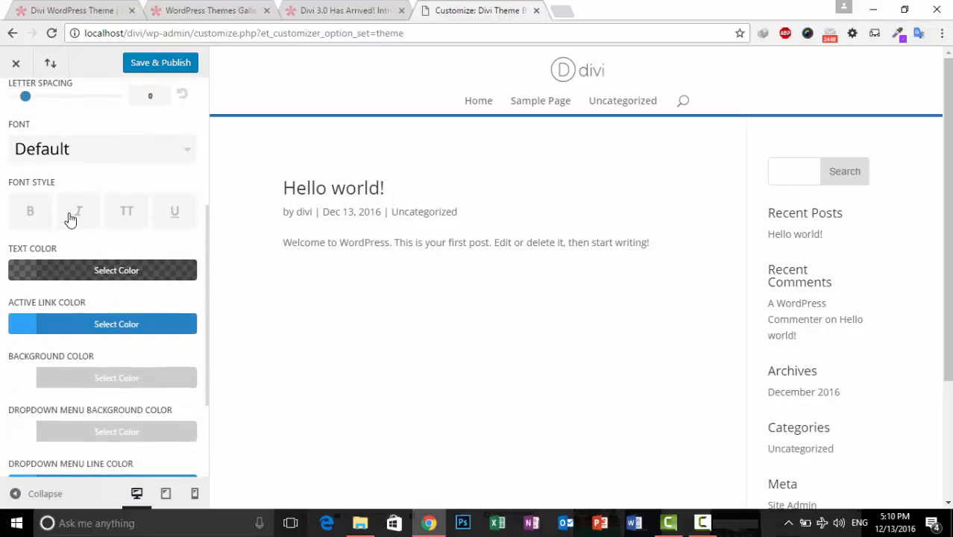
{"action": "left_click", "coordinate": [25, 274]}
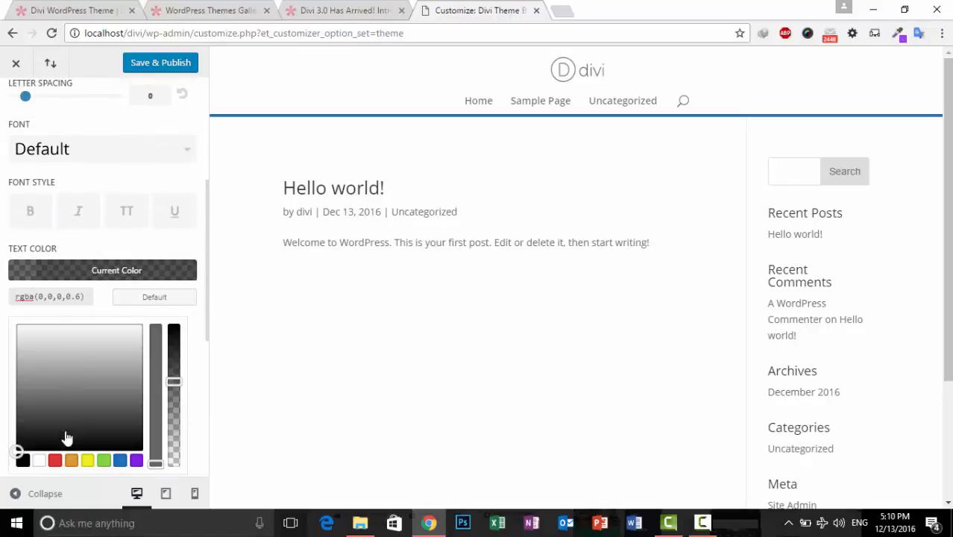
{"action": "left_click", "coordinate": [56, 461]}
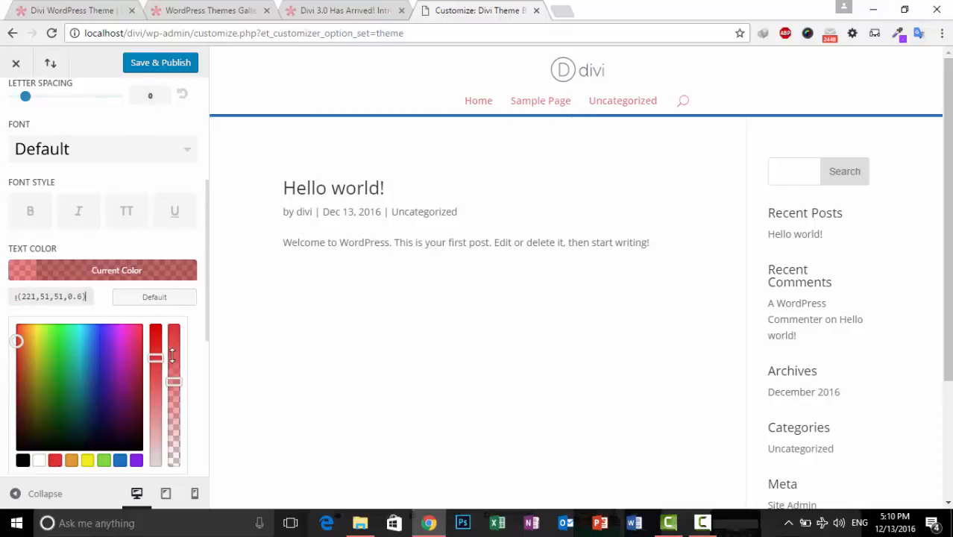
{"action": "left_click_drag", "start_coordinate": [173, 367], "coordinate": [169, 342]}
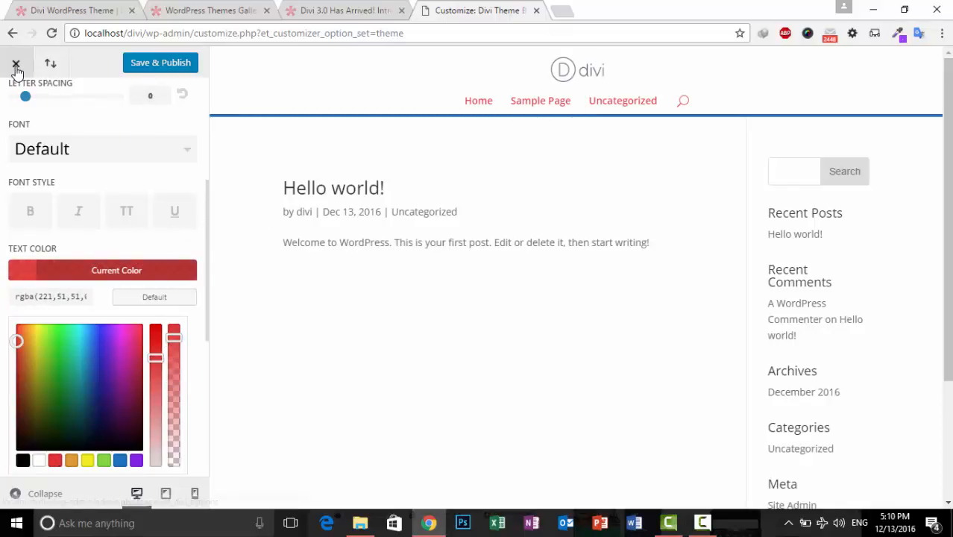
{"action": "scroll", "coordinate": [64, 144], "scroll_direction": "up", "scroll_amount": 2}
{"action": "scroll", "coordinate": [63, 144], "scroll_direction": "up", "scroll_amount": 3}
{"action": "left_click", "coordinate": [22, 112]}
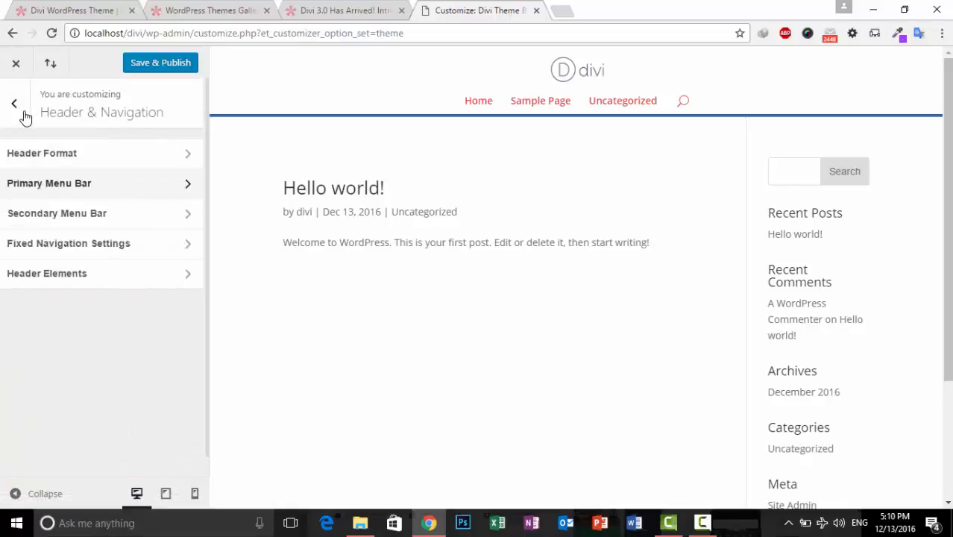
Step: Look over the Secondary Menu Bar settings
{"action": "left_click", "coordinate": [97, 216]}
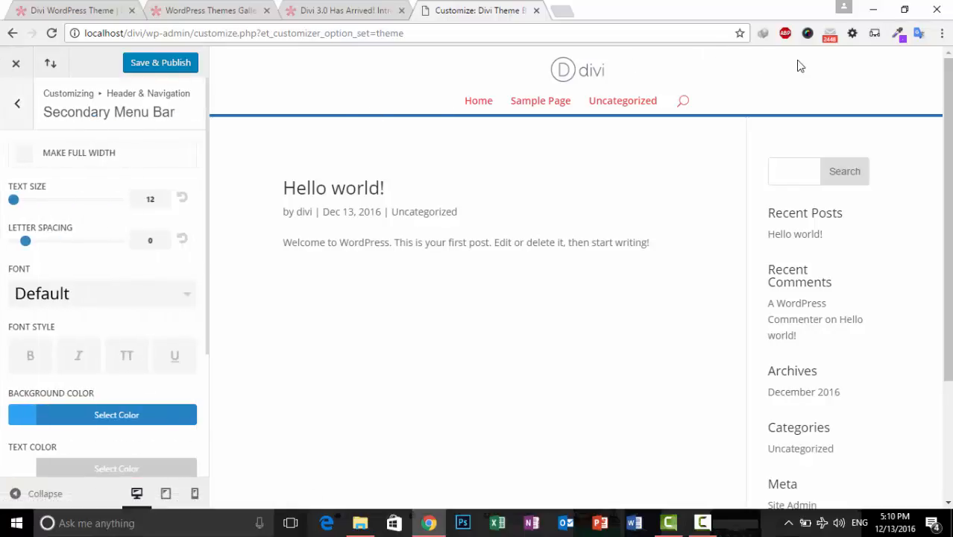
{"action": "left_click", "coordinate": [22, 119]}
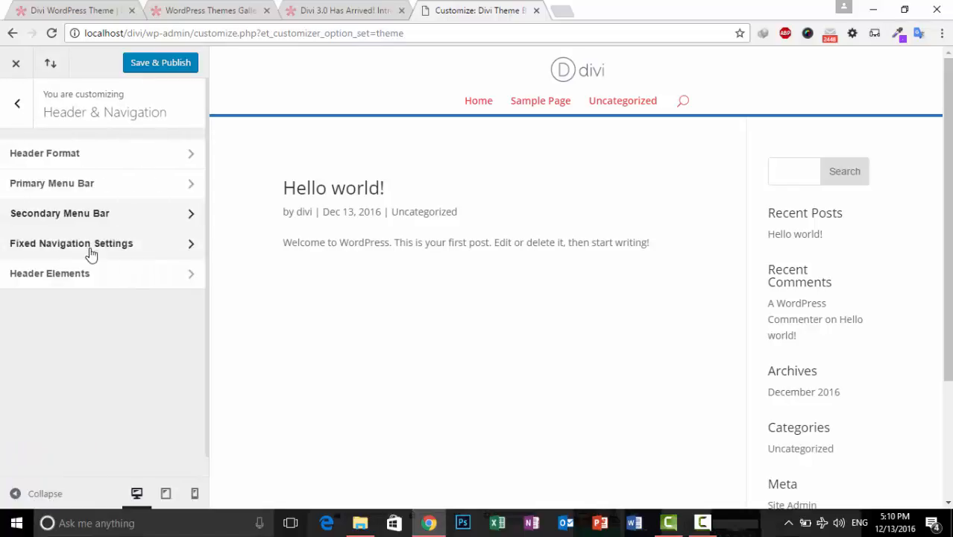
Step: In Fixed Navigation Settings, try hiding the logo image, show it again, and set the fixed menu height to 85
{"action": "left_click", "coordinate": [93, 244]}
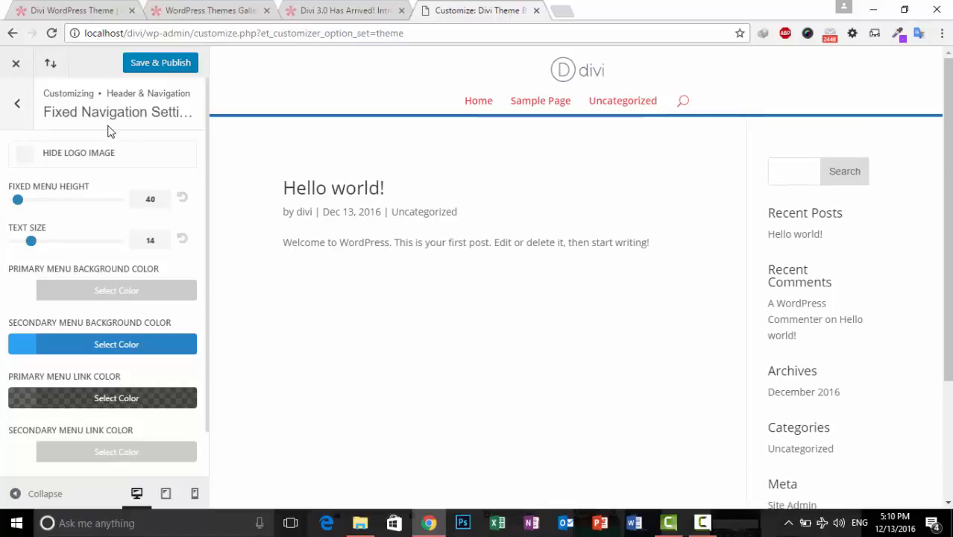
{"action": "left_click", "coordinate": [57, 153]}
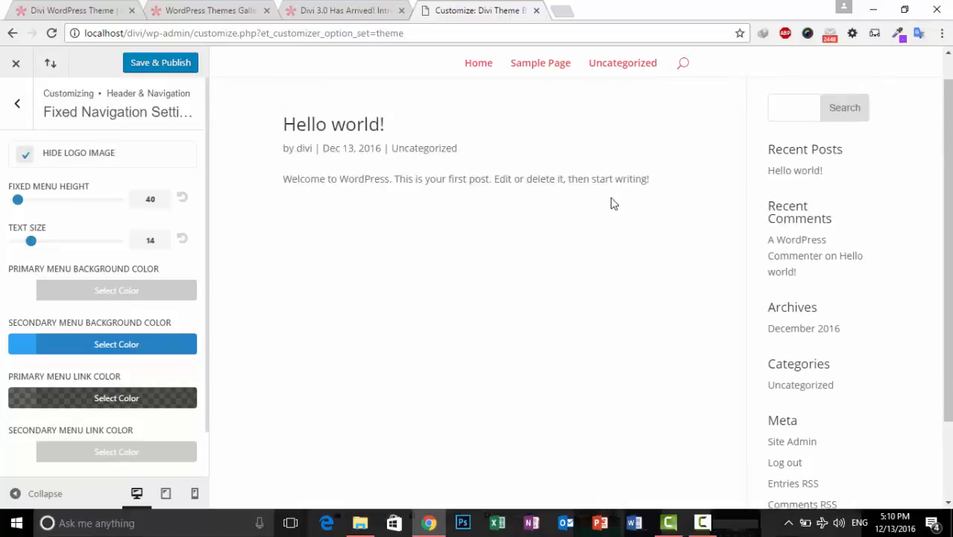
{"action": "left_click", "coordinate": [61, 154]}
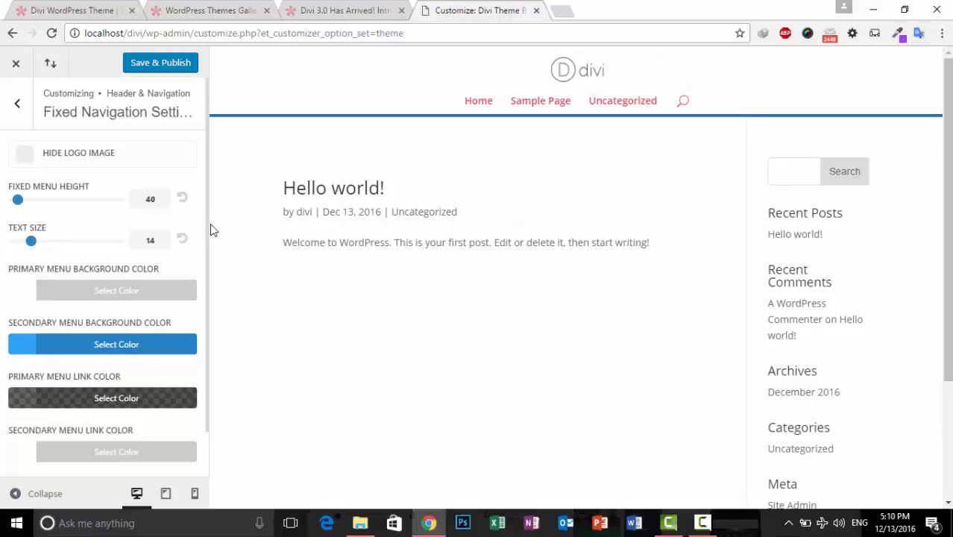
{"action": "left_click_drag", "start_coordinate": [17, 200], "coordinate": [38, 205]}
{"action": "scroll", "coordinate": [541, 197], "scroll_direction": "down", "scroll_amount": 3}
{"action": "scroll", "coordinate": [540, 197], "scroll_direction": "up", "scroll_amount": 2}
{"action": "scroll", "coordinate": [541, 197], "scroll_direction": "up", "scroll_amount": 1}
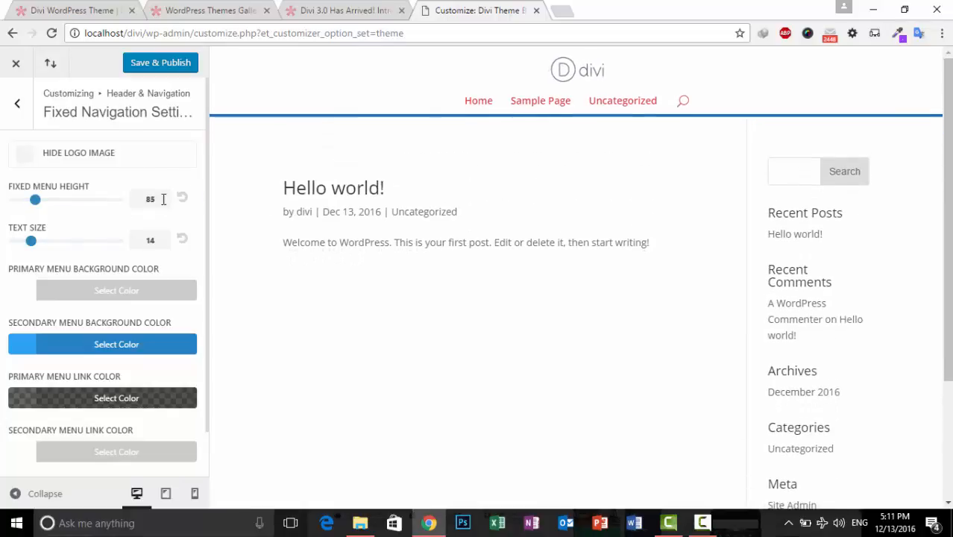
{"action": "scroll", "coordinate": [140, 332], "scroll_direction": "down", "scroll_amount": 1}
{"action": "scroll", "coordinate": [119, 283], "scroll_direction": "up", "scroll_amount": 1}
{"action": "left_click", "coordinate": [22, 104]}
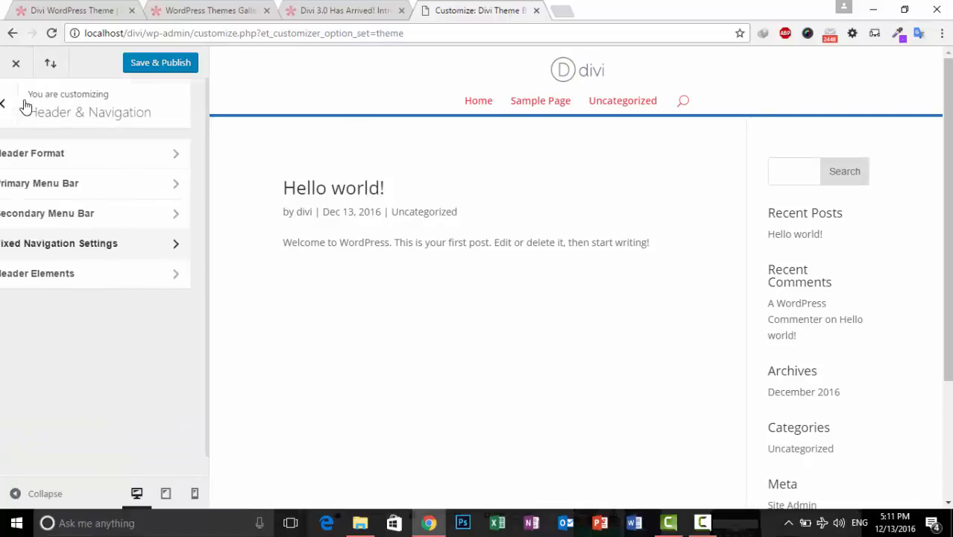
Step: Enable social icons in the Header Elements settings and check the site preview
{"action": "left_click", "coordinate": [128, 282]}
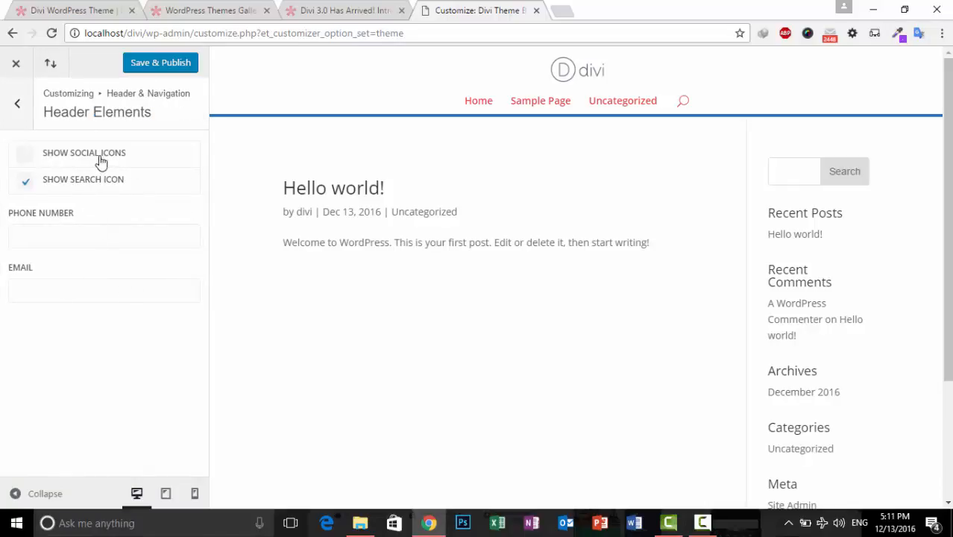
{"action": "left_click", "coordinate": [103, 161]}
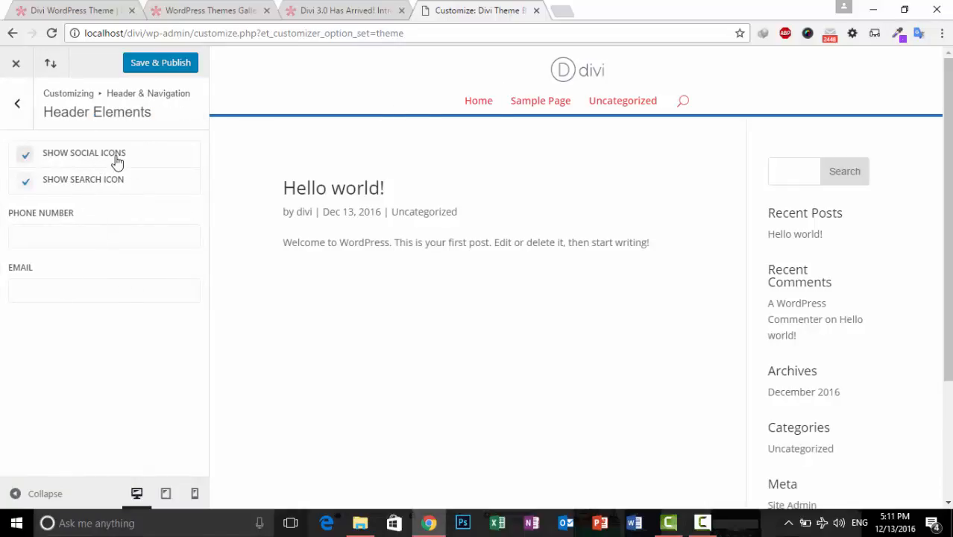
{"action": "scroll", "coordinate": [642, 224], "scroll_direction": "down", "scroll_amount": 3}
{"action": "scroll", "coordinate": [504, 309], "scroll_direction": "up", "scroll_amount": 3}
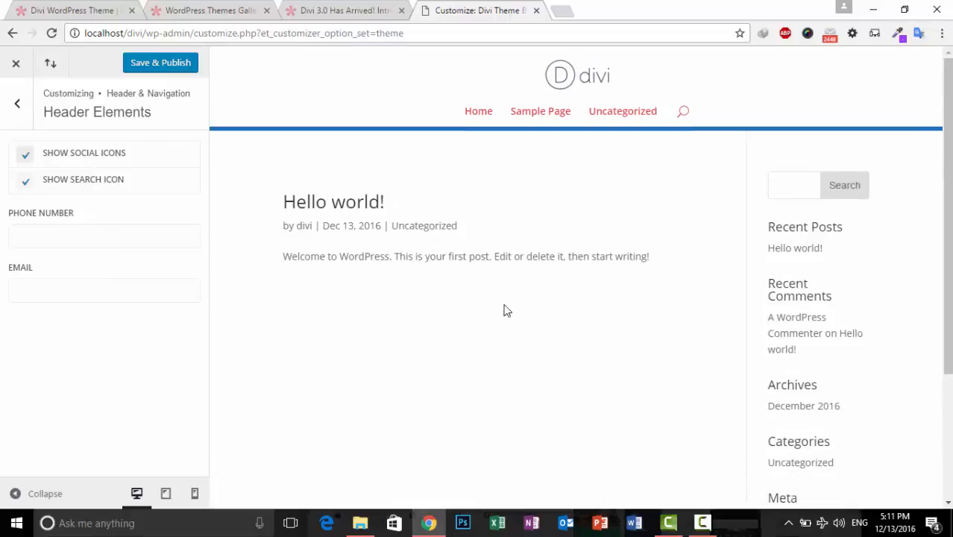
Step: Fill in the header's phone number and email address, and publish the changes
{"action": "left_click", "coordinate": [78, 234]}
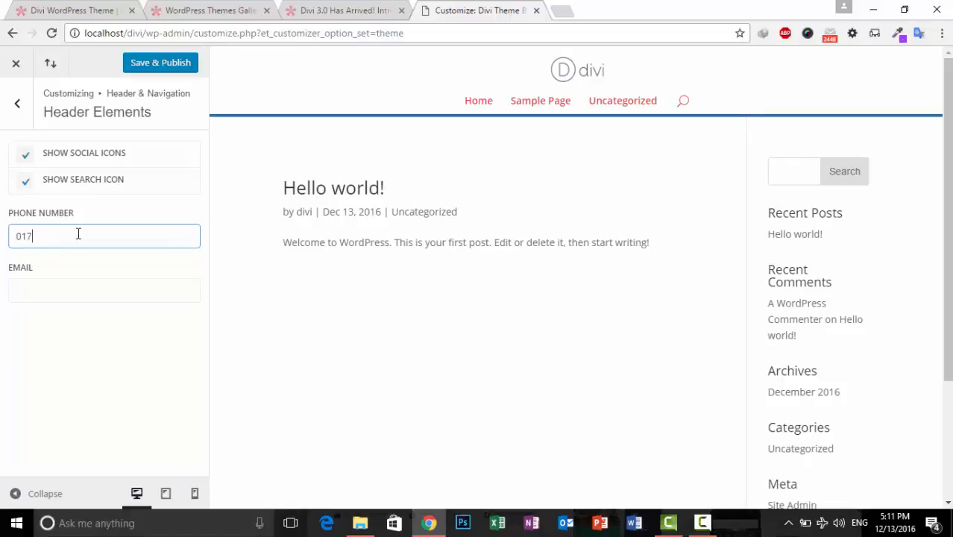
{"action": "type", "text": "017444444"}
{"action": "left_click", "coordinate": [49, 290]}
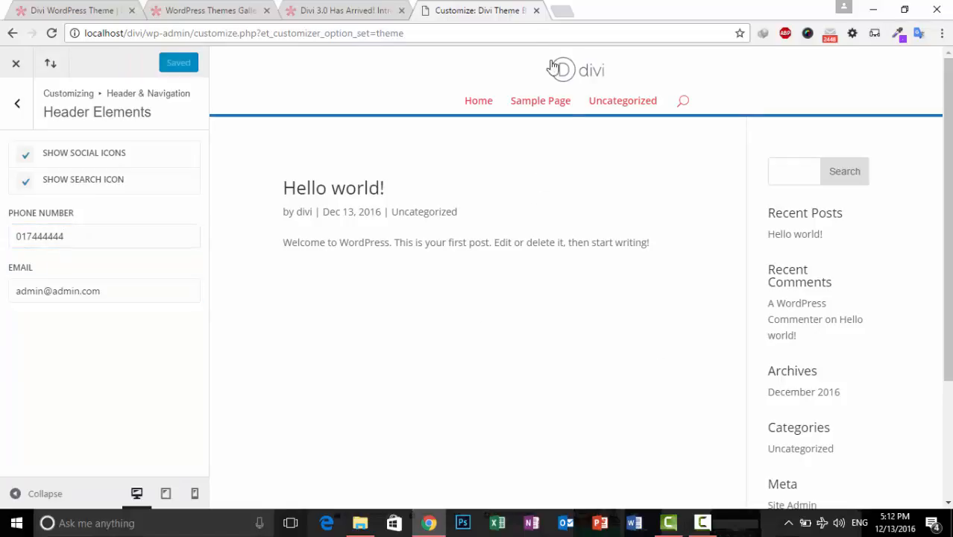
Step: Reload the customizer page and reopen the Header Elements settings of Header & Navigation
{"action": "left_click", "coordinate": [520, 36]}
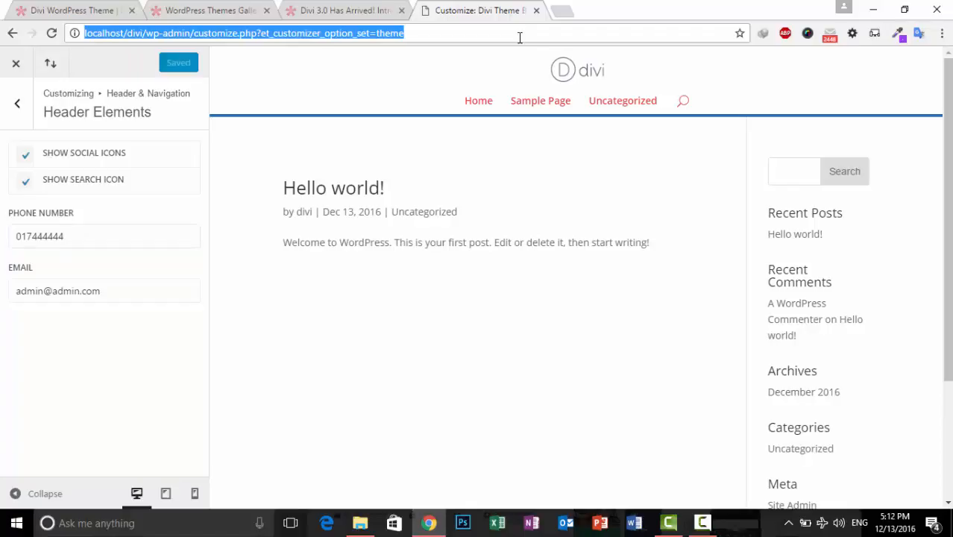
{"action": "key", "text": "Return"}
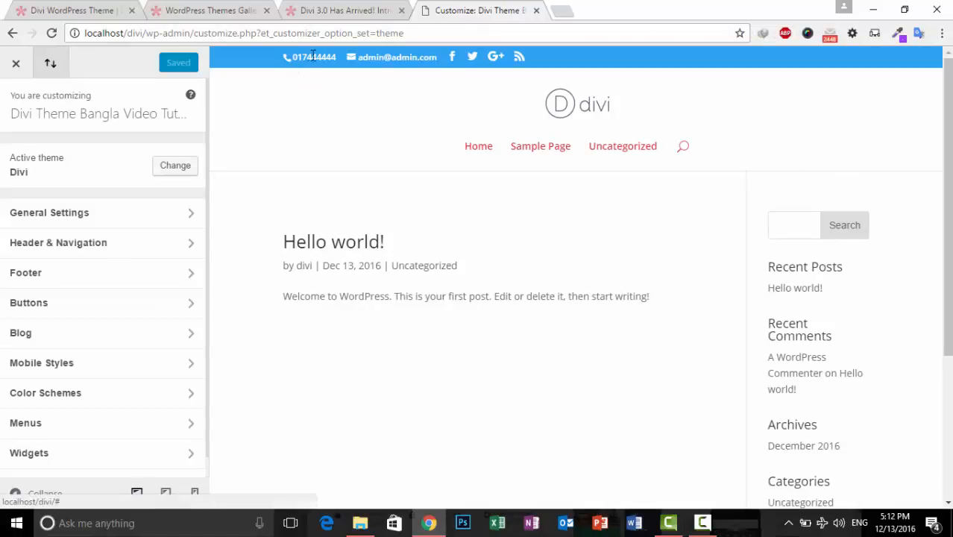
{"action": "left_click", "coordinate": [112, 244]}
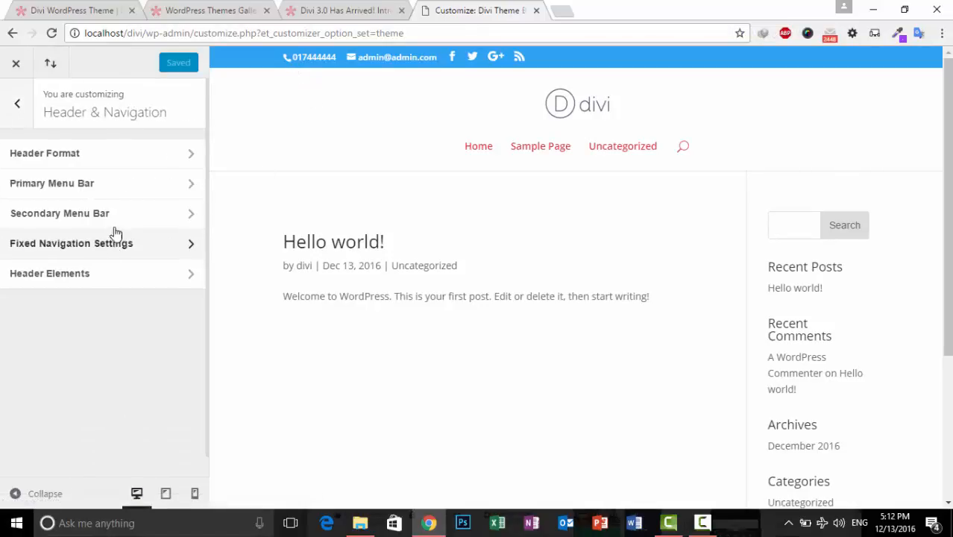
{"action": "left_click", "coordinate": [106, 276]}
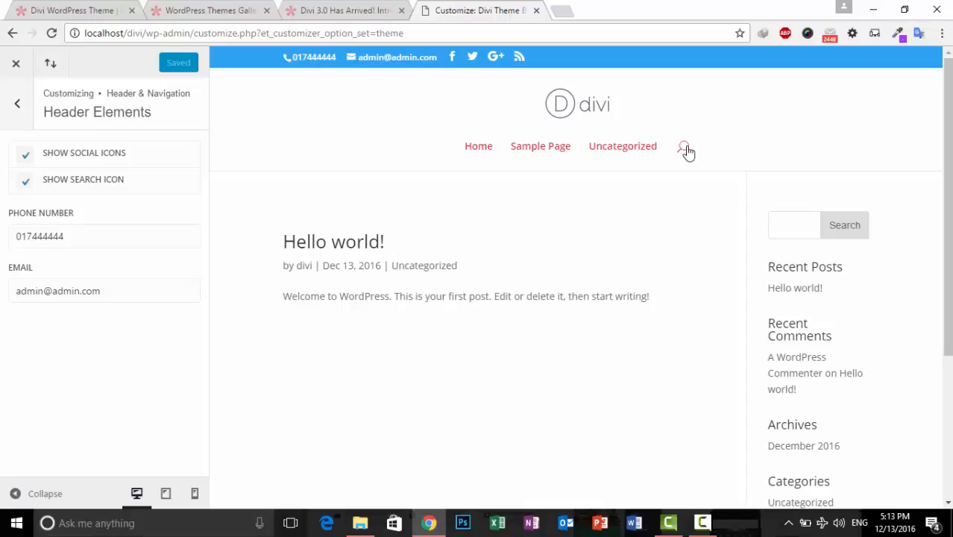
Step: Toggle the header's search icon, try the search field in the preview, and leave the icon disabled
{"action": "left_click", "coordinate": [29, 184]}
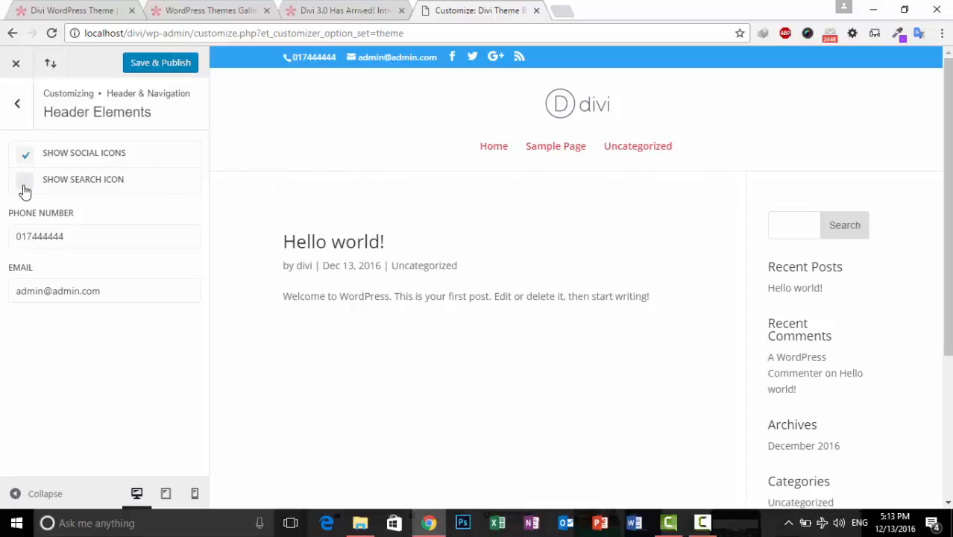
{"action": "left_click", "coordinate": [24, 190]}
{"action": "left_click", "coordinate": [686, 149]}
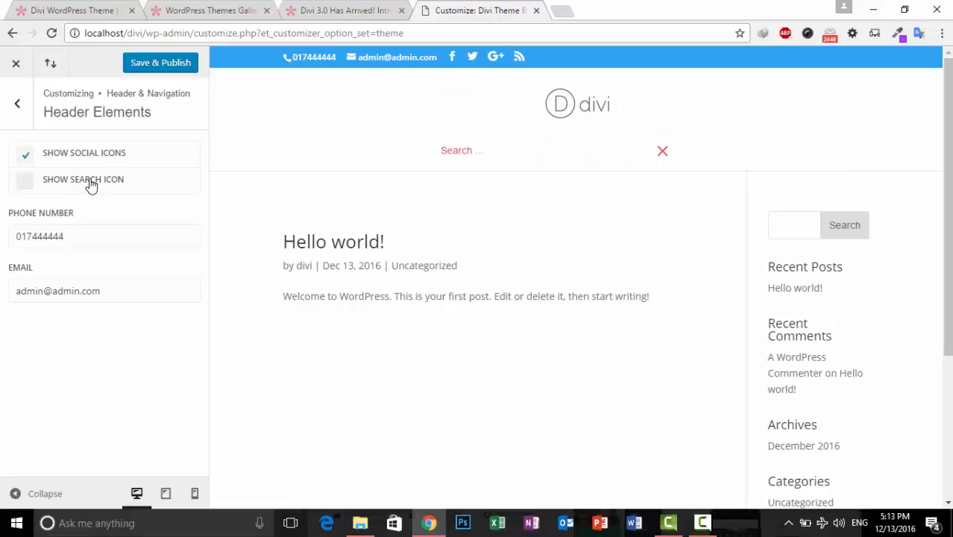
{"action": "left_click", "coordinate": [661, 154]}
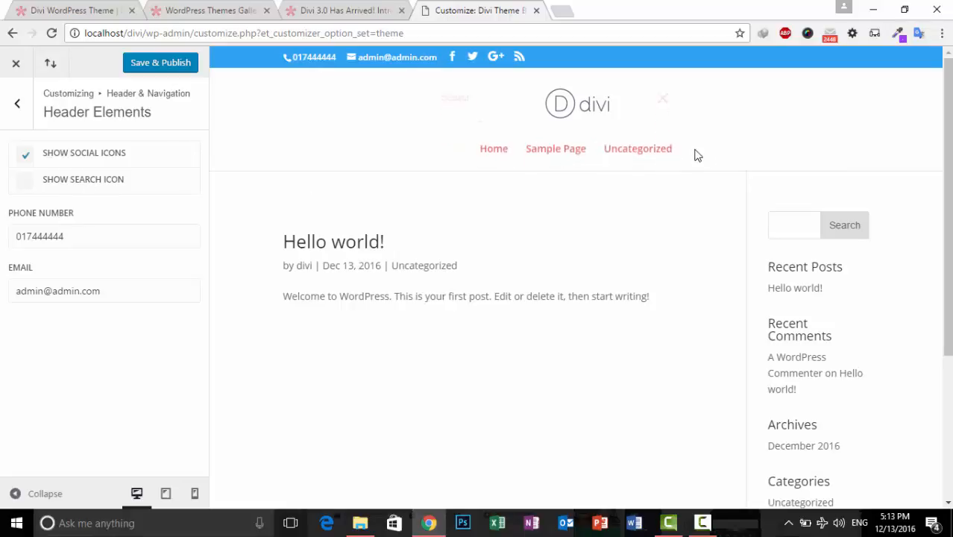
Step: Highlight the header's phone number and email entries, and turn off the social icons
{"action": "left_click_drag", "start_coordinate": [67, 235], "coordinate": [16, 235]}
{"action": "left_click_drag", "start_coordinate": [93, 292], "coordinate": [14, 293]}
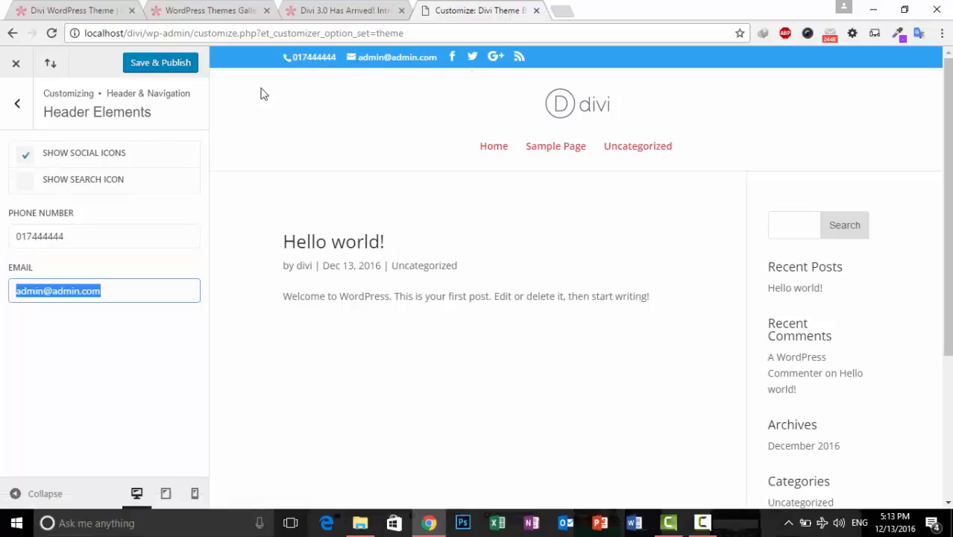
{"action": "left_click", "coordinate": [25, 157]}
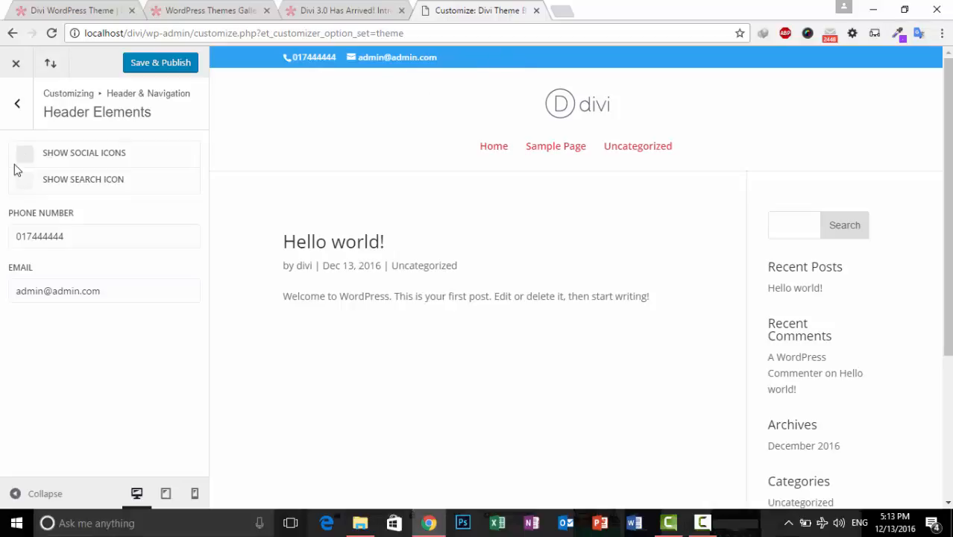
Step: Turn the header's social icons and search icon back on and return to the main customizer sections
{"action": "left_click", "coordinate": [25, 181]}
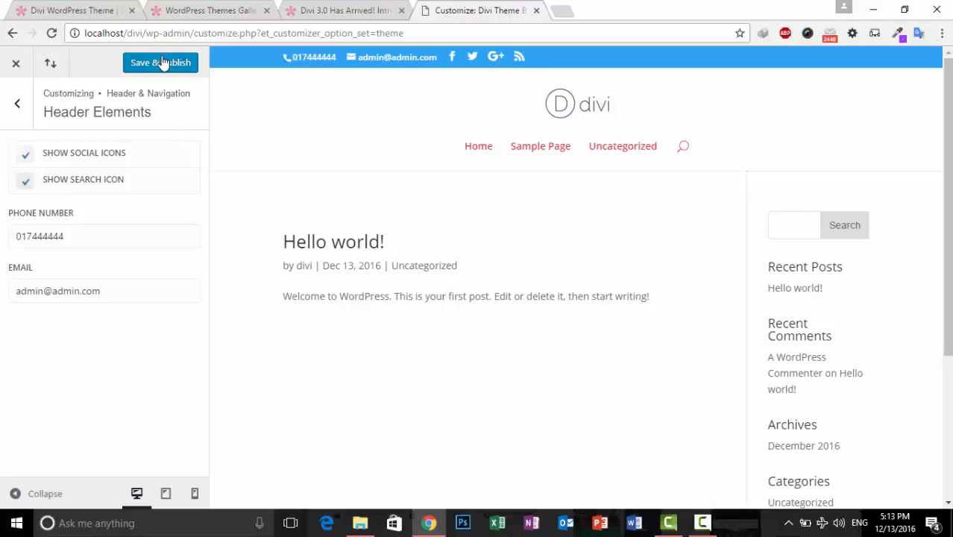
{"action": "left_click", "coordinate": [28, 117]}
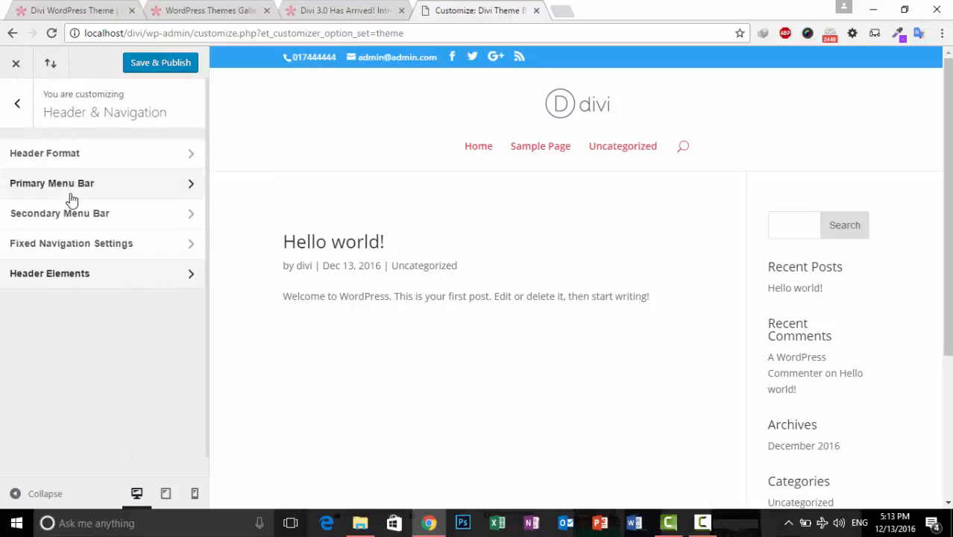
{"action": "left_click", "coordinate": [17, 103]}
Step: Set the footer's column layout to two equal columns
{"action": "left_click", "coordinate": [93, 274]}
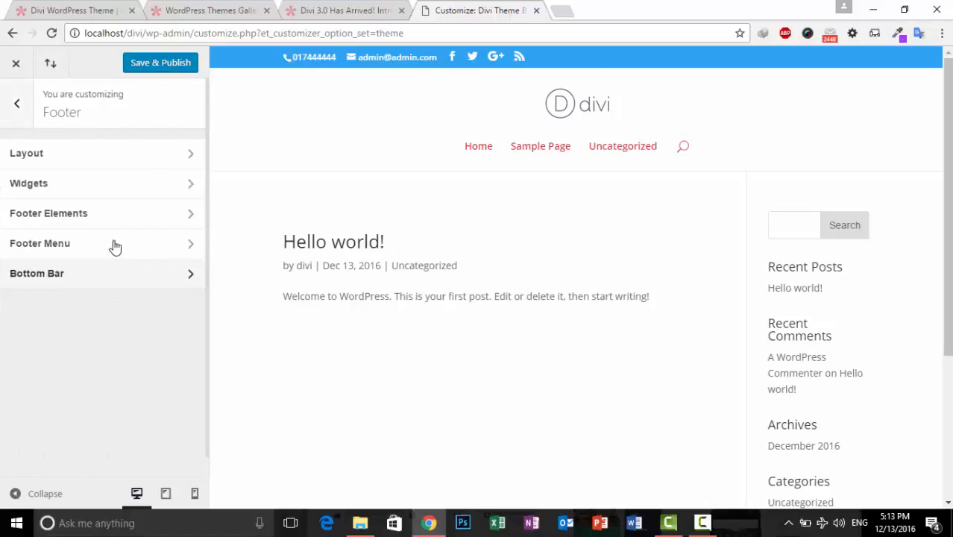
{"action": "left_click", "coordinate": [130, 155]}
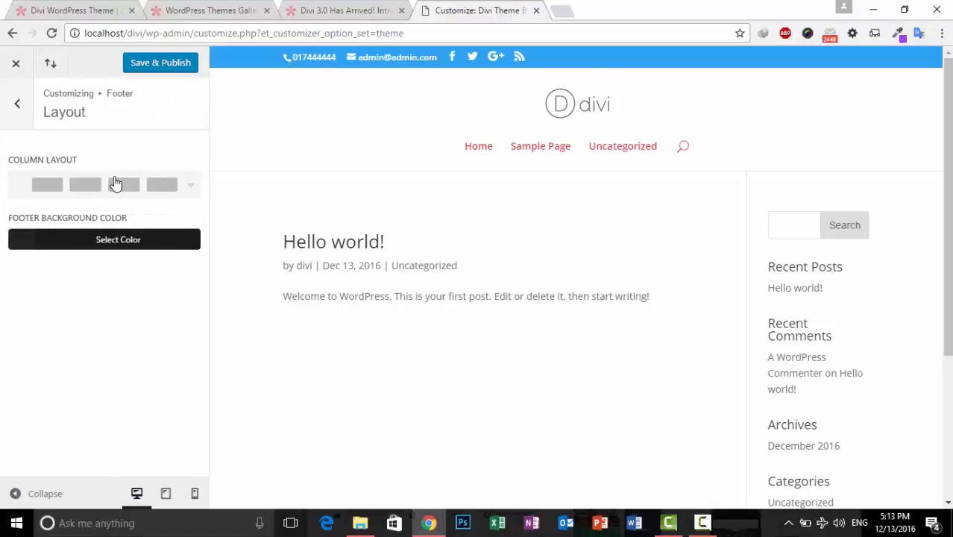
{"action": "left_click", "coordinate": [114, 188]}
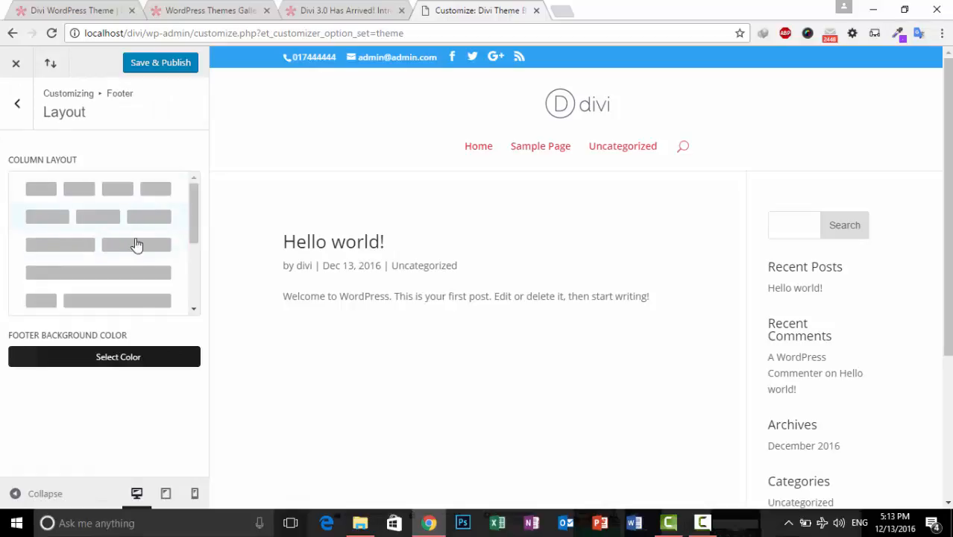
{"action": "scroll", "coordinate": [149, 282], "scroll_direction": "down", "scroll_amount": 2}
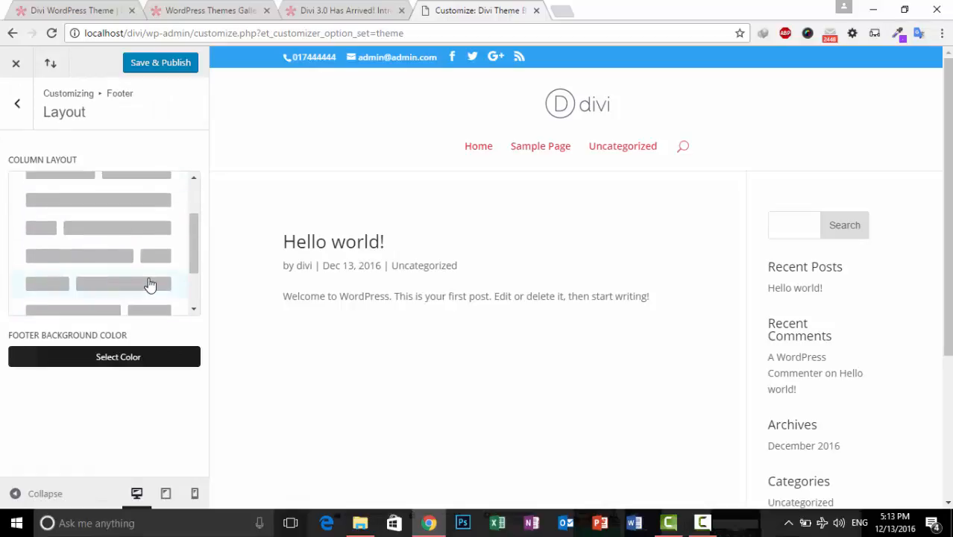
{"action": "scroll", "coordinate": [149, 284], "scroll_direction": "up", "scroll_amount": 3}
{"action": "scroll", "coordinate": [511, 299], "scroll_direction": "down", "scroll_amount": 3}
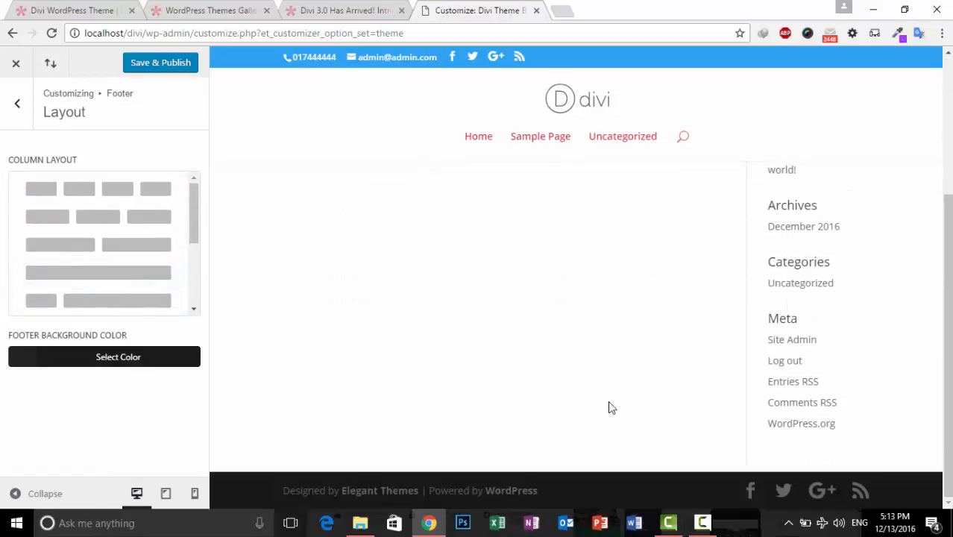
{"action": "left_click", "coordinate": [128, 249]}
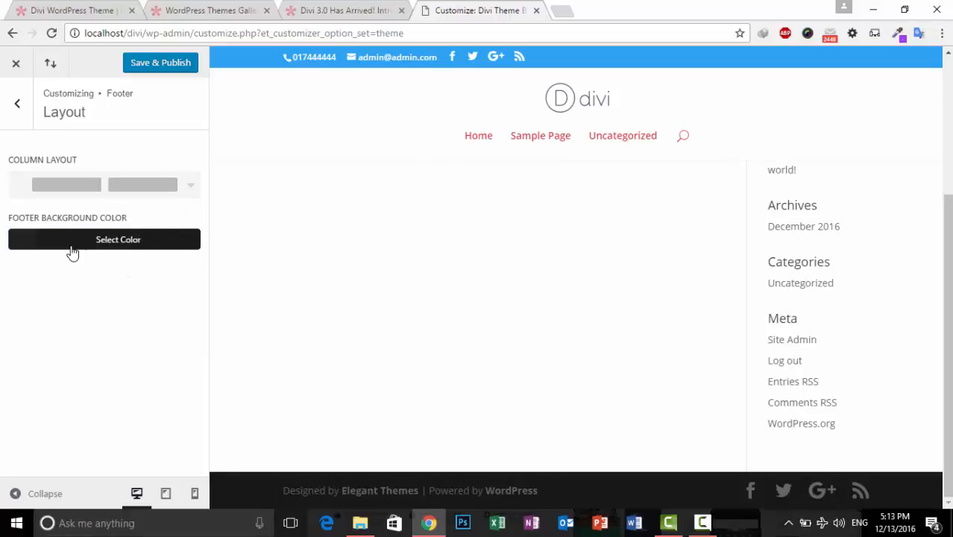
Step: Set the footer background color to white (#ffffff) and return to the Footer sections
{"action": "left_click", "coordinate": [31, 251]}
{"action": "left_click", "coordinate": [109, 381]}
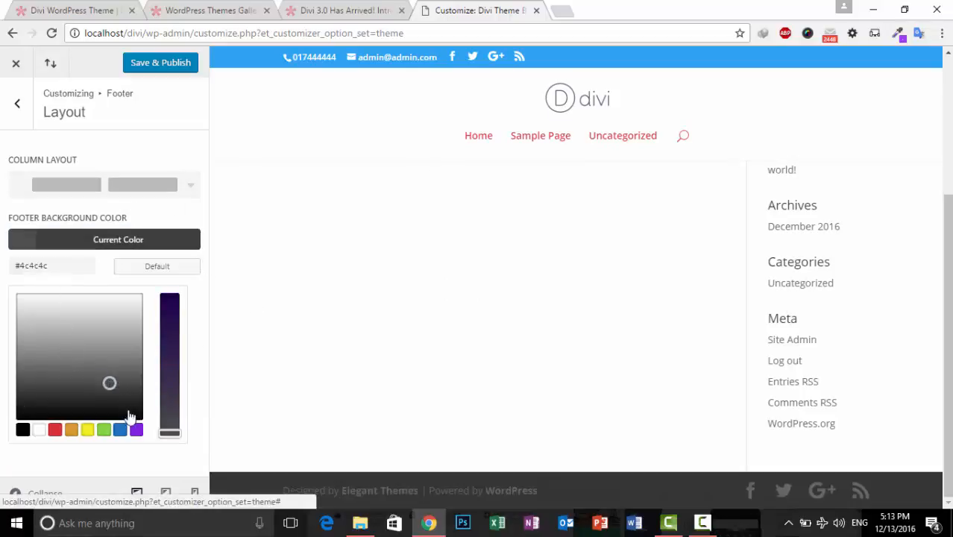
{"action": "left_click", "coordinate": [120, 429]}
{"action": "left_click_drag", "start_coordinate": [98, 385], "coordinate": [20, 300]}
{"action": "left_click", "coordinate": [41, 431]}
{"action": "left_click_drag", "start_coordinate": [83, 296], "coordinate": [109, 284]}
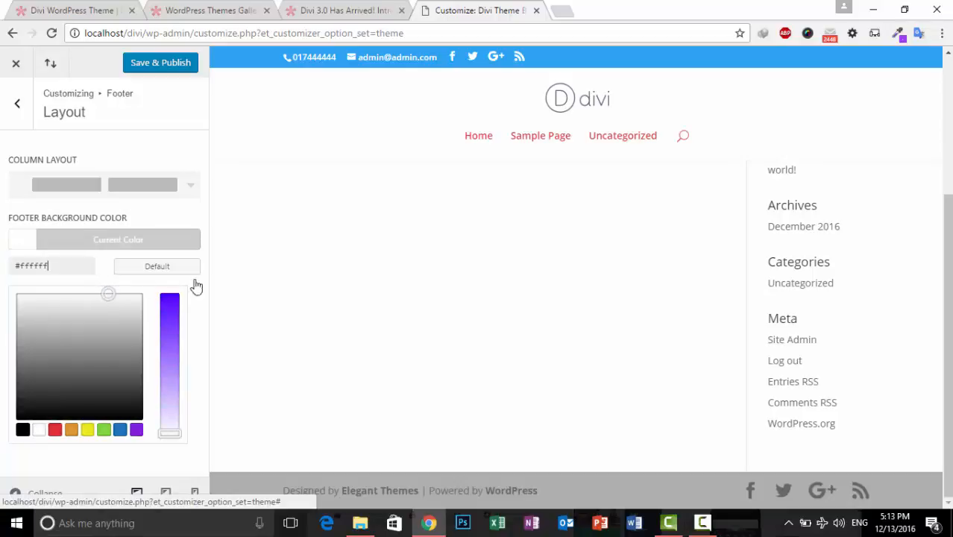
{"action": "left_click", "coordinate": [30, 124]}
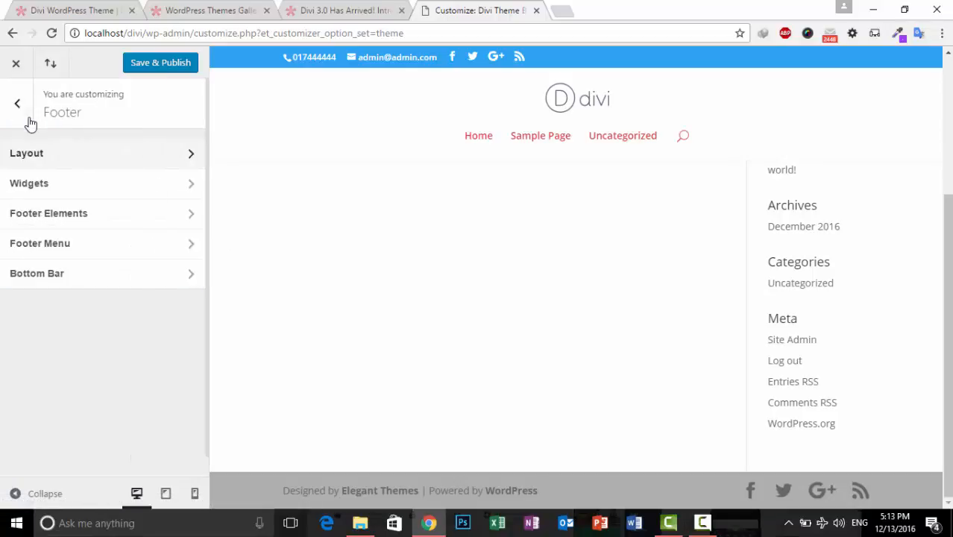
Step: Review the footer's Widgets settings for text sizes, font styles and widget colors
{"action": "left_click", "coordinate": [100, 196]}
{"action": "scroll", "coordinate": [93, 239], "scroll_direction": "down", "scroll_amount": 1}
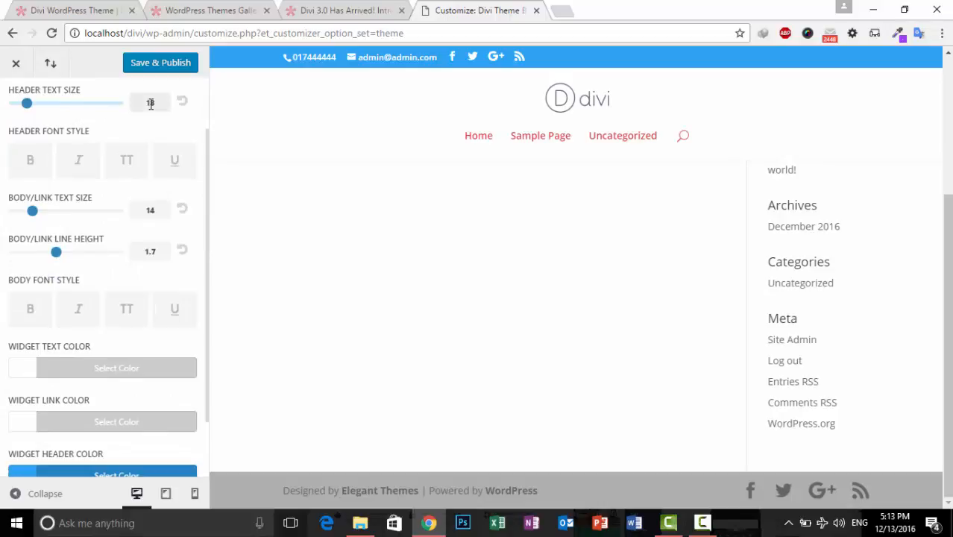
{"action": "scroll", "coordinate": [95, 245], "scroll_direction": "down", "scroll_amount": 1}
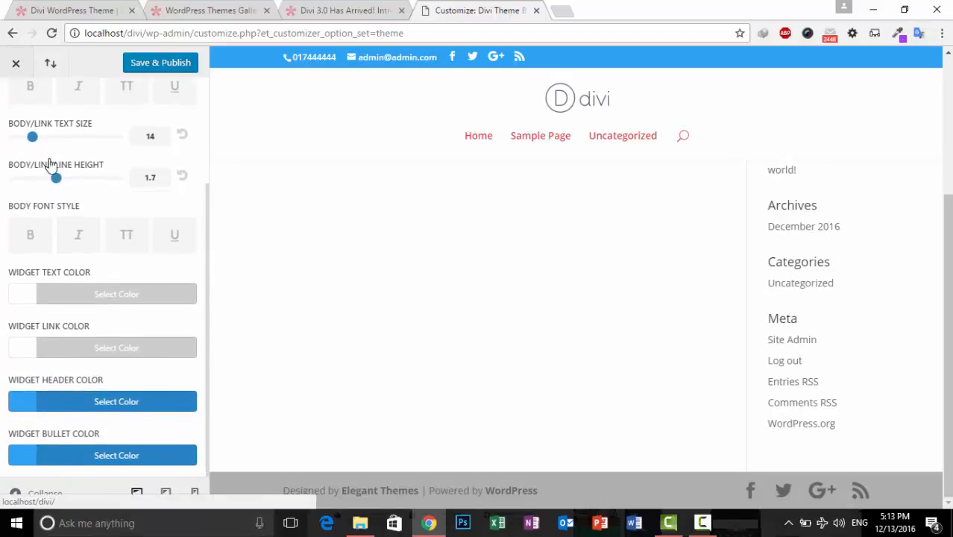
{"action": "scroll", "coordinate": [30, 134], "scroll_direction": "up", "scroll_amount": 2}
{"action": "left_click", "coordinate": [13, 111]}
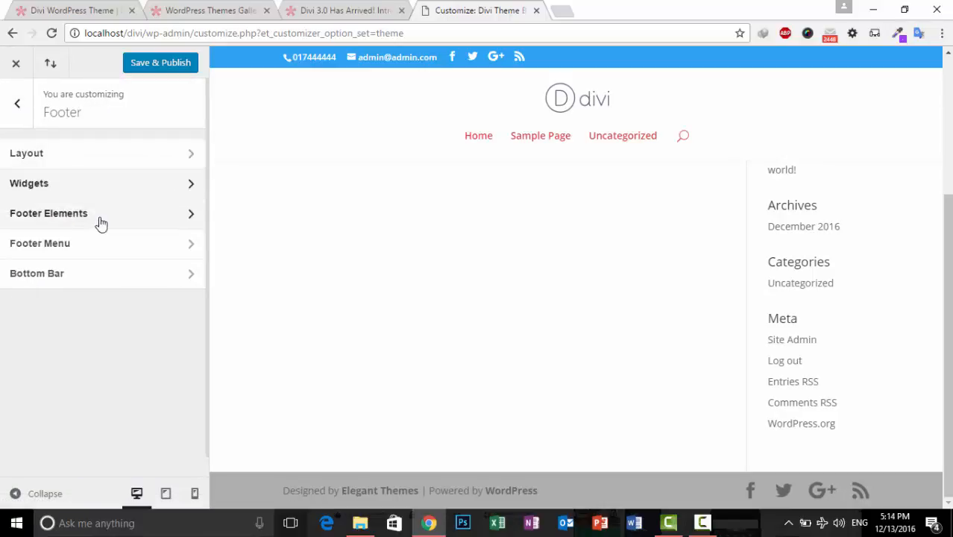
Step: Switch the footer's social icons off and back on, and view the Footer Menu settings
{"action": "left_click", "coordinate": [101, 216]}
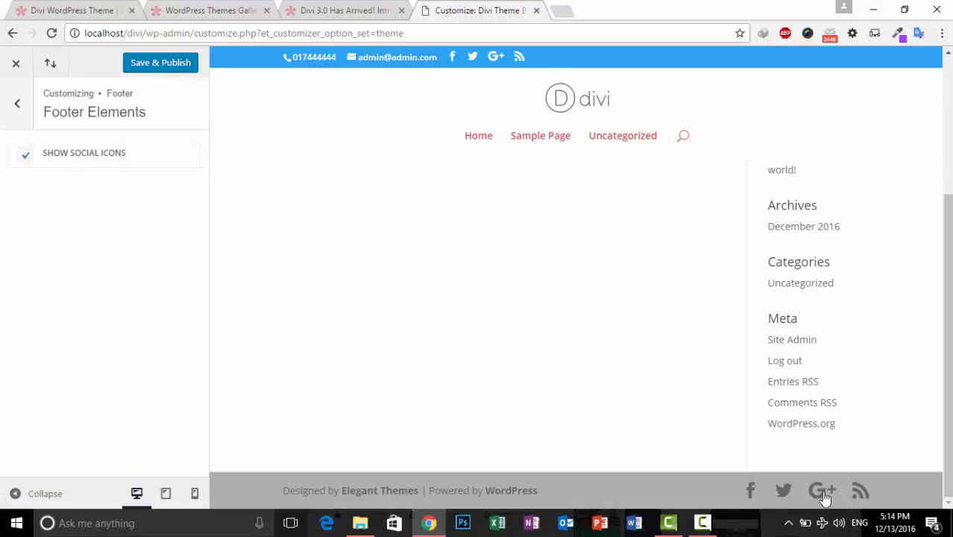
{"action": "left_click", "coordinate": [78, 163]}
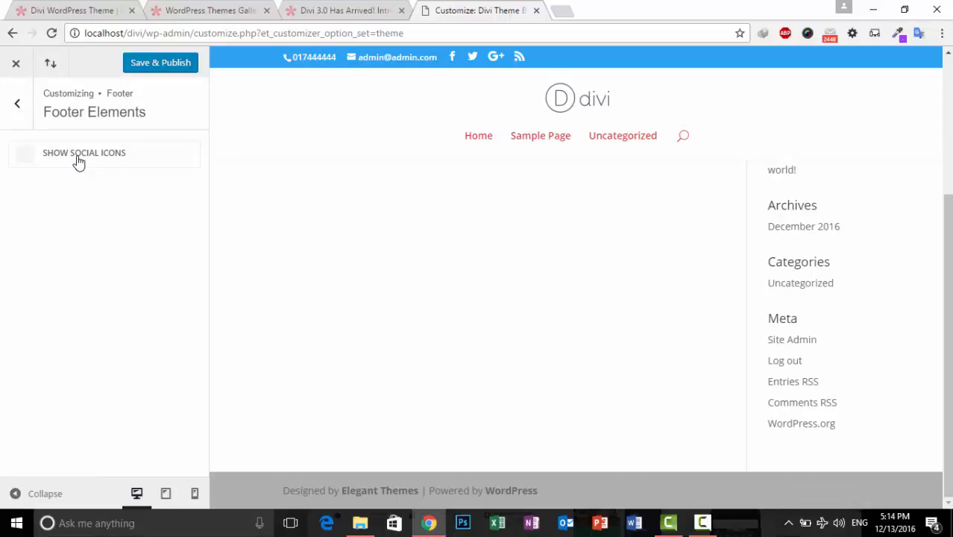
{"action": "left_click", "coordinate": [78, 163]}
{"action": "left_click", "coordinate": [25, 109]}
{"action": "left_click", "coordinate": [94, 244]}
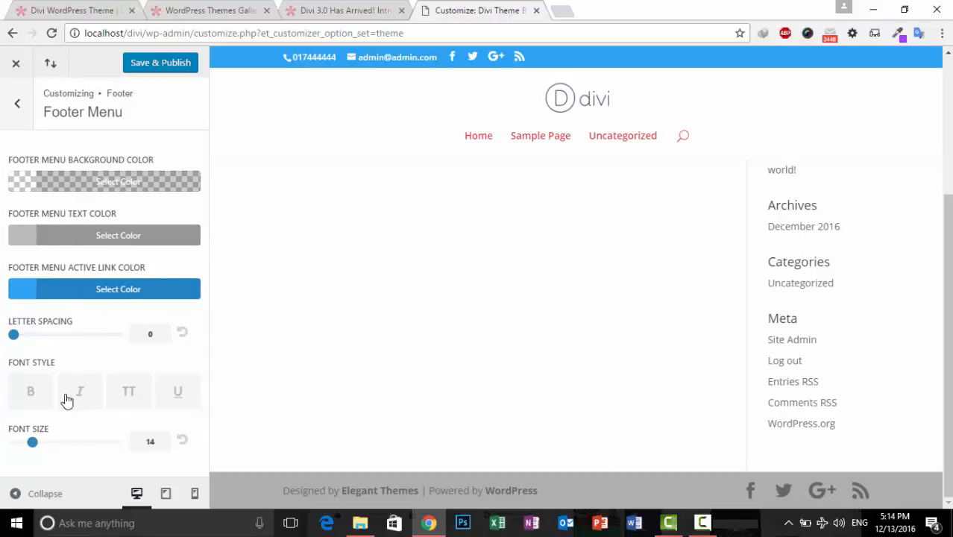
{"action": "left_click", "coordinate": [15, 104]}
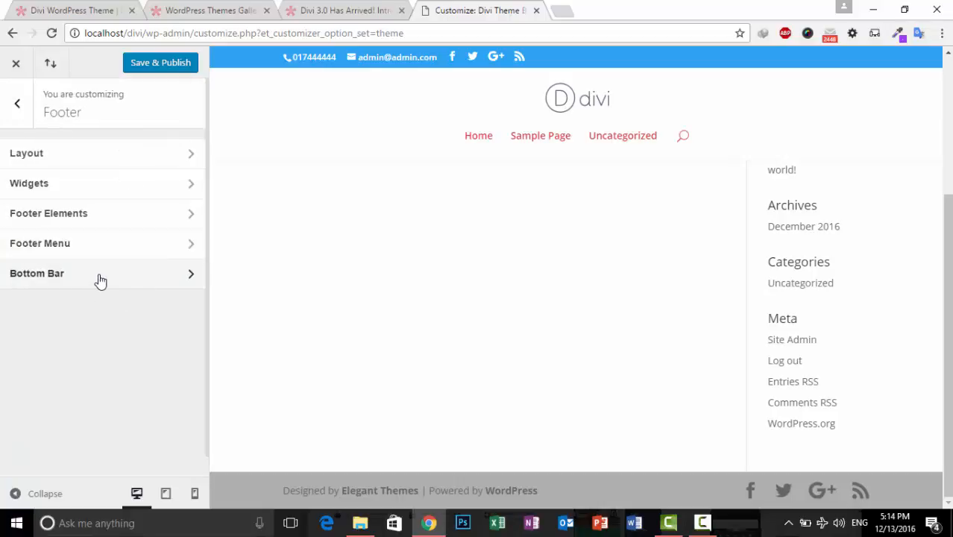
Step: Open the footer's Bottom Bar settings and switch the footer credits off and back on
{"action": "left_click", "coordinate": [100, 280]}
{"action": "scroll", "coordinate": [117, 370], "scroll_direction": "down", "scroll_amount": 2}
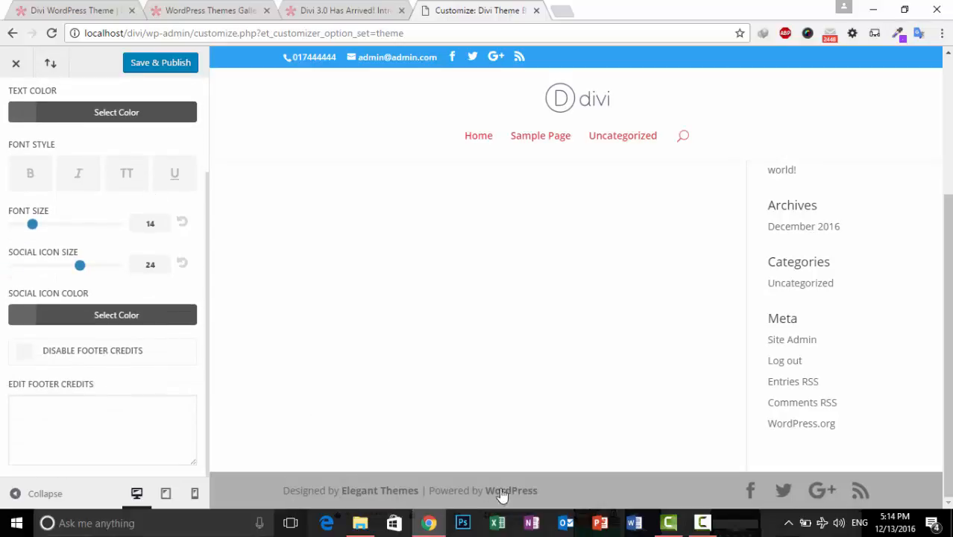
{"action": "left_click", "coordinate": [77, 358]}
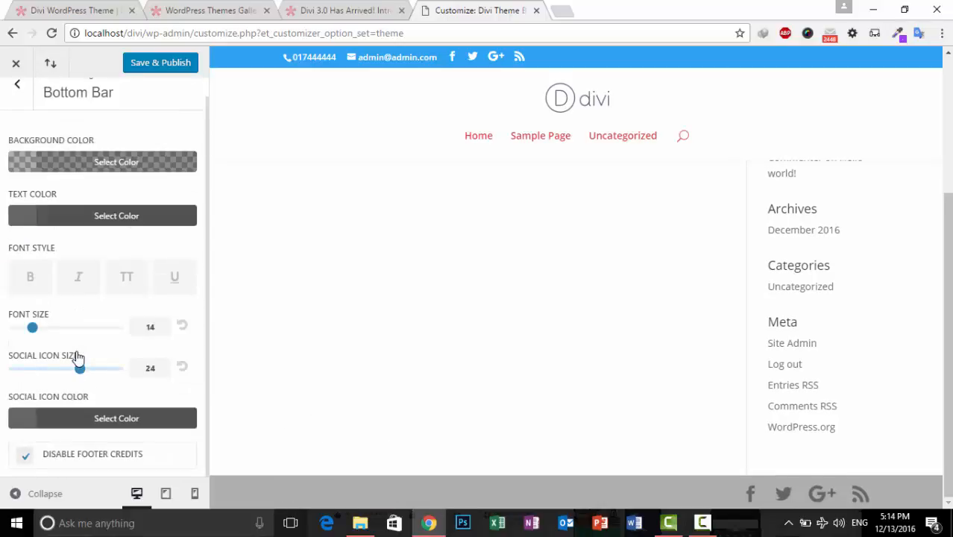
{"action": "left_click", "coordinate": [85, 460]}
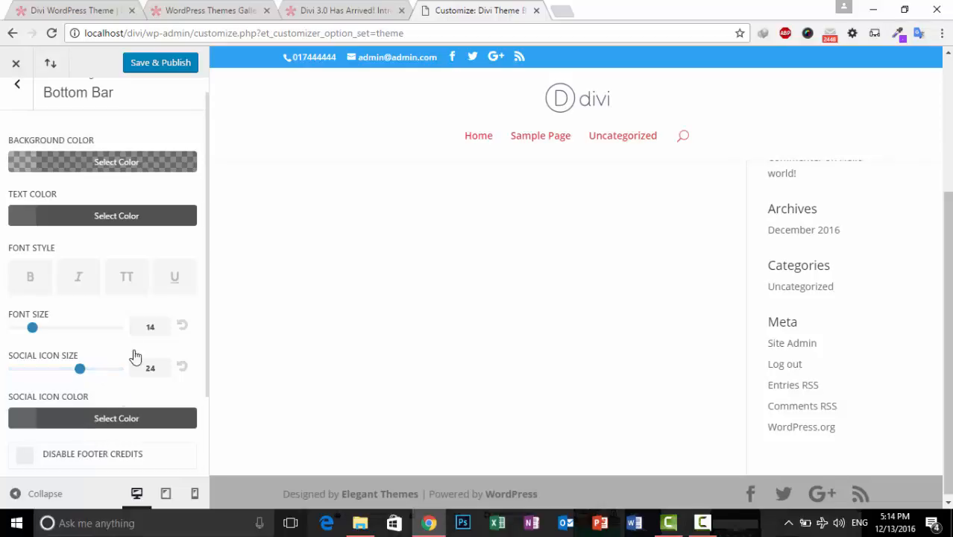
Step: Set the footer credits text to "2016 - Salman Creation" and test hiding and showing the credits
{"action": "scroll", "coordinate": [120, 418], "scroll_direction": "down", "scroll_amount": 2}
{"action": "left_click", "coordinate": [86, 417]}
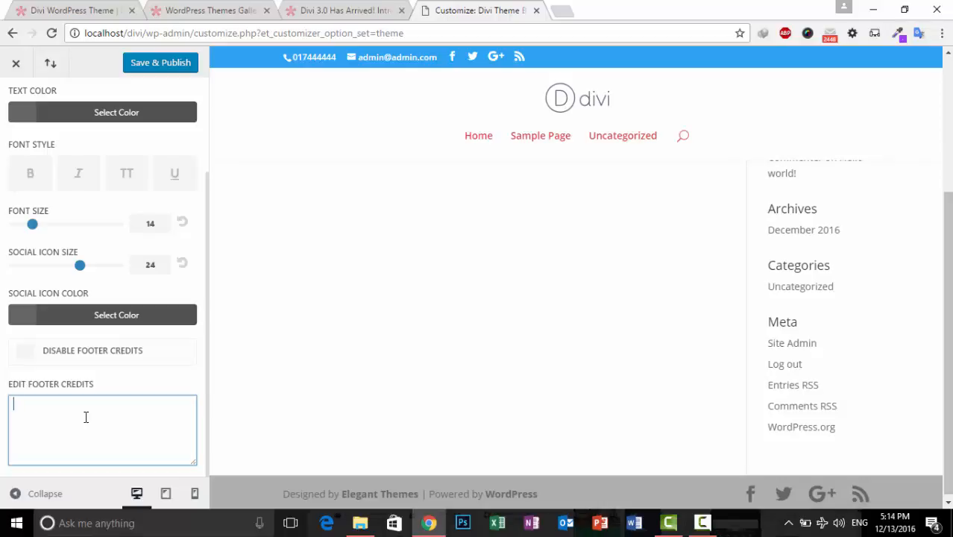
{"action": "type", "text": "Salman Creation"}
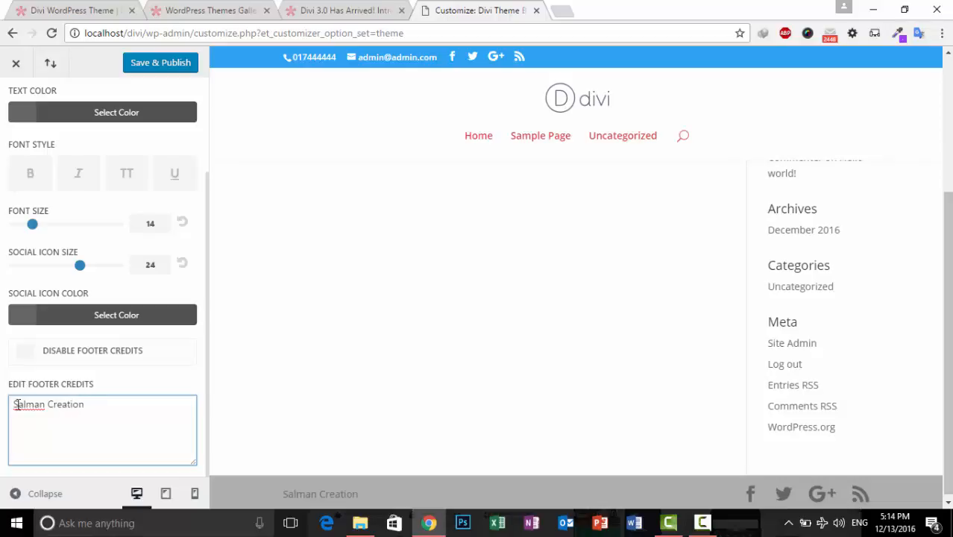
{"action": "type", "text": "2016"}
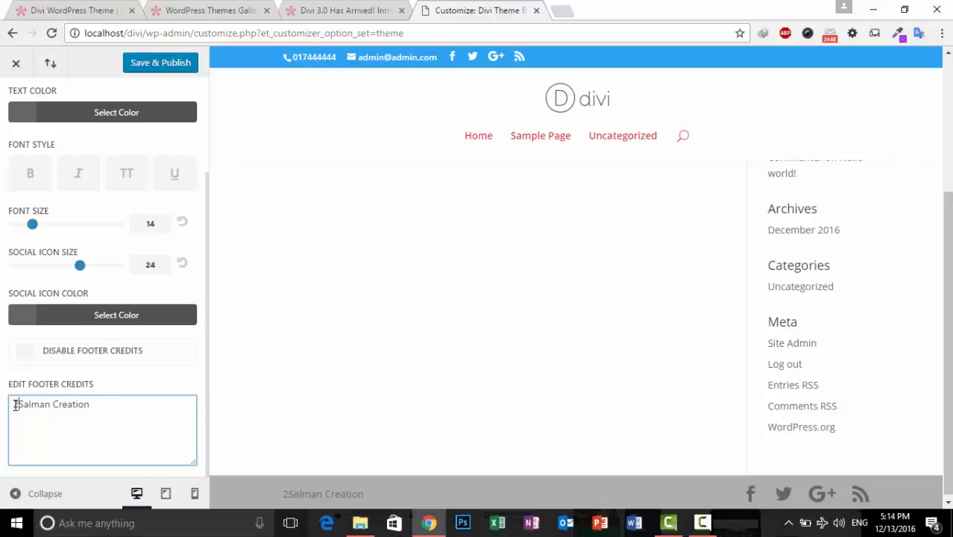
{"action": "type", "text": " -"}
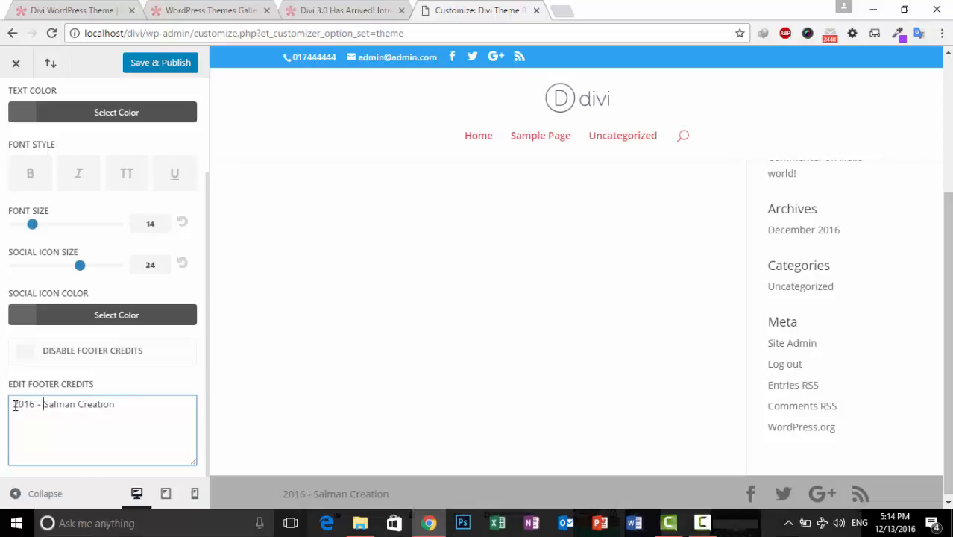
{"action": "left_click", "coordinate": [107, 354]}
{"action": "left_click", "coordinate": [118, 455]}
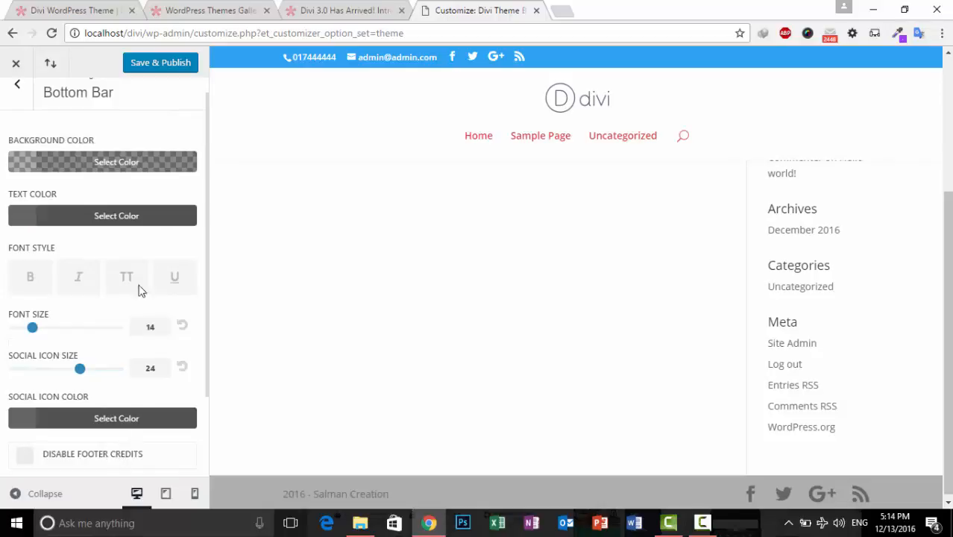
Step: Try several bottom bar background colors, settle on a translucent yellow, and leave the Bottom Bar settings
{"action": "scroll", "coordinate": [136, 405], "scroll_direction": "down", "scroll_amount": 2}
{"action": "scroll", "coordinate": [48, 123], "scroll_direction": "up", "scroll_amount": 3}
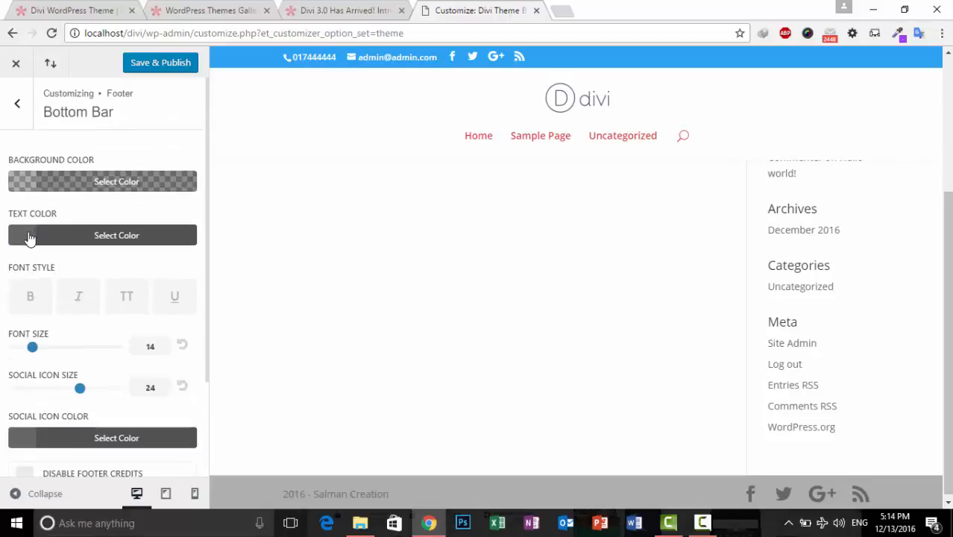
{"action": "left_click", "coordinate": [26, 183]}
{"action": "left_click", "coordinate": [66, 373]}
{"action": "left_click", "coordinate": [55, 372]}
{"action": "left_click_drag", "start_coordinate": [69, 323], "coordinate": [68, 265]}
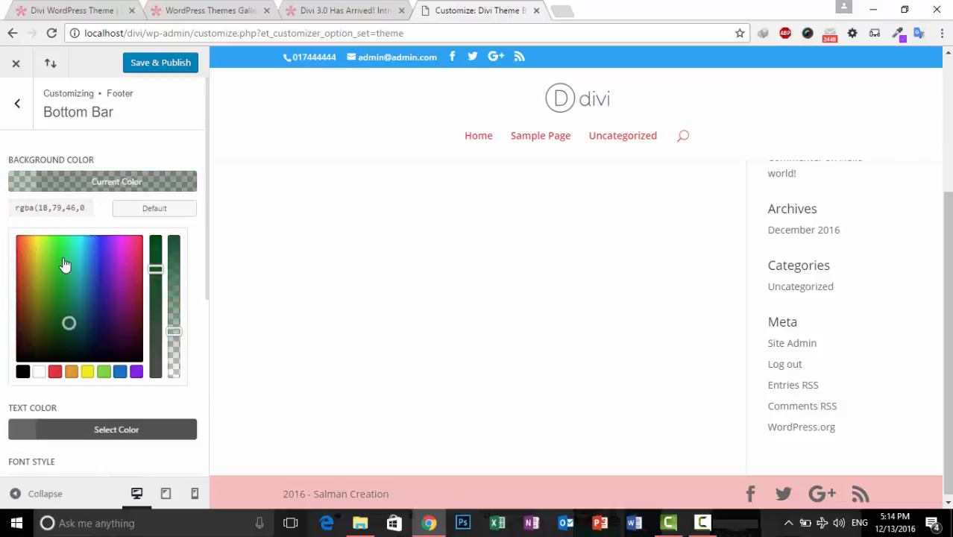
{"action": "left_click", "coordinate": [38, 239]}
{"action": "left_click", "coordinate": [15, 106]}
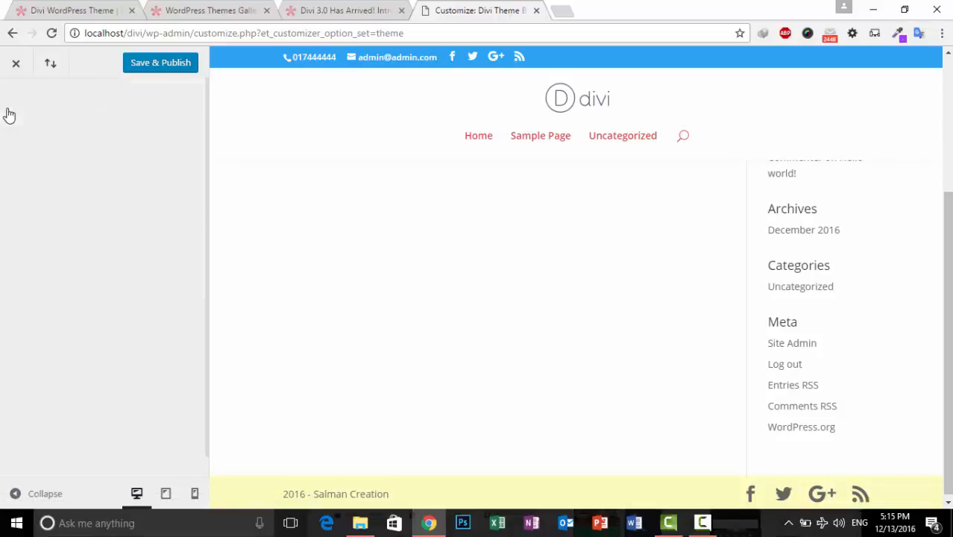
Step: View the Buttons Style settings under Buttons and return to the main customizer sections
{"action": "left_click", "coordinate": [15, 106]}
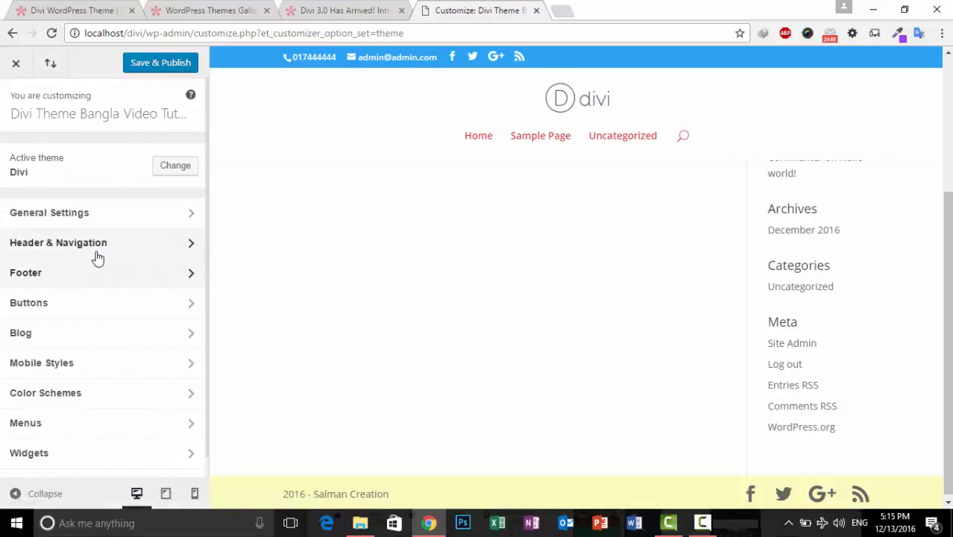
{"action": "left_click", "coordinate": [116, 289]}
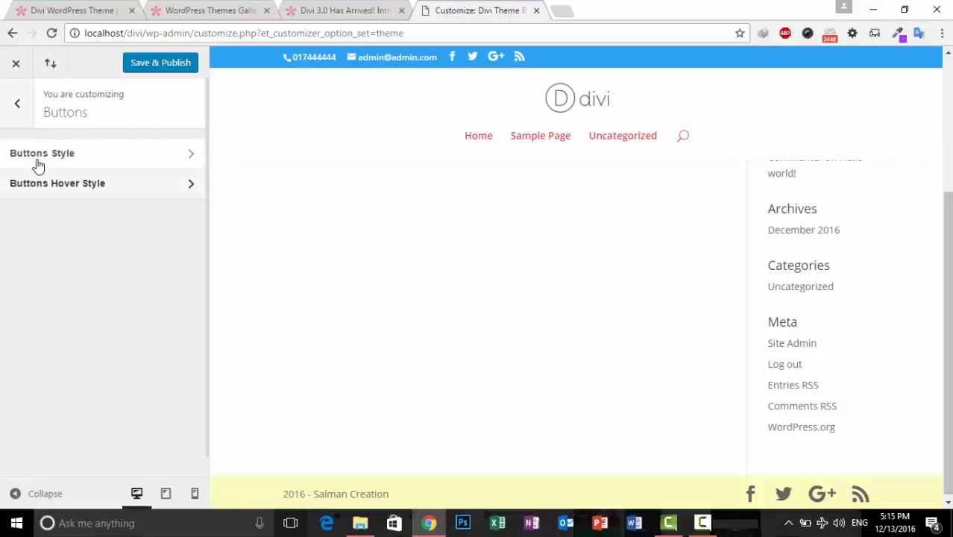
{"action": "left_click", "coordinate": [45, 161]}
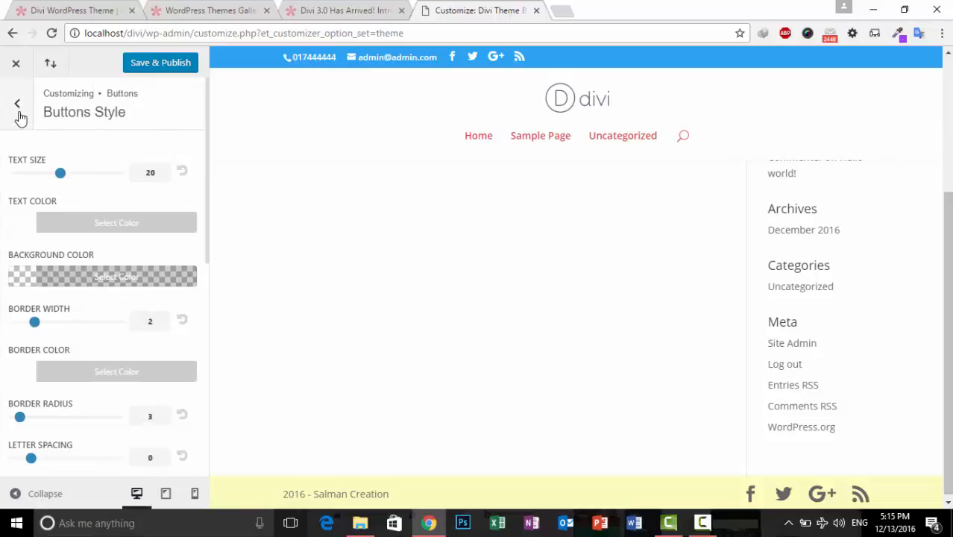
{"action": "left_click", "coordinate": [16, 106]}
{"action": "left_click", "coordinate": [15, 111]}
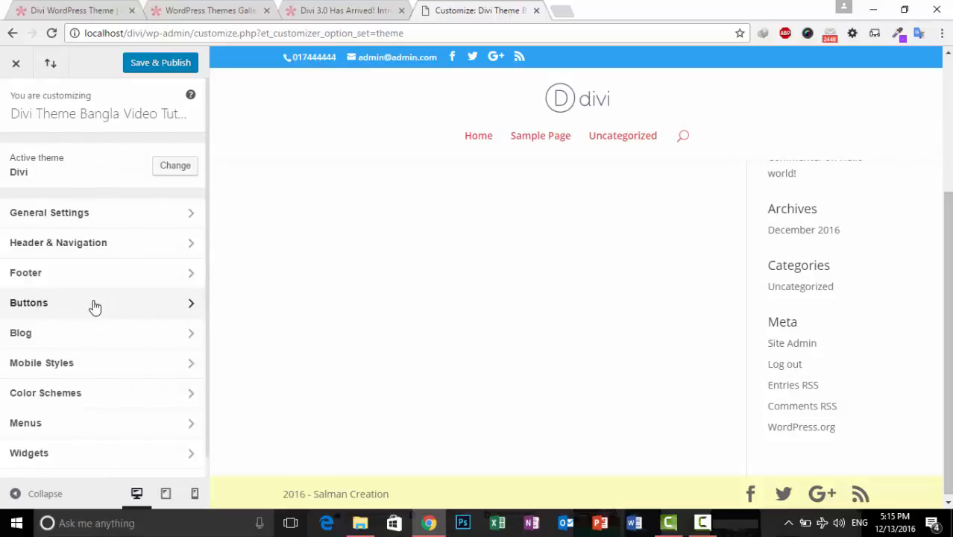
Step: Open the Blog section's Post settings and review the meta and header text options
{"action": "left_click", "coordinate": [66, 345]}
{"action": "left_click", "coordinate": [73, 162]}
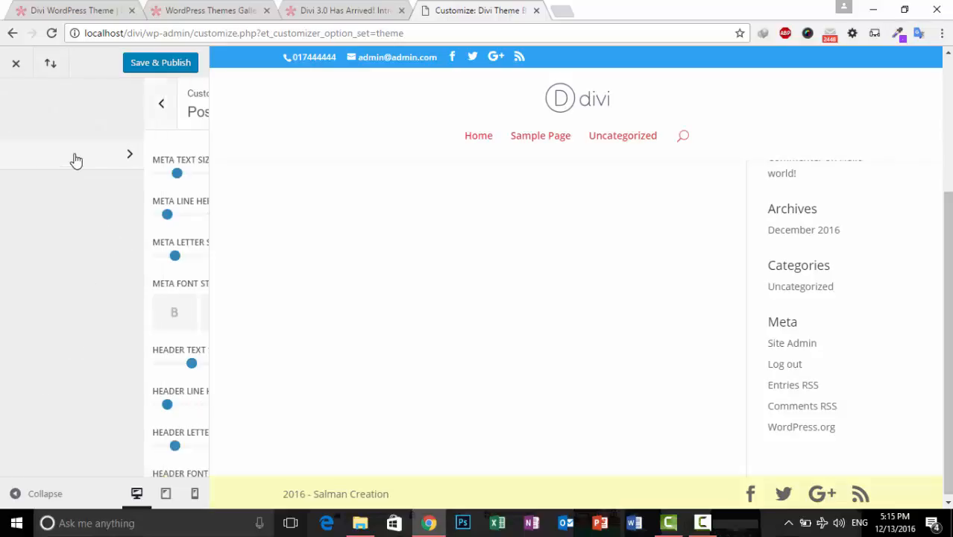
{"action": "scroll", "coordinate": [79, 334], "scroll_direction": "down", "scroll_amount": 1}
{"action": "scroll", "coordinate": [90, 415], "scroll_direction": "up", "scroll_amount": 1}
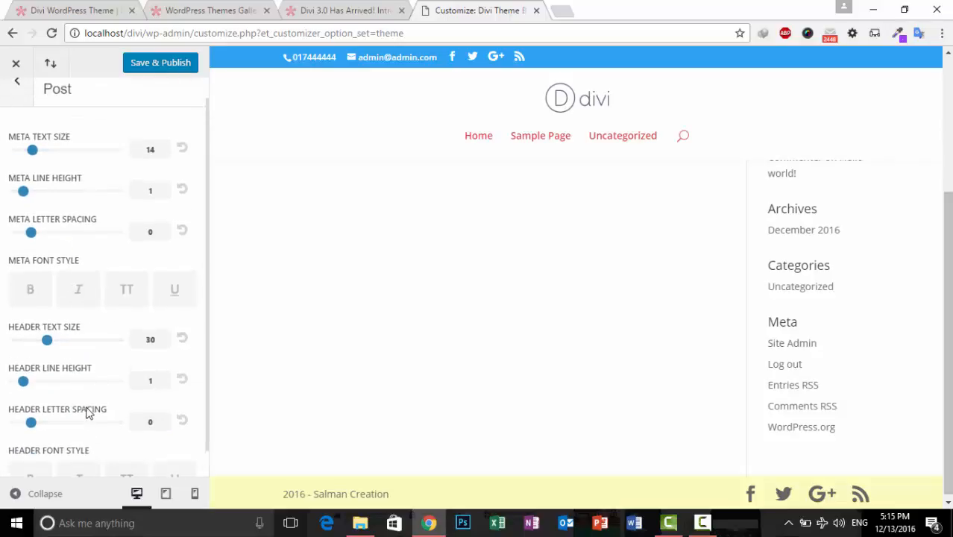
Step: Leave the Blog settings, open the Mobile Menu settings under Mobile Styles, and expand and collapse the Select Page menu in the preview
{"action": "left_click", "coordinate": [21, 109]}
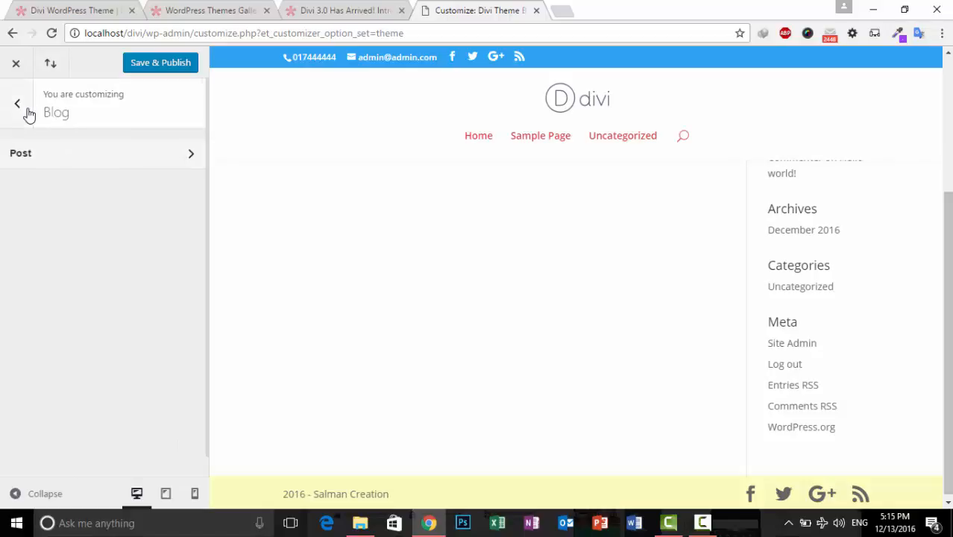
{"action": "left_click", "coordinate": [26, 111]}
{"action": "scroll", "coordinate": [93, 363], "scroll_direction": "down", "scroll_amount": 1}
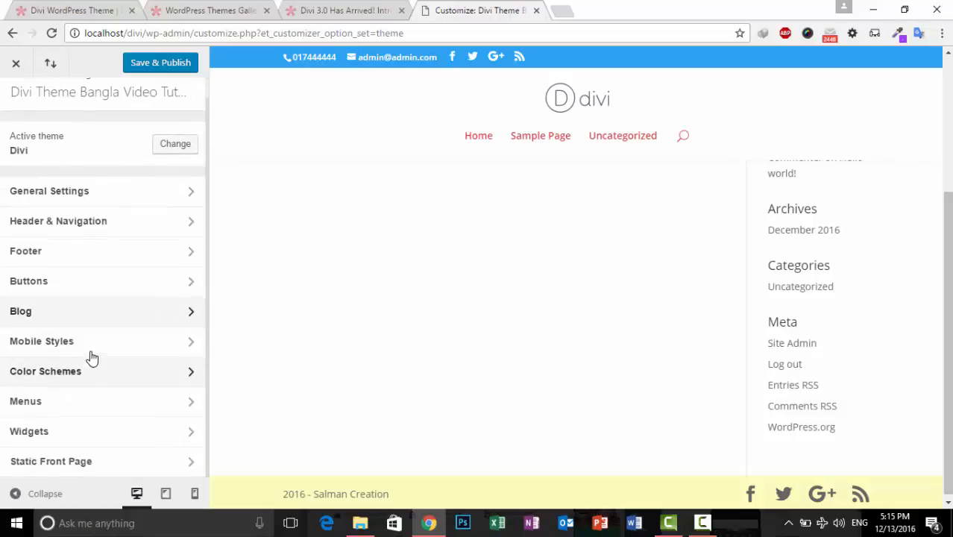
{"action": "left_click", "coordinate": [93, 343]}
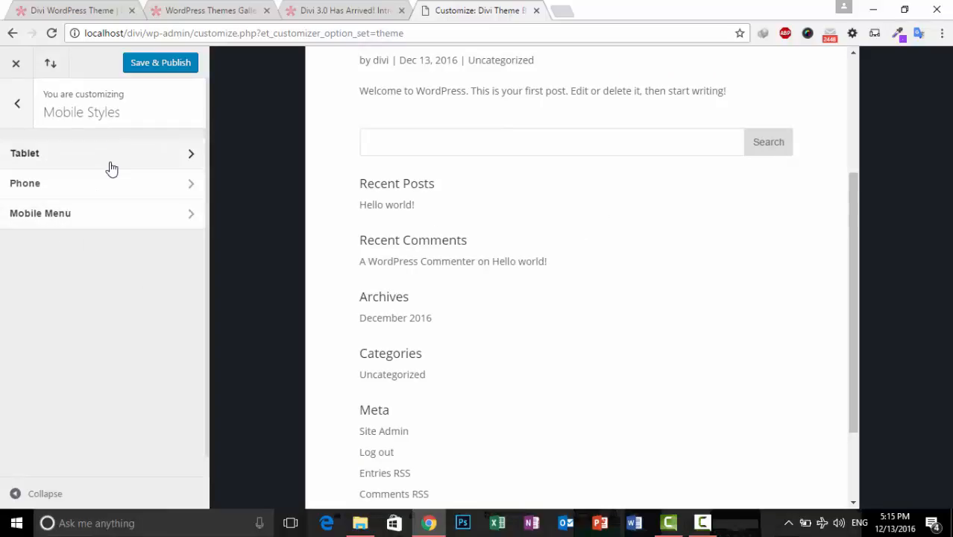
{"action": "left_click", "coordinate": [84, 216]}
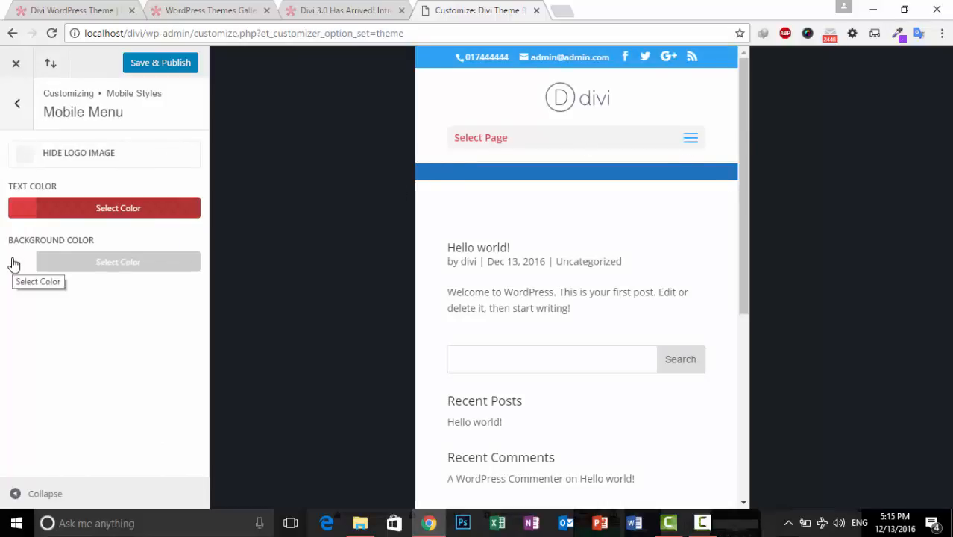
{"action": "left_click", "coordinate": [694, 147]}
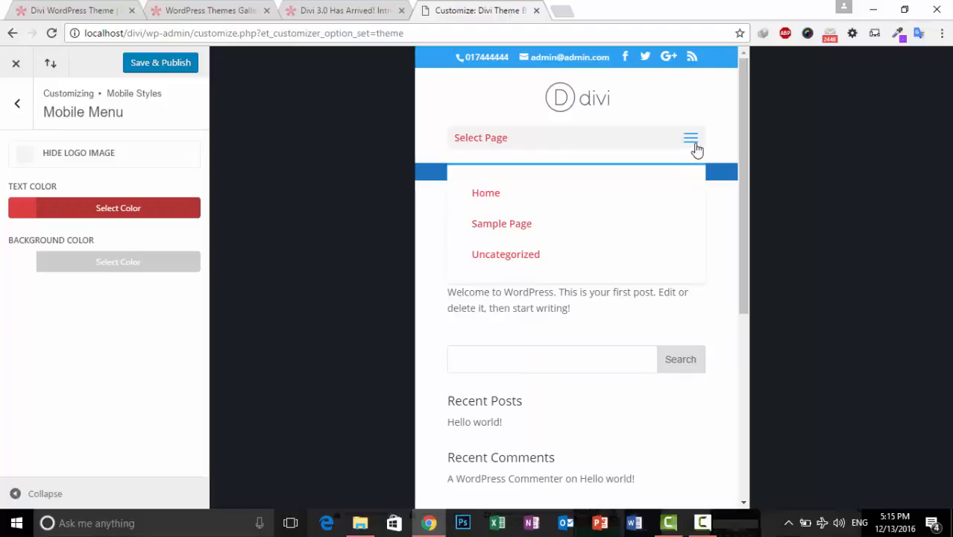
{"action": "left_click", "coordinate": [694, 146]}
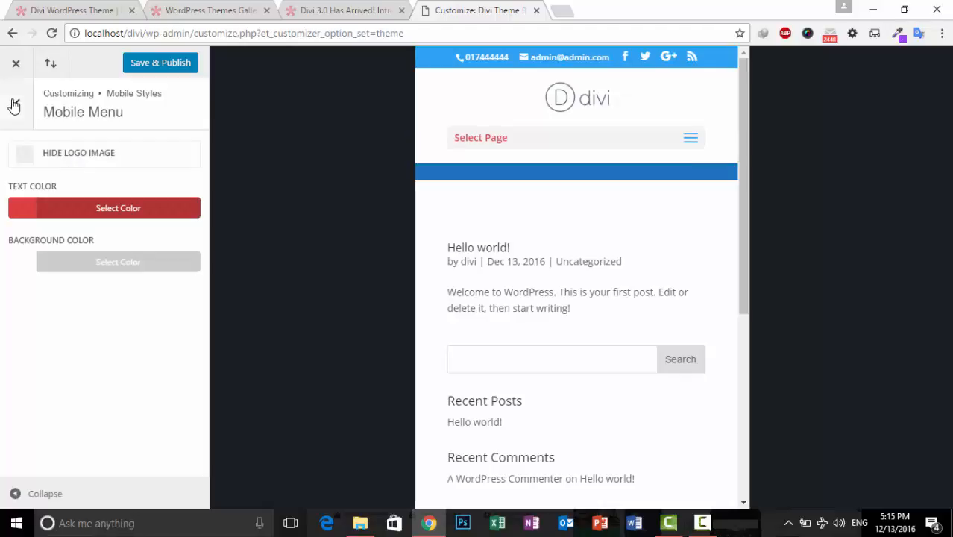
Step: View the Tablet settings under Mobile Styles and return to the main customizer sections
{"action": "left_click", "coordinate": [16, 103]}
{"action": "left_click", "coordinate": [94, 164]}
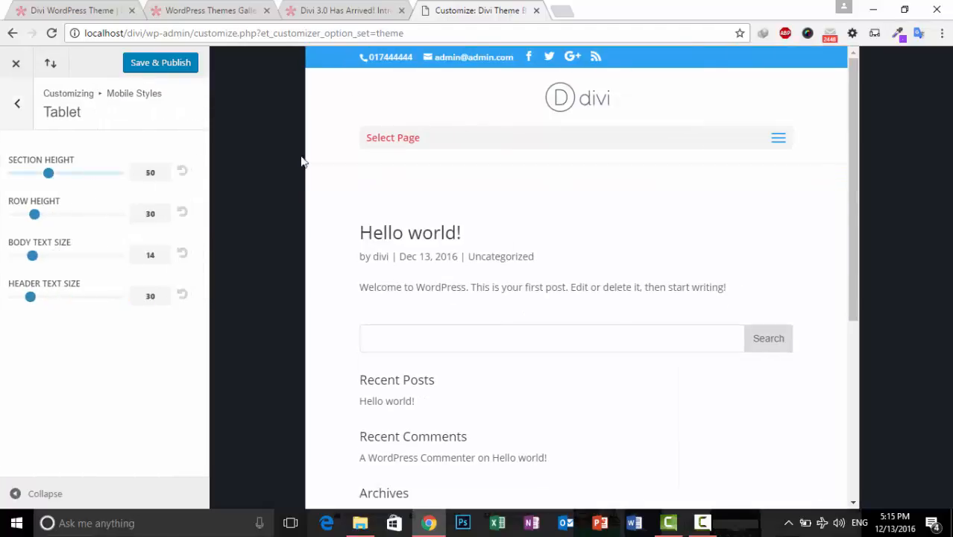
{"action": "left_click", "coordinate": [14, 132]}
{"action": "left_click", "coordinate": [19, 106]}
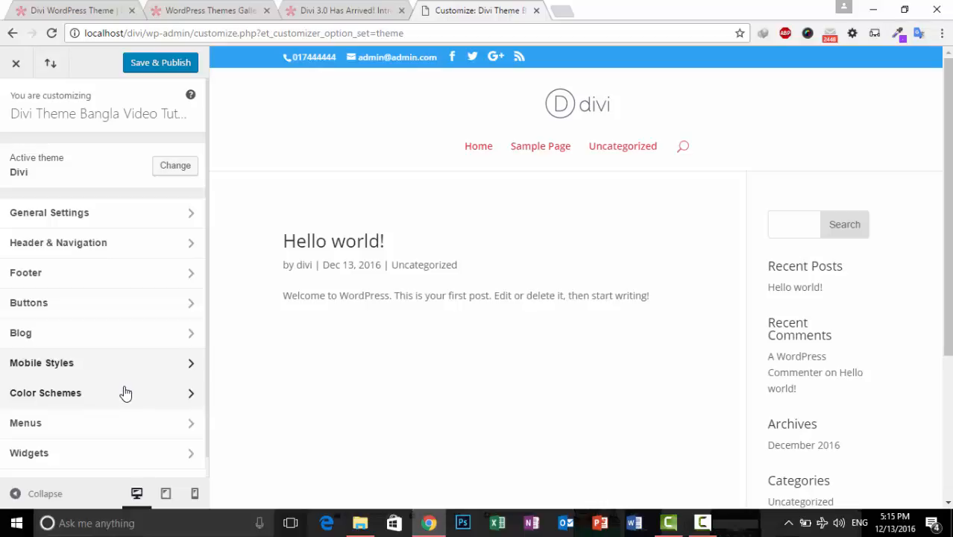
Step: Try another color scheme, set Color Schemes to Red, and return to the main customizer sections
{"action": "scroll", "coordinate": [119, 384], "scroll_direction": "down", "scroll_amount": 1}
{"action": "left_click", "coordinate": [113, 376]}
{"action": "left_click", "coordinate": [69, 226]}
{"action": "left_click", "coordinate": [64, 256]}
{"action": "left_click", "coordinate": [64, 226]}
{"action": "left_click", "coordinate": [78, 304]}
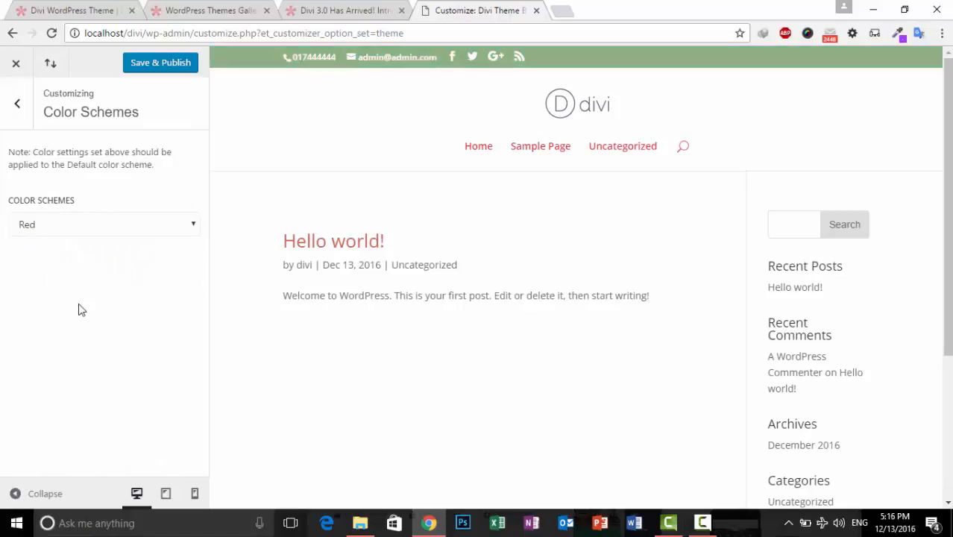
{"action": "left_click", "coordinate": [8, 112]}
Step: View the Menu Locations settings under Menus, check the Primary Menu choices, and return to the main sections
{"action": "scroll", "coordinate": [93, 411], "scroll_direction": "down", "scroll_amount": 1}
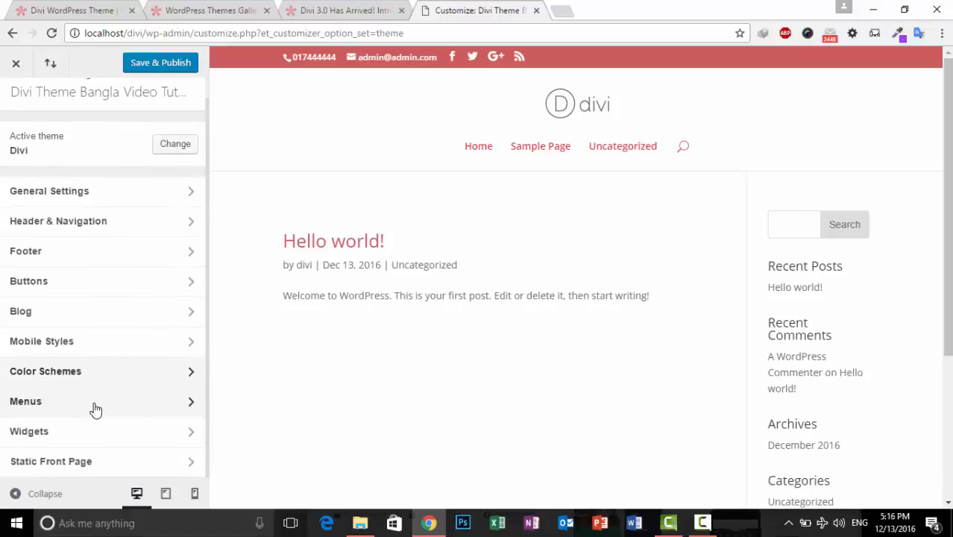
{"action": "left_click", "coordinate": [93, 409]}
{"action": "left_click", "coordinate": [150, 157]}
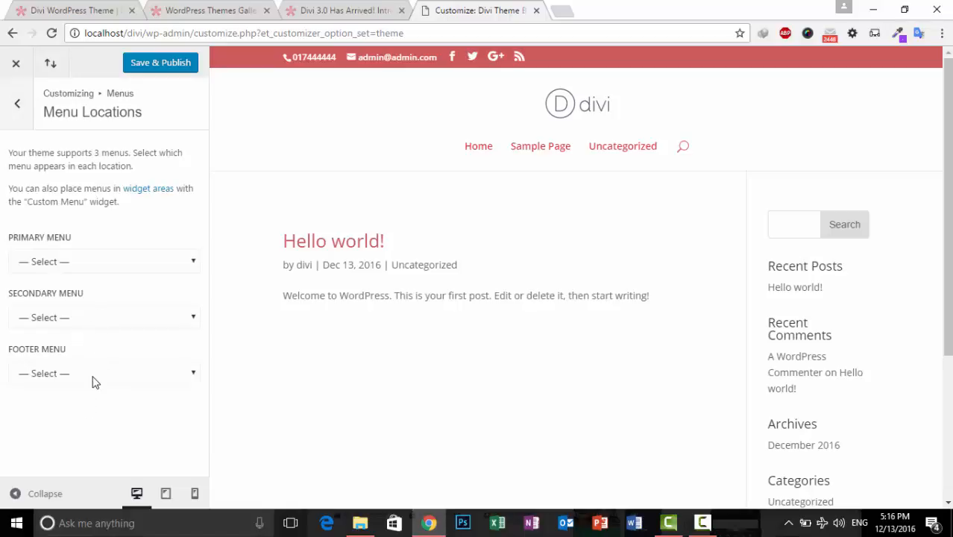
{"action": "left_click", "coordinate": [59, 259]}
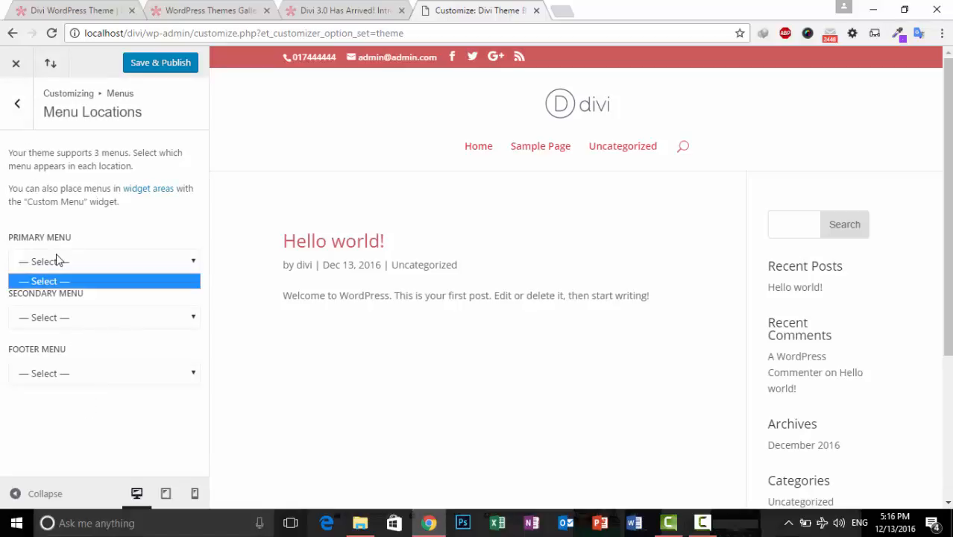
{"action": "left_click", "coordinate": [17, 107]}
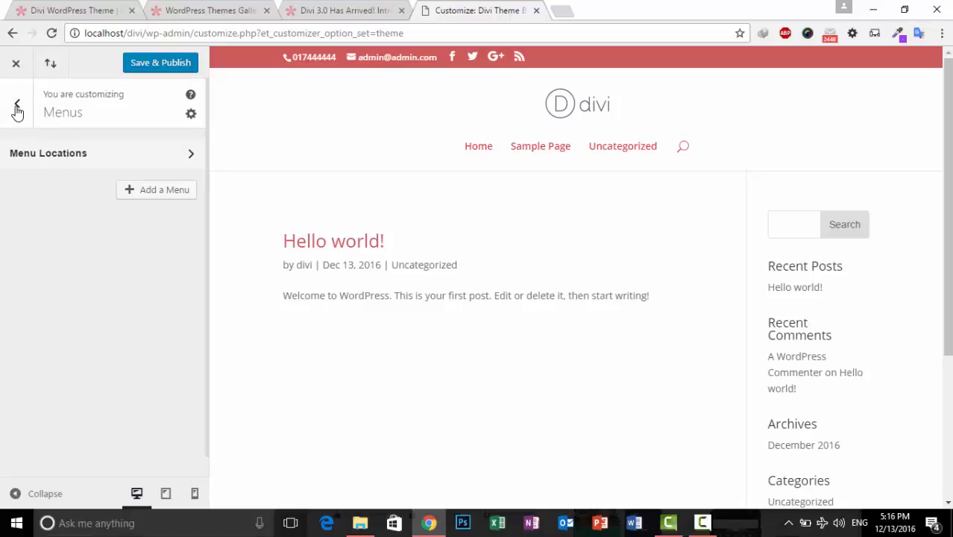
{"action": "left_click", "coordinate": [17, 110]}
Step: View the Widgets areas, open Footer Area #1, and return to the main customizer sections
{"action": "scroll", "coordinate": [126, 373], "scroll_direction": "down", "scroll_amount": 1}
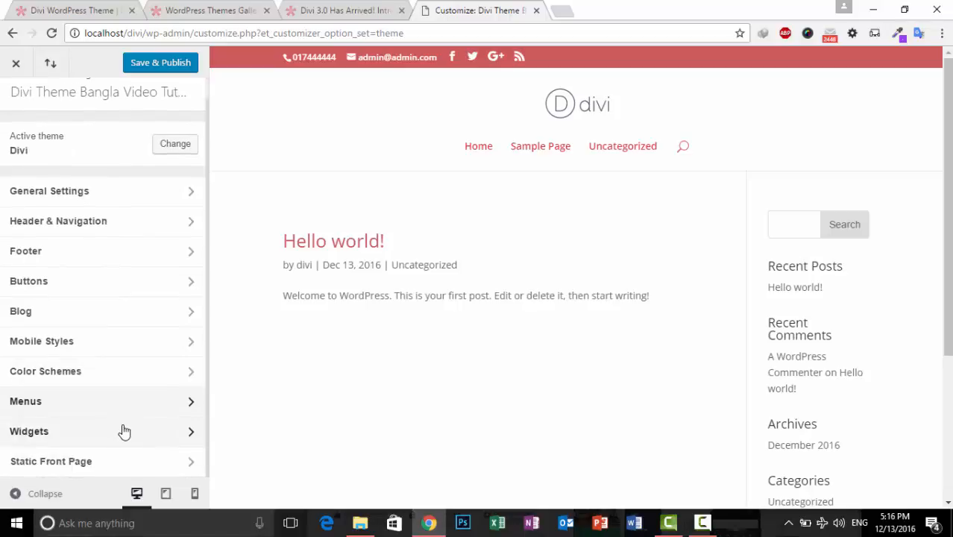
{"action": "left_click", "coordinate": [127, 433]}
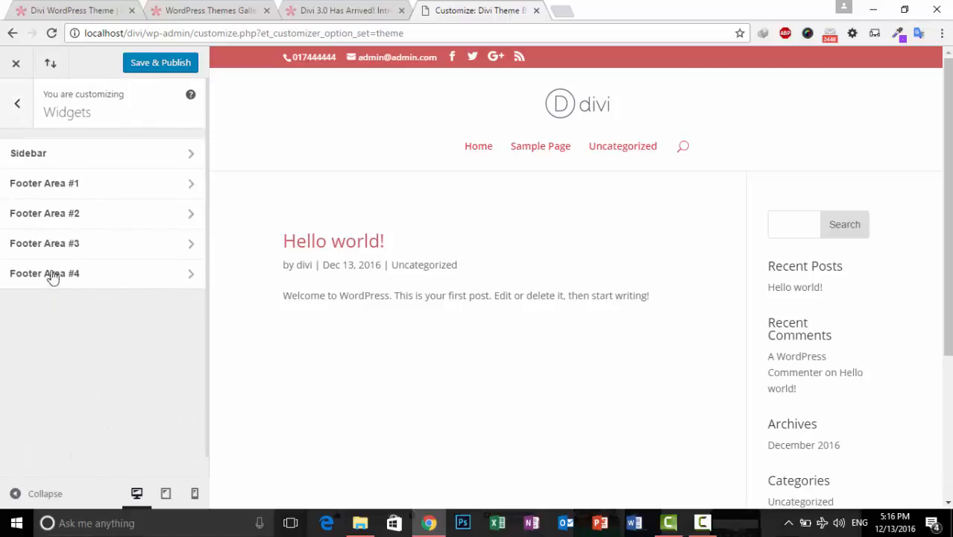
{"action": "left_click", "coordinate": [45, 187]}
{"action": "left_click", "coordinate": [13, 98]}
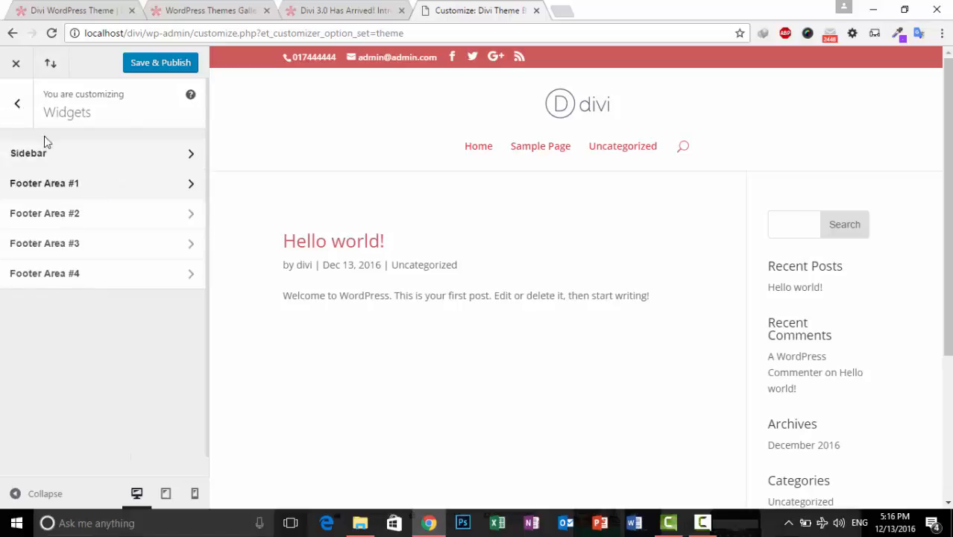
{"action": "left_click", "coordinate": [20, 104]}
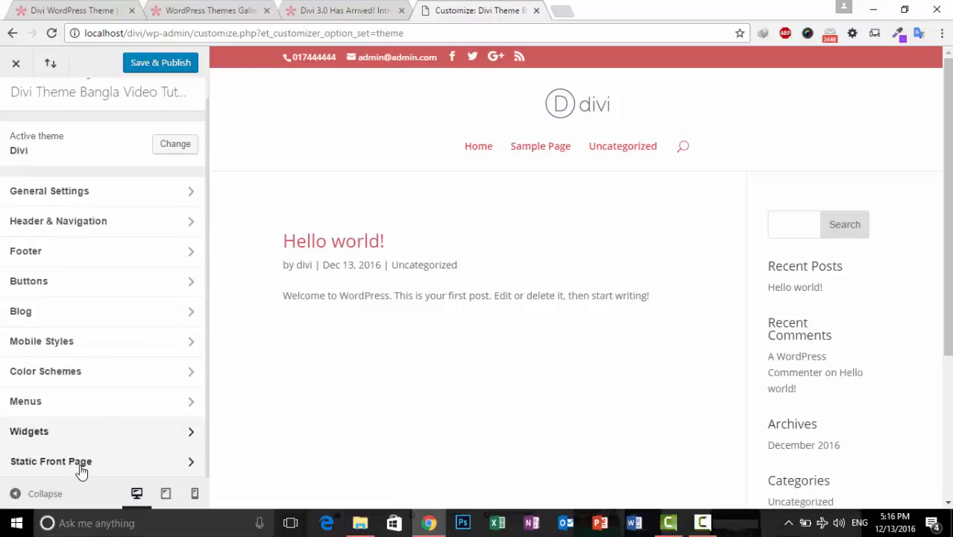
Step: Review the Static Front Page display options, then save and publish the customizer changes
{"action": "left_click", "coordinate": [82, 463]}
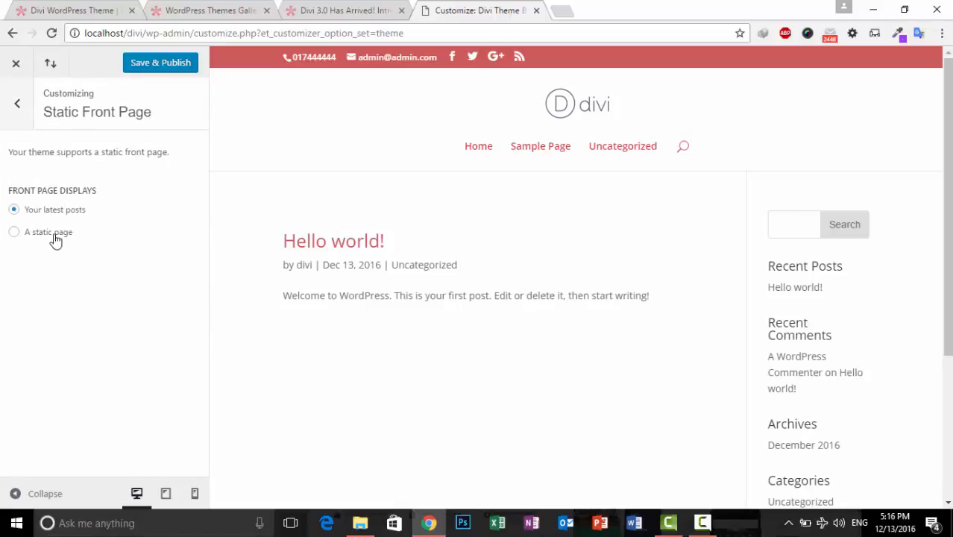
{"action": "left_click", "coordinate": [18, 106]}
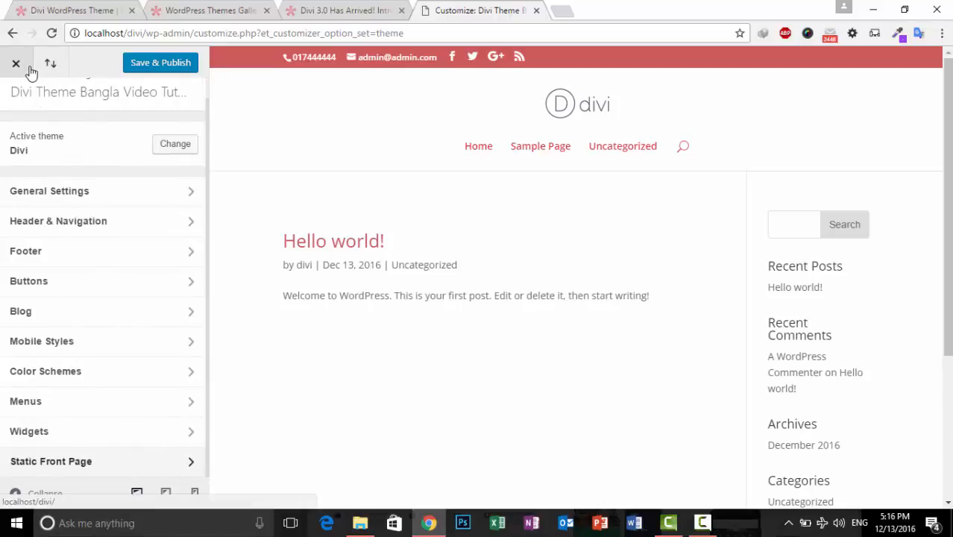
{"action": "left_click", "coordinate": [135, 62]}
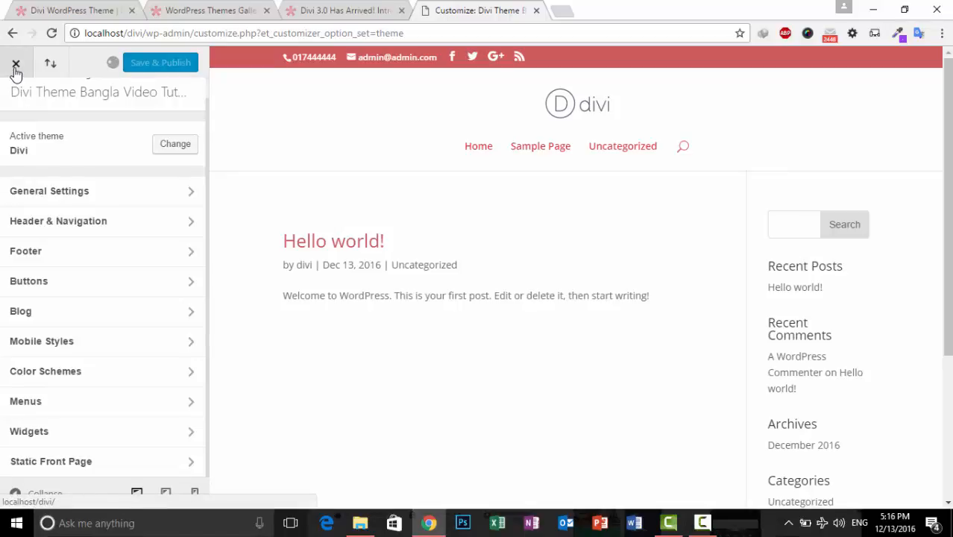
Step: Look over the Divi entry in the Elegant Themes WordPress Themes Gallery and return to the customizer
{"action": "left_click", "coordinate": [223, 10]}
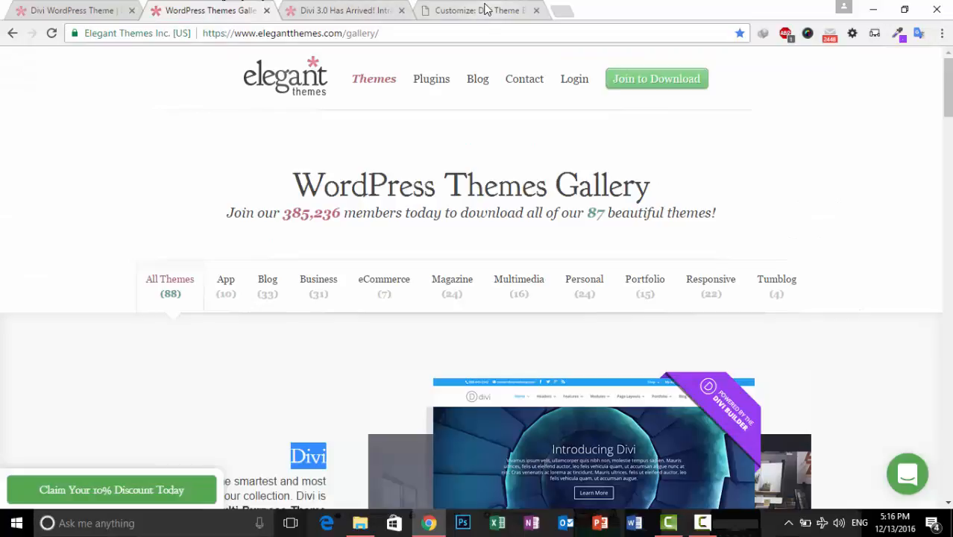
{"action": "scroll", "coordinate": [501, 258], "scroll_direction": "down", "scroll_amount": 8}
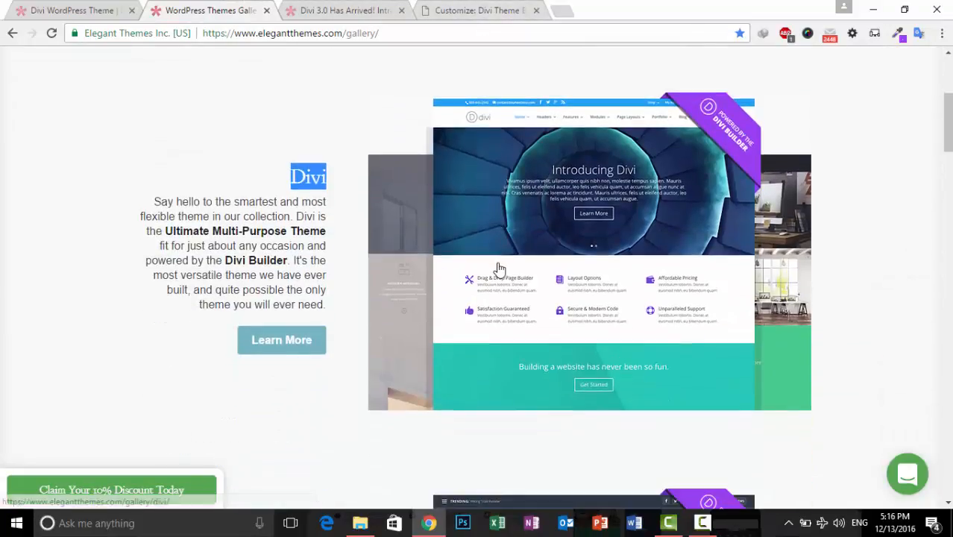
{"action": "scroll", "coordinate": [494, 276], "scroll_direction": "up", "scroll_amount": 10}
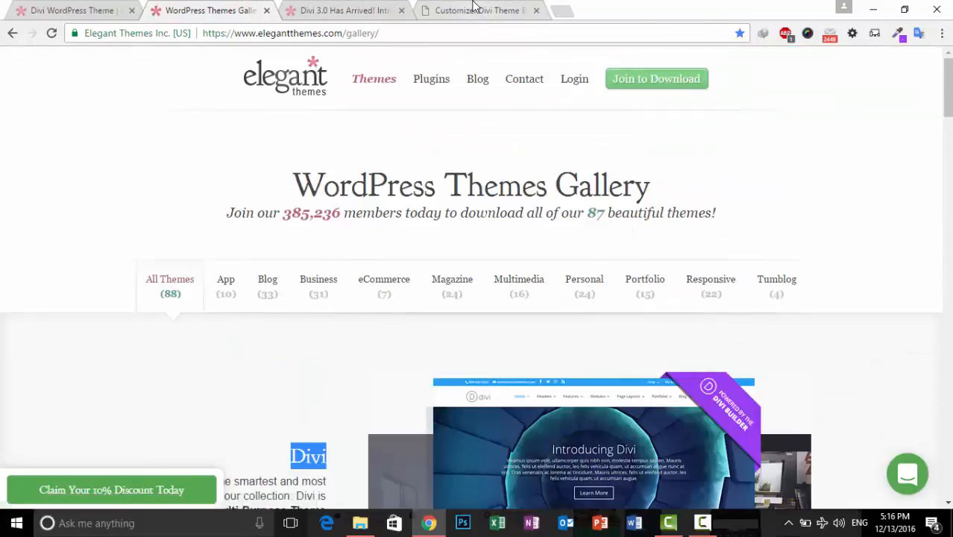
{"action": "left_click", "coordinate": [467, 10]}
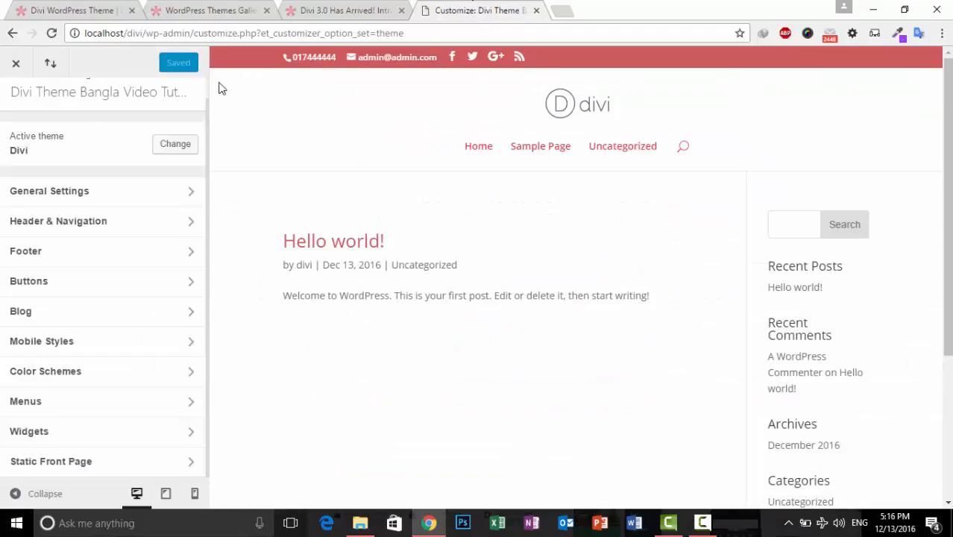
Step: Close the customizer and open the site's admin Dashboard
{"action": "left_click", "coordinate": [18, 66]}
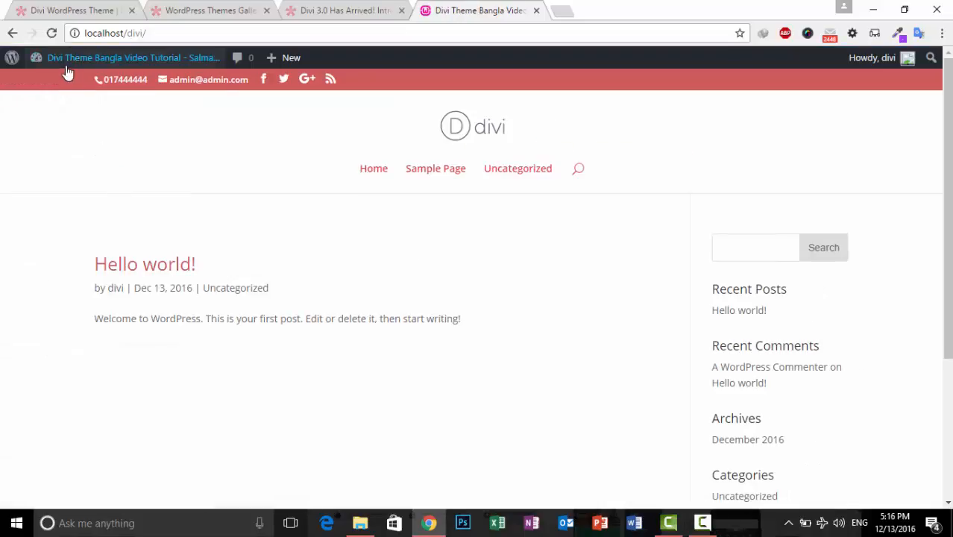
{"action": "mouse_move", "coordinate": [64, 64]}
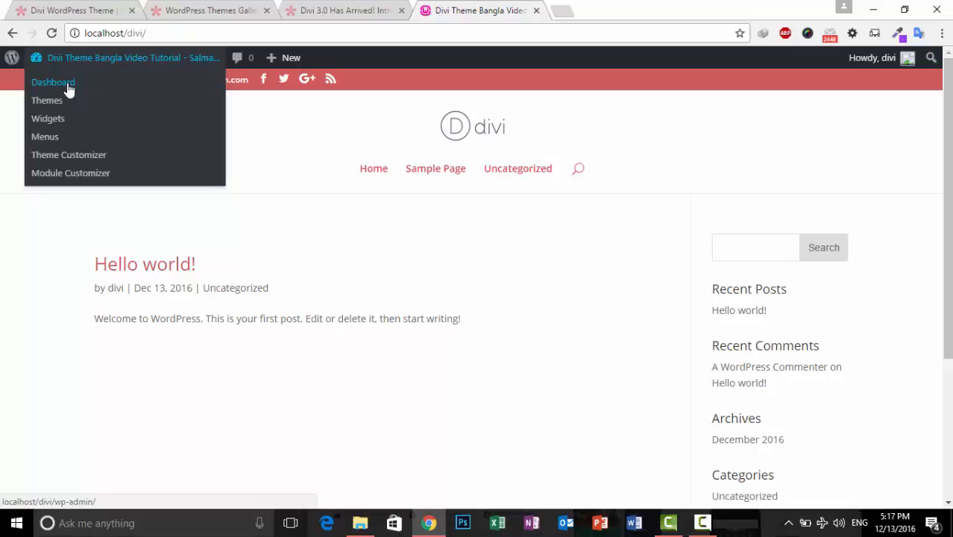
{"action": "left_click", "coordinate": [67, 85]}
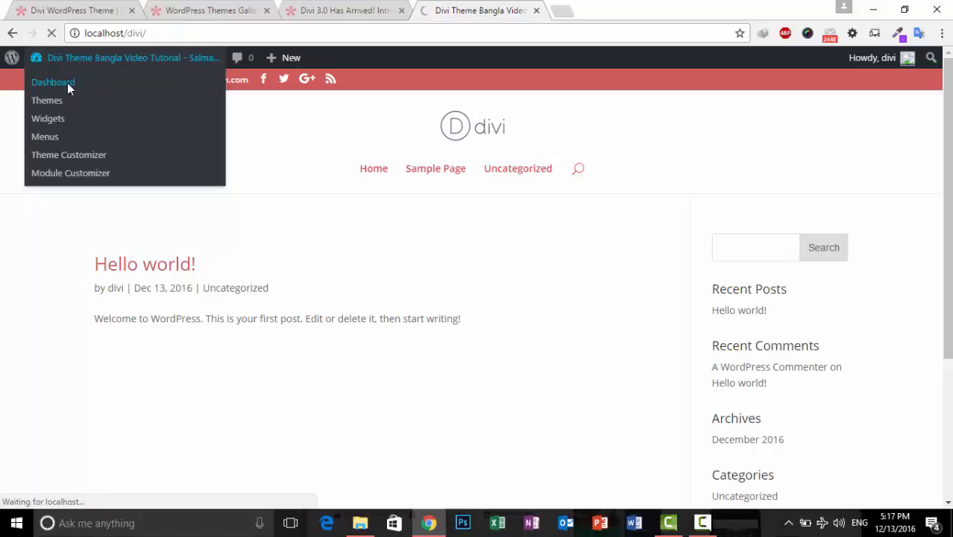